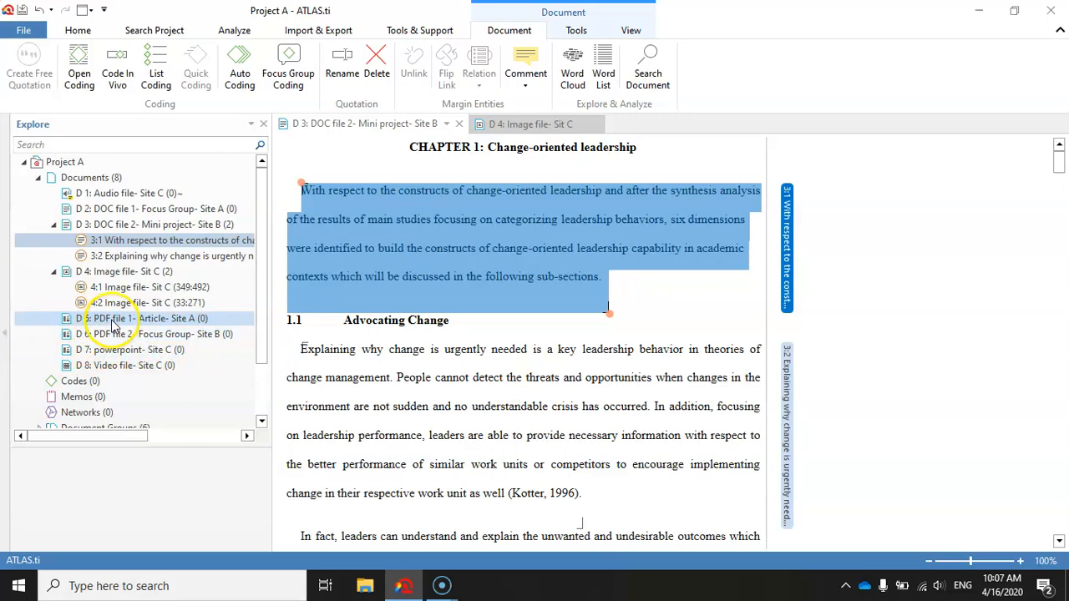
Open the D 5 PDF article from Site A and create a free quotation from the full abstract text
double_click(111, 320)
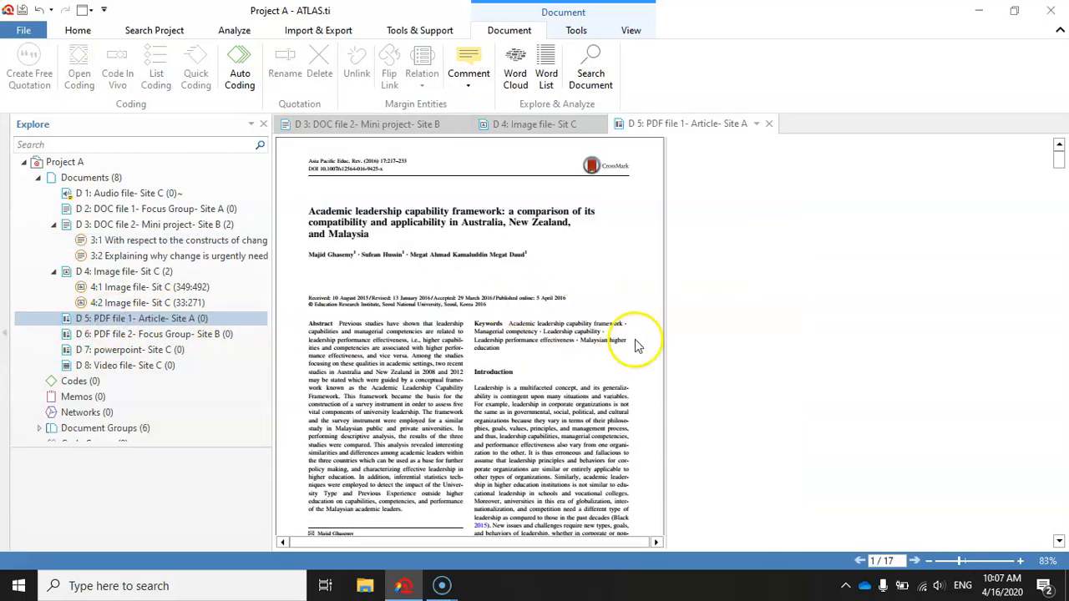
drag(708, 348, 890, 349)
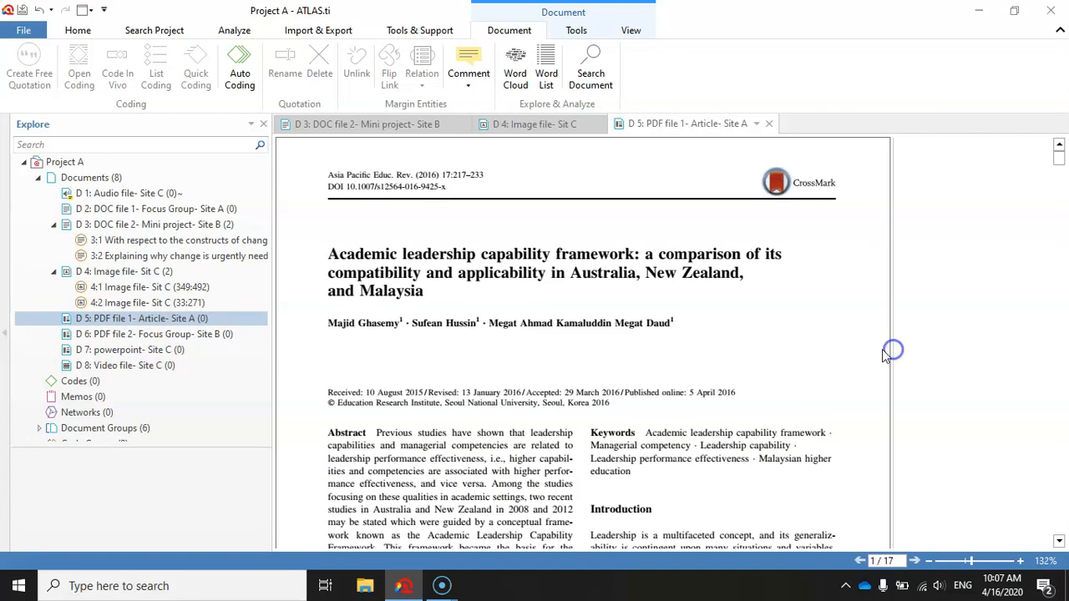
scroll(811, 334, down, 3)
scroll(818, 338, down, 4)
scroll(811, 329, up, 4)
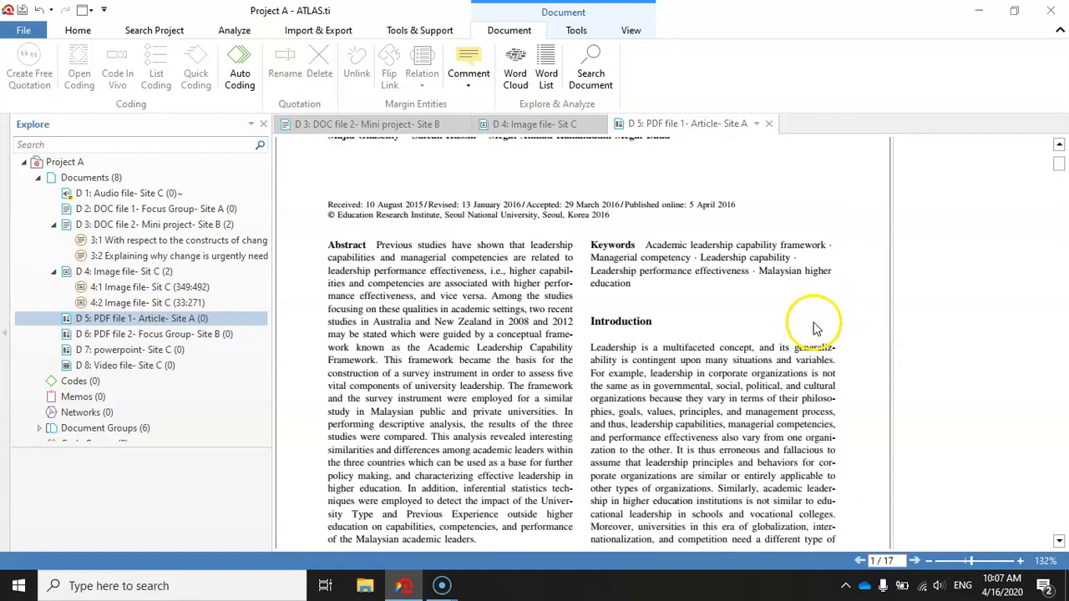
scroll(777, 316, down, 2)
drag(370, 151, 482, 450)
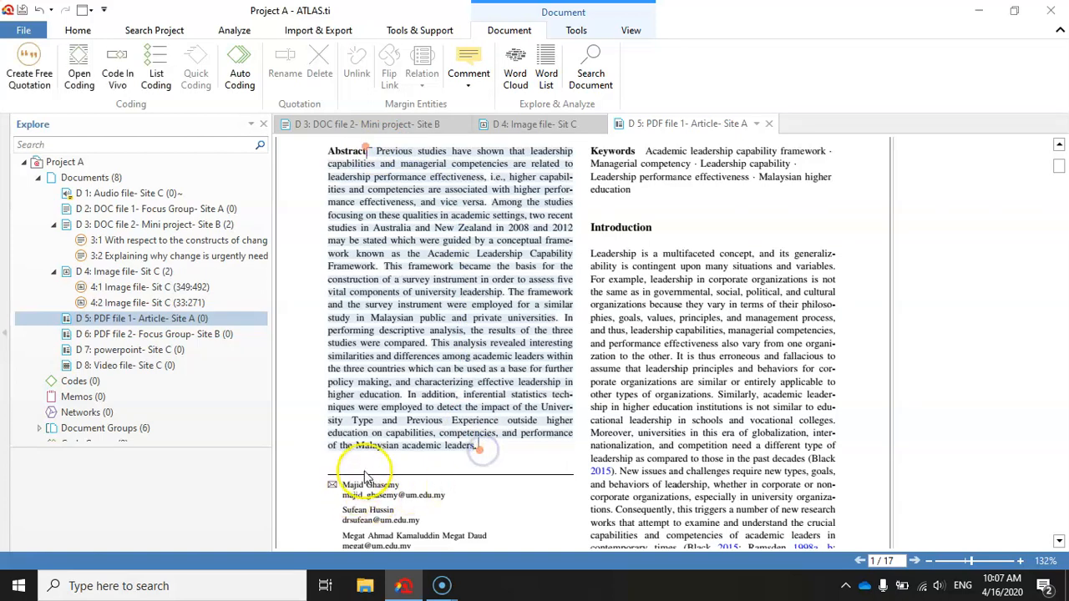
right_click(453, 184)
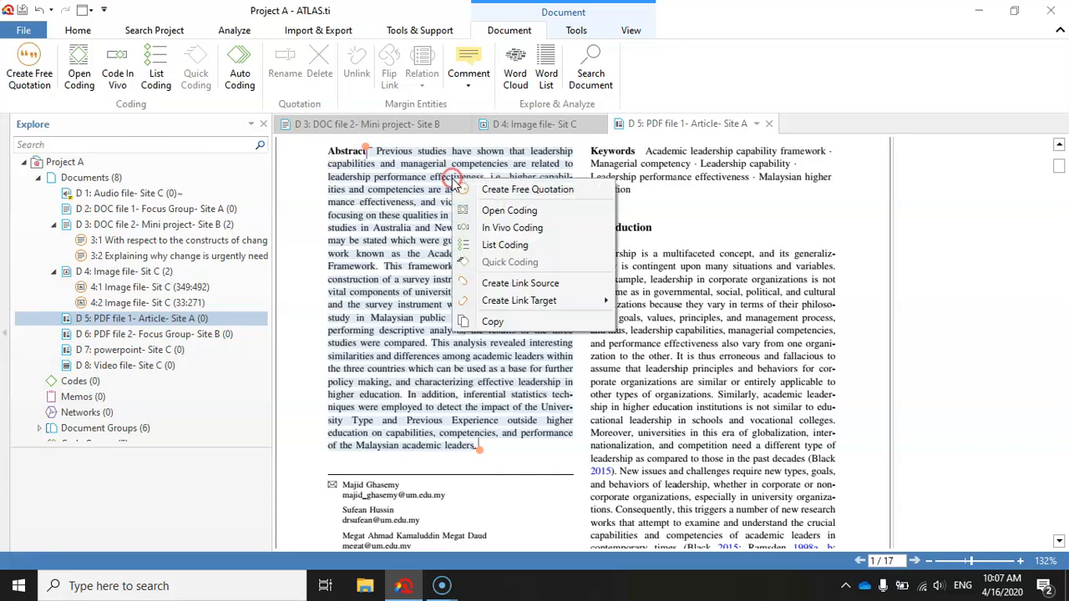
click(539, 191)
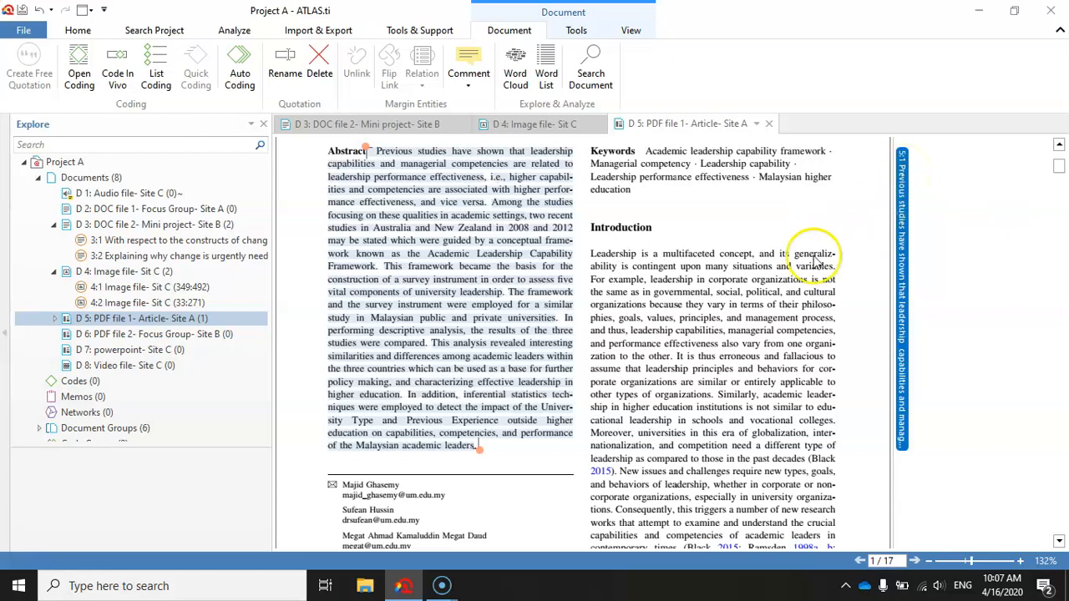
Create a free quotation from the first sentence of the article's Introduction, "Leadership is a multifaceted concept..."
click(597, 259)
drag(598, 258, 837, 269)
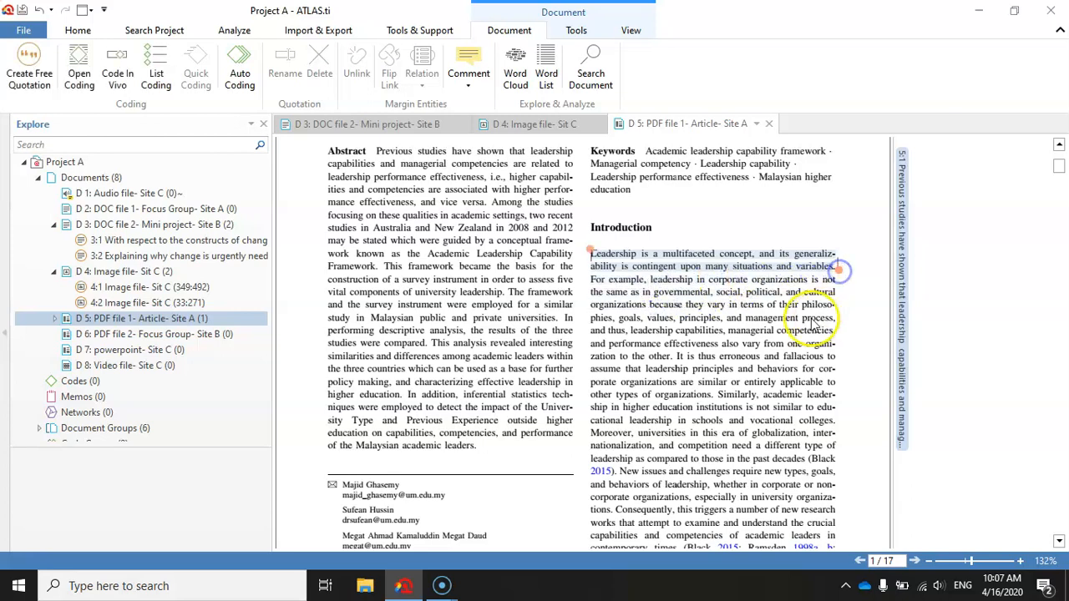
right_click(728, 262)
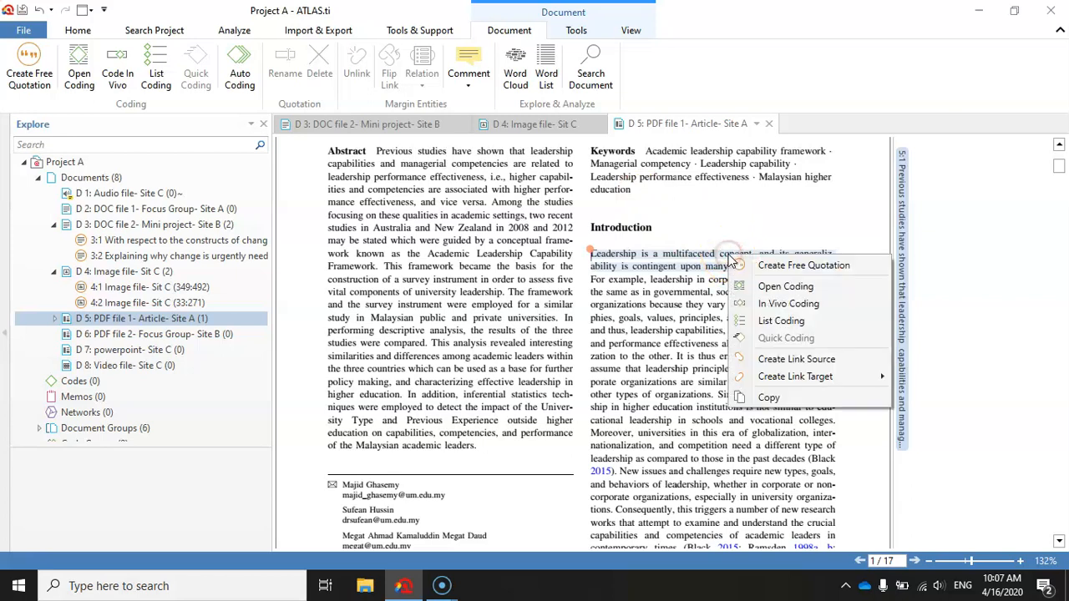
click(790, 269)
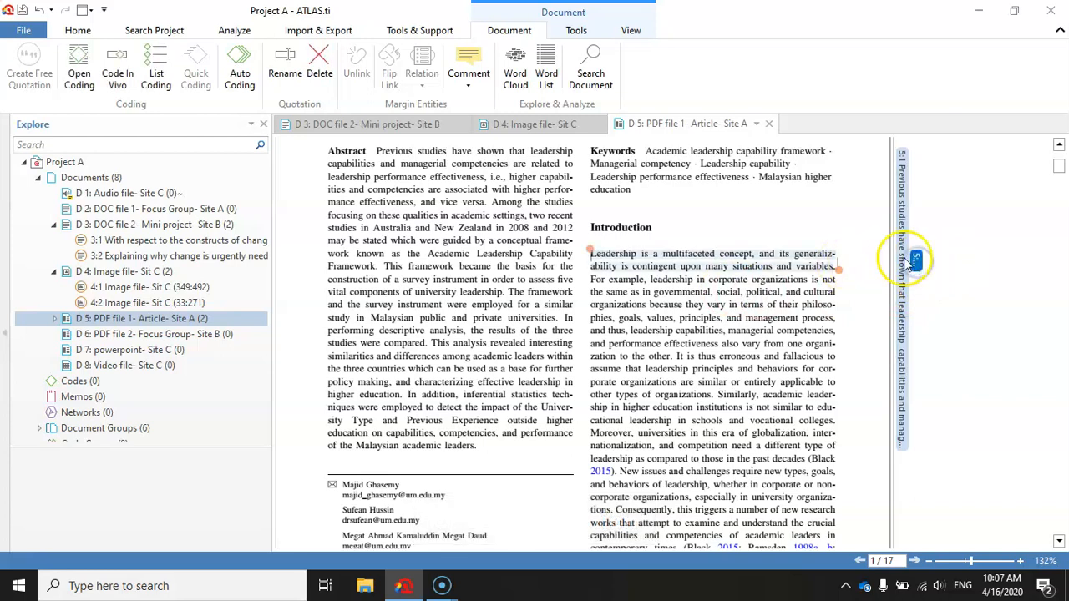
Review the quotations of the PDF article, the image file and the Mini project document by selecting them in turn
click(900, 226)
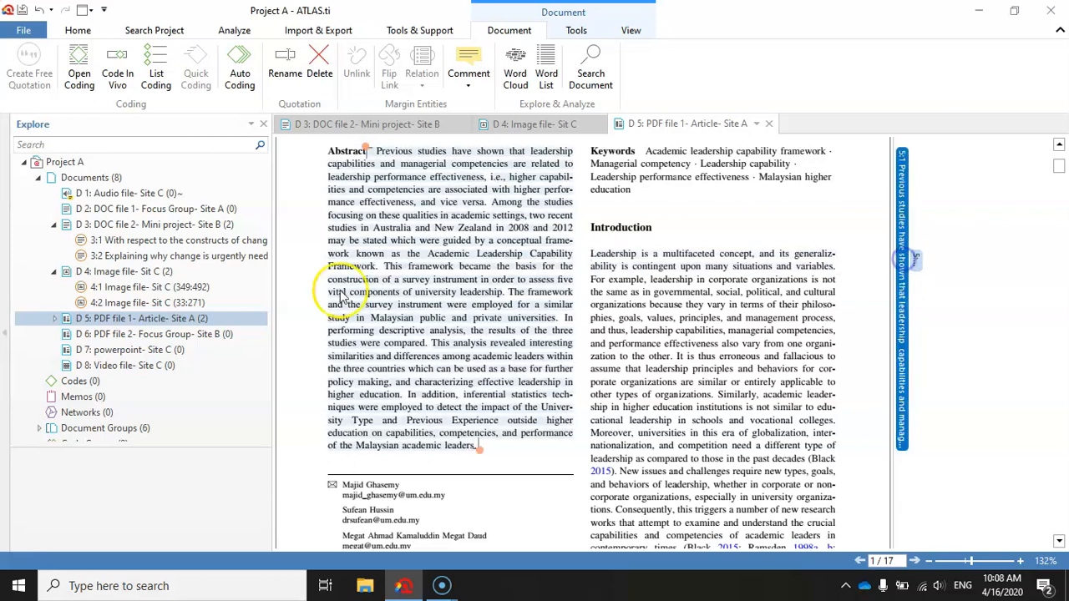
click(55, 318)
click(95, 349)
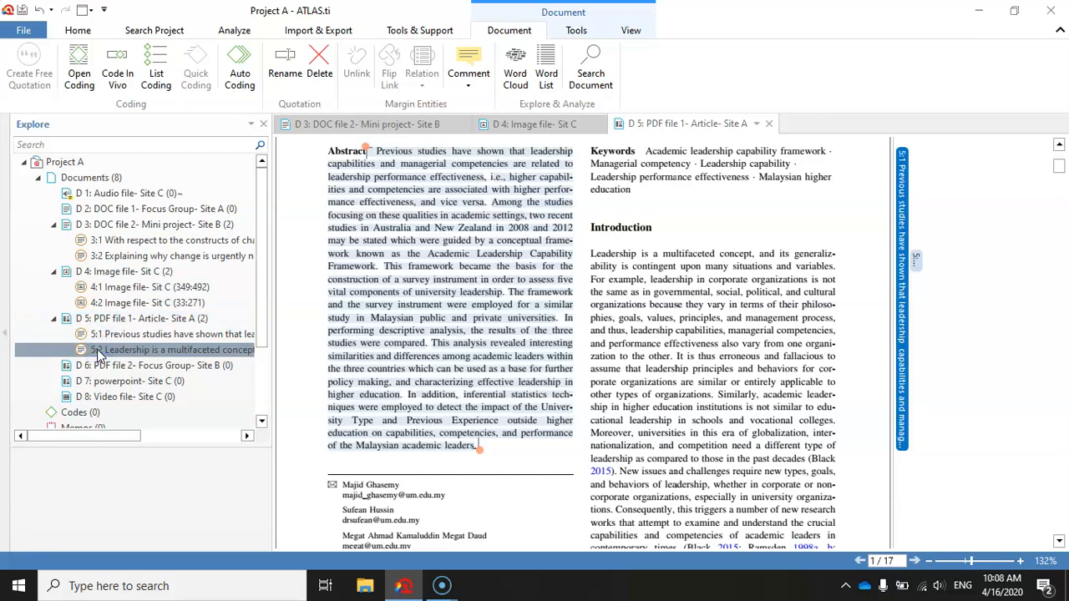
click(100, 351)
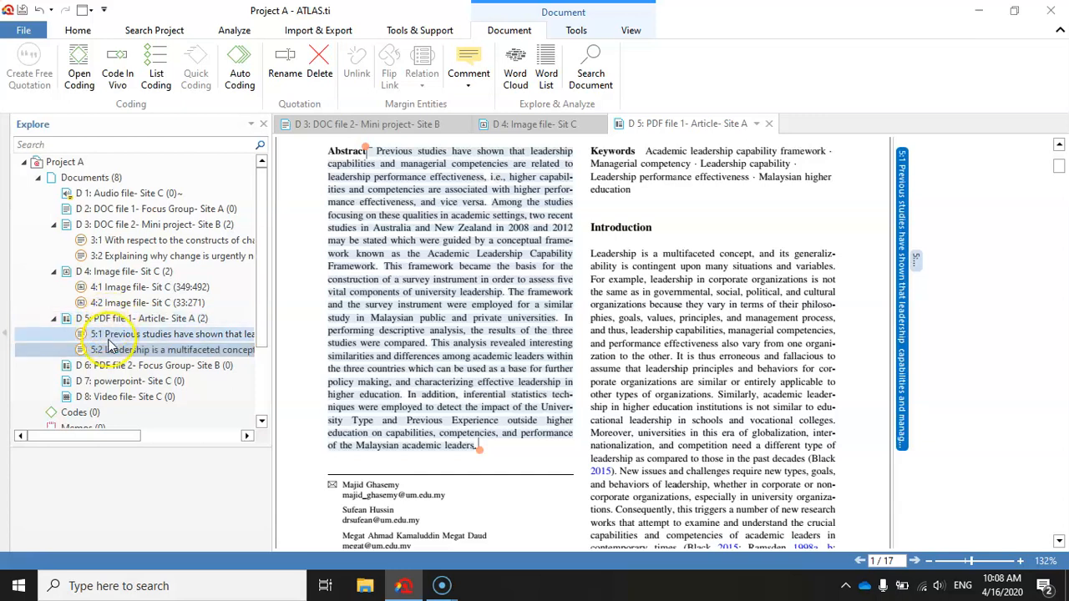
click(107, 334)
click(104, 303)
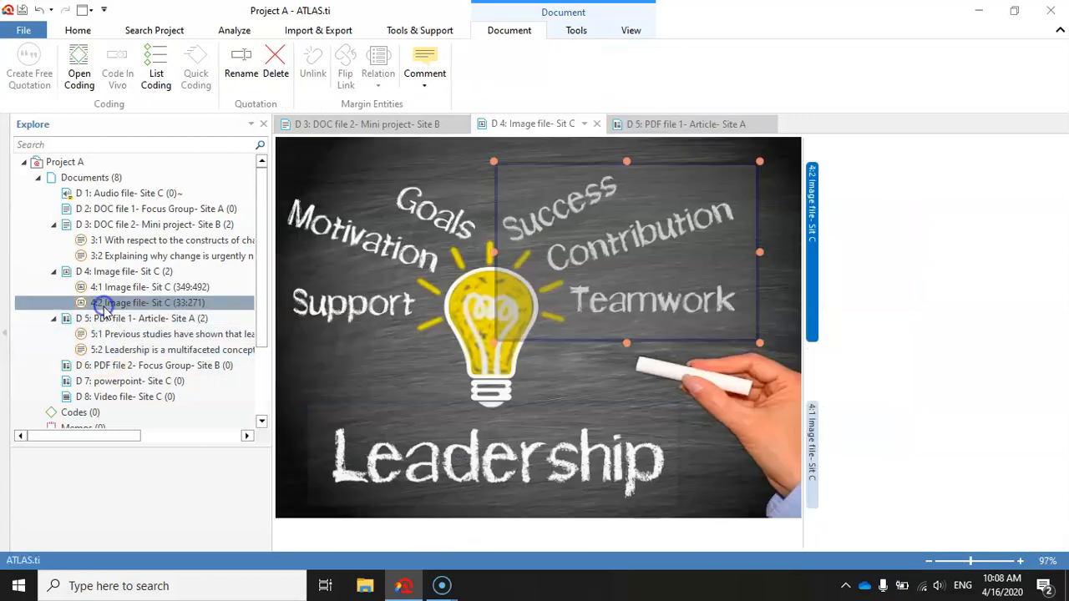
click(104, 286)
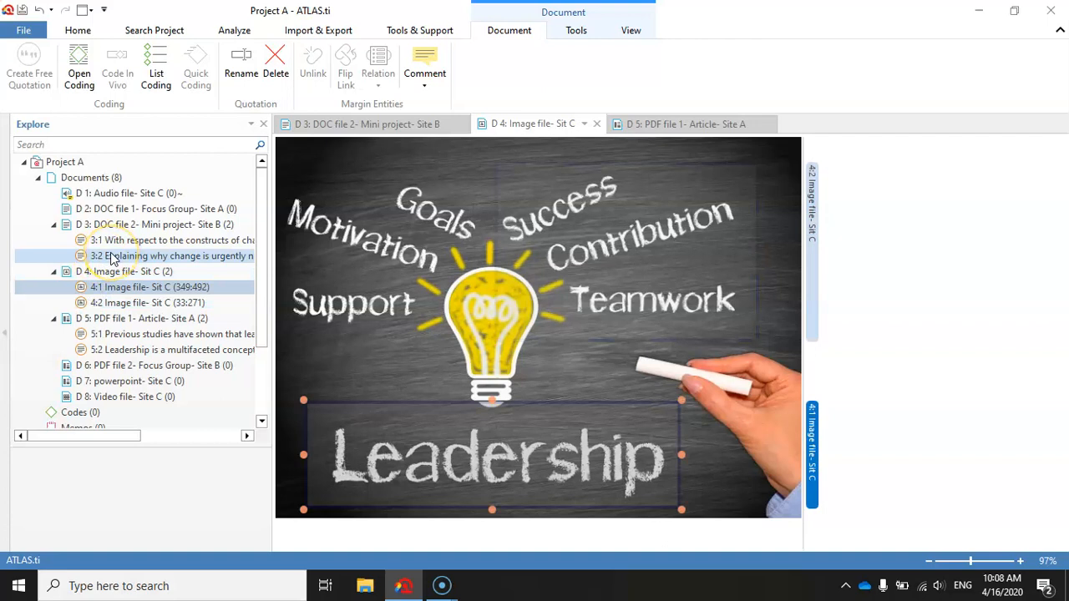
click(112, 259)
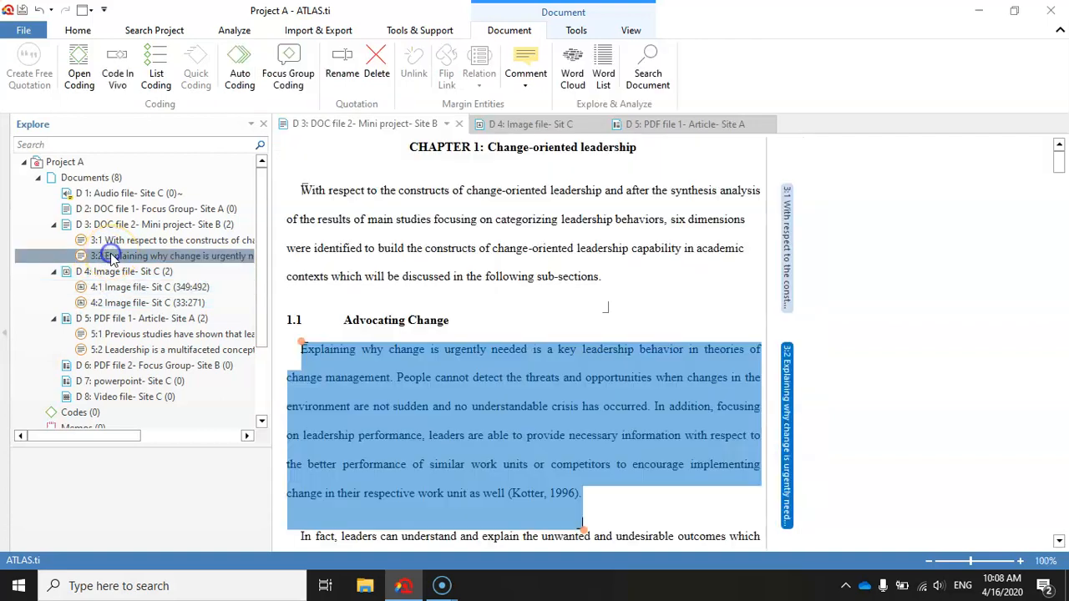
click(112, 240)
click(125, 287)
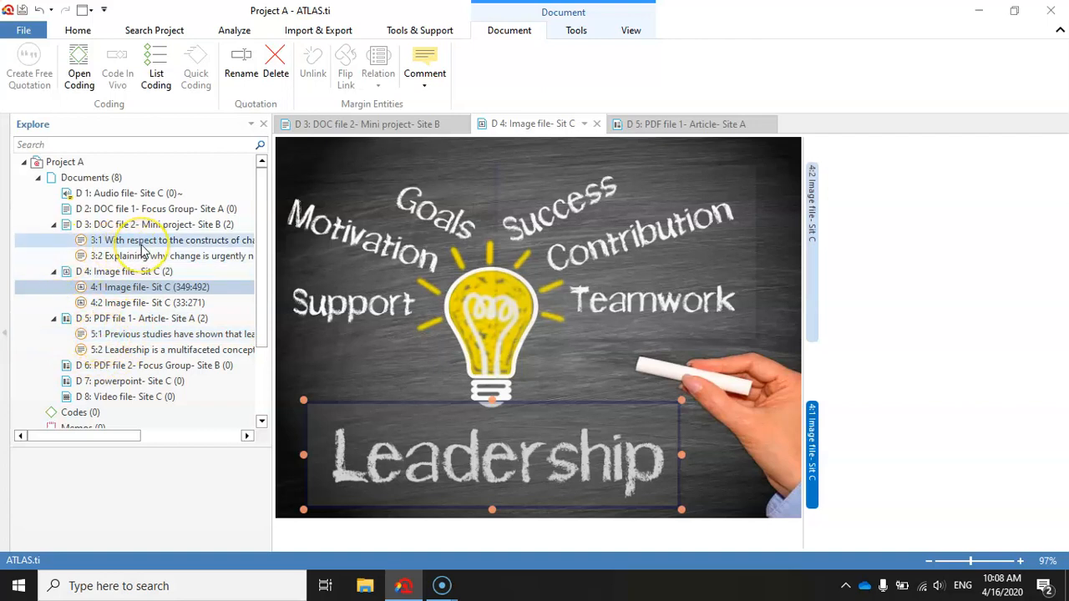
Apply open coding to quotation 3:1 in the Mini project document with the new codes leadership, management and administration
click(359, 124)
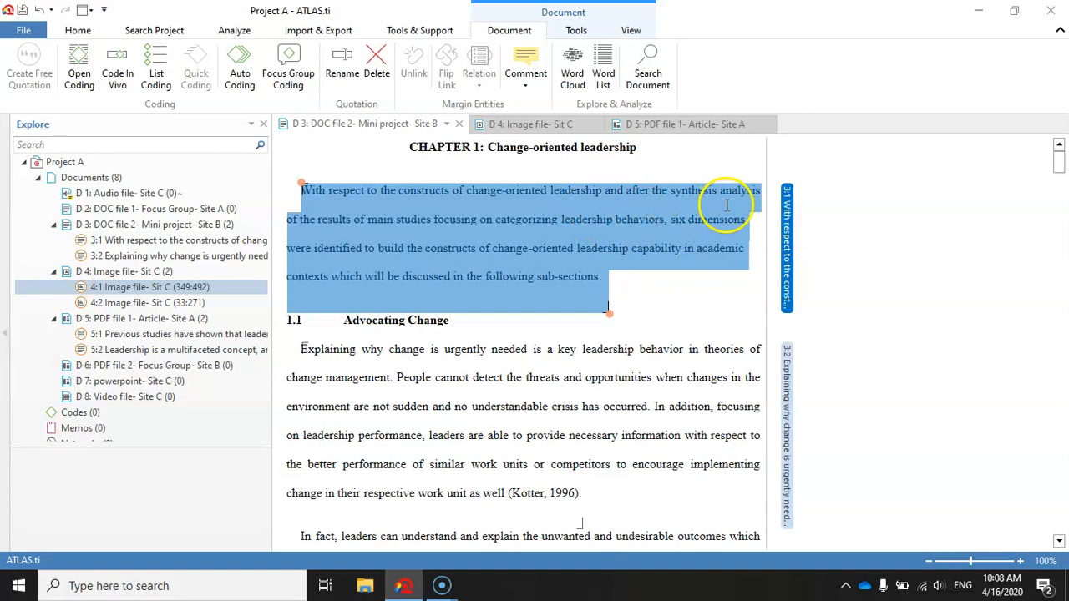
right_click(787, 218)
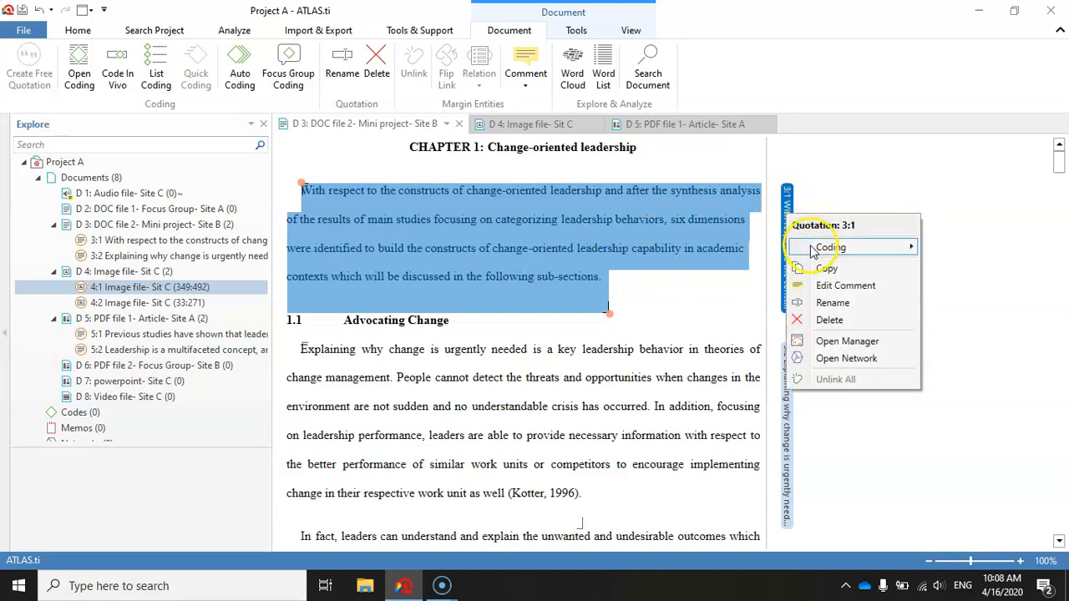
mouse_move(815, 253)
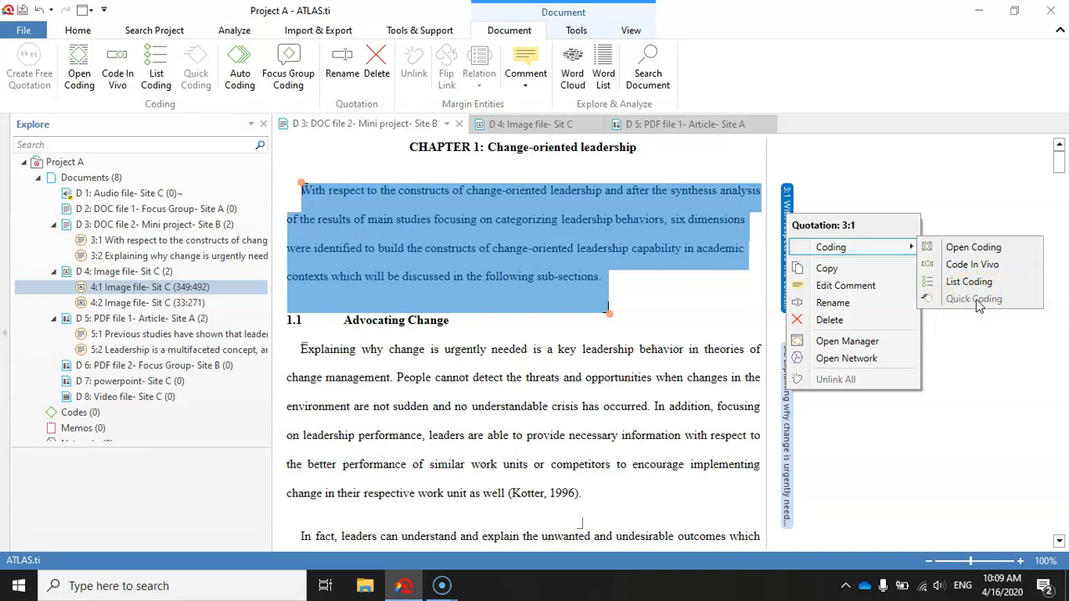
click(952, 253)
drag(341, 93, 372, 50)
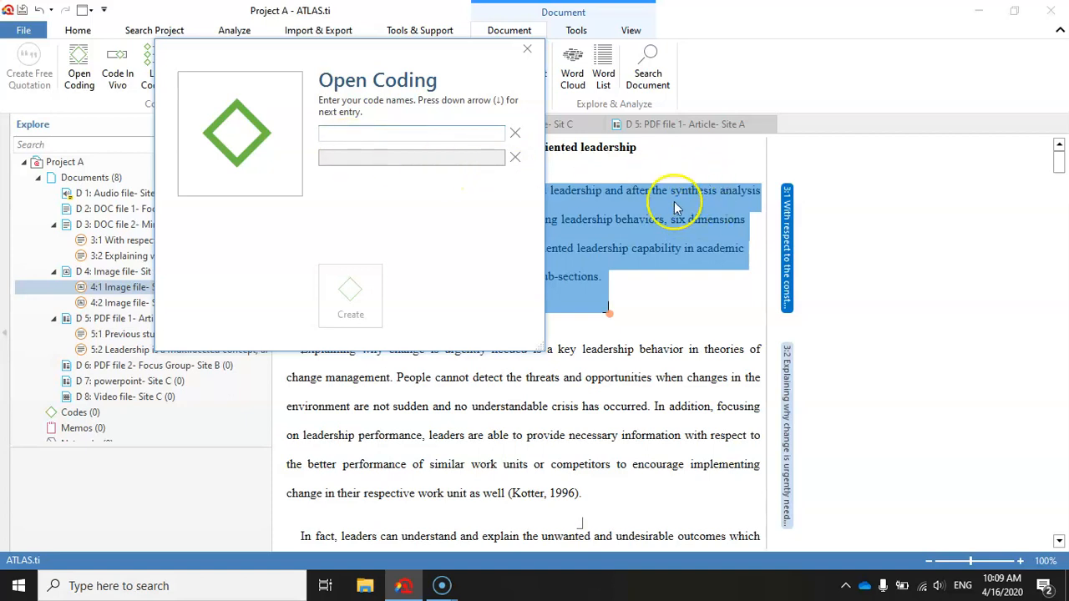
click(398, 132)
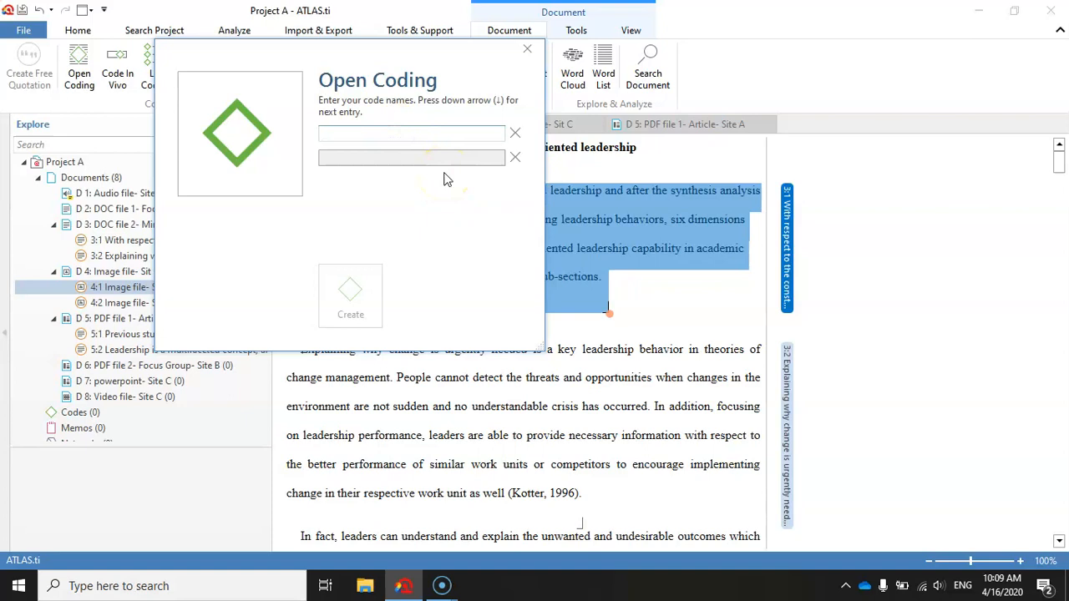
text(leadership)
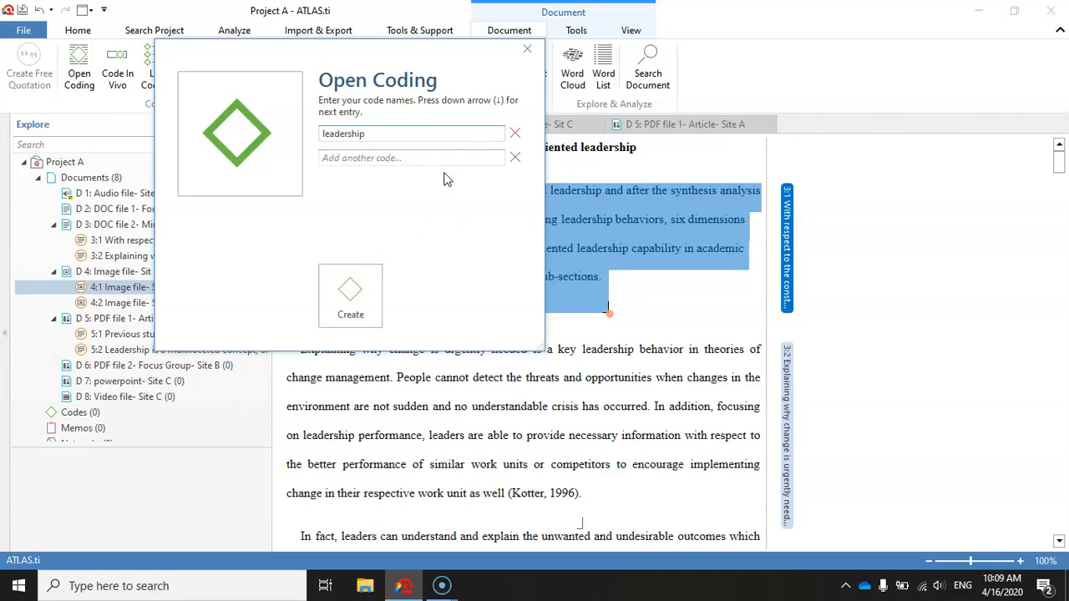
click(445, 157)
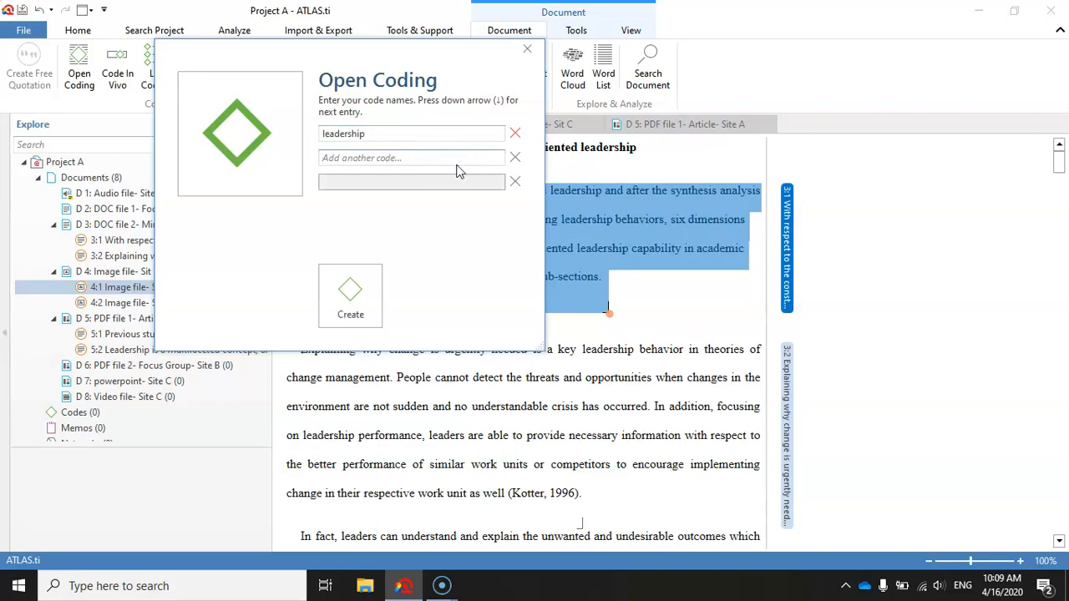
text(management)
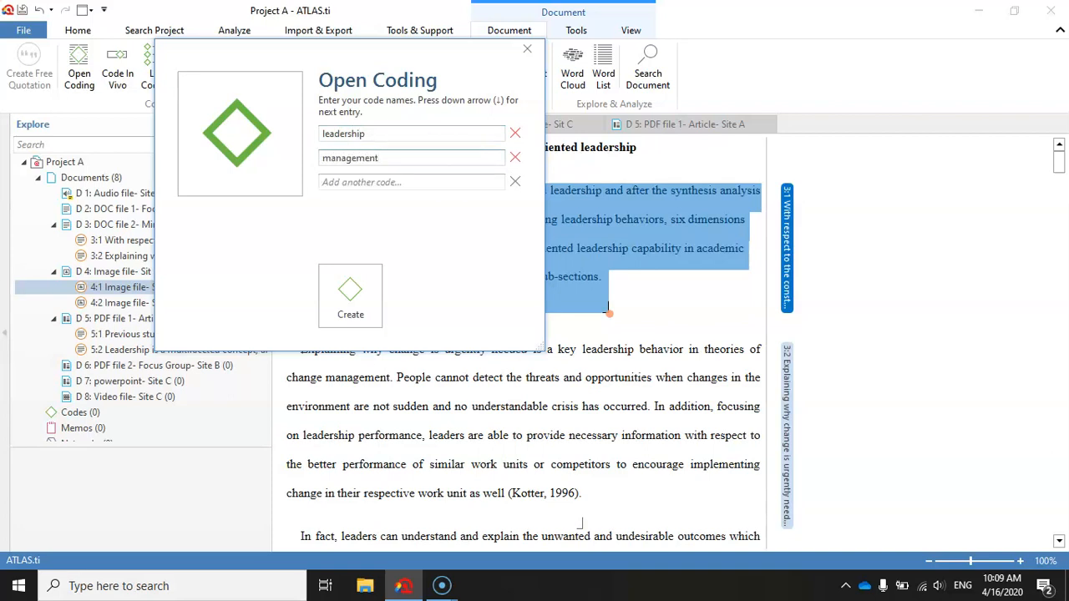
click(374, 183)
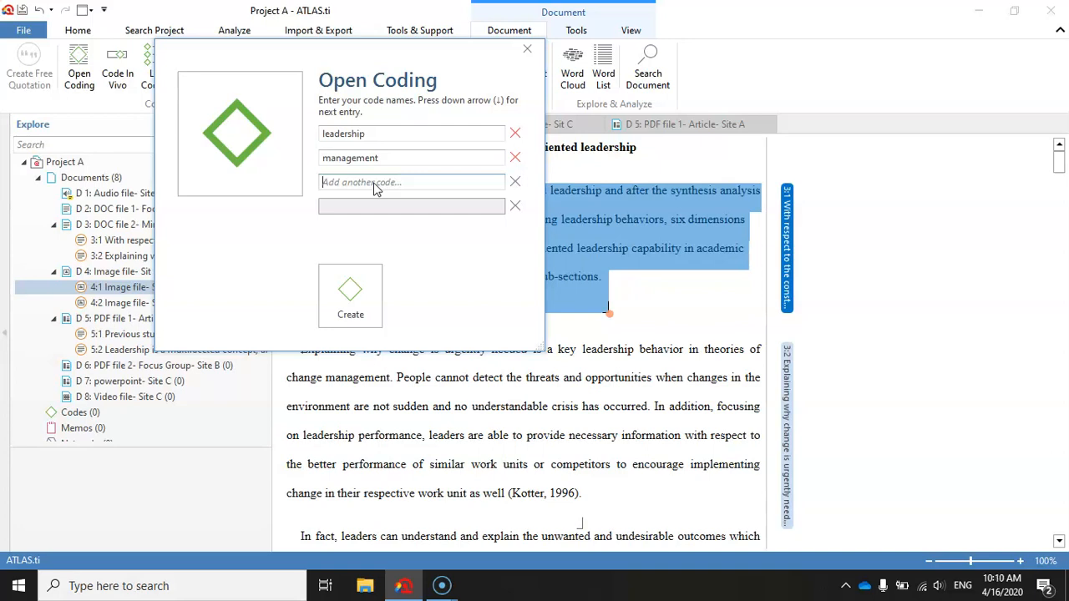
text(administration)
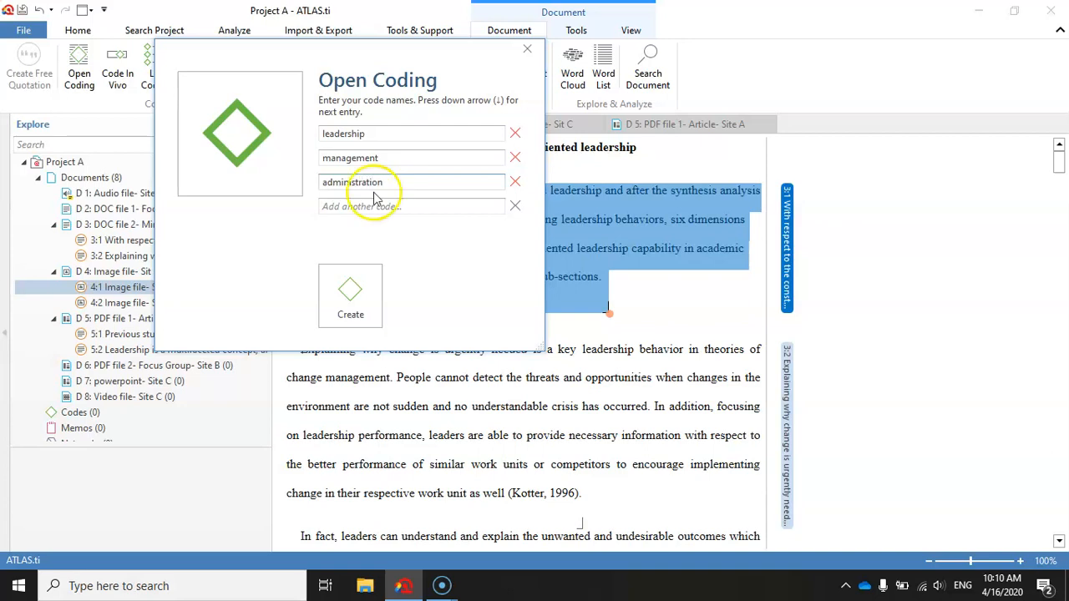
click(346, 288)
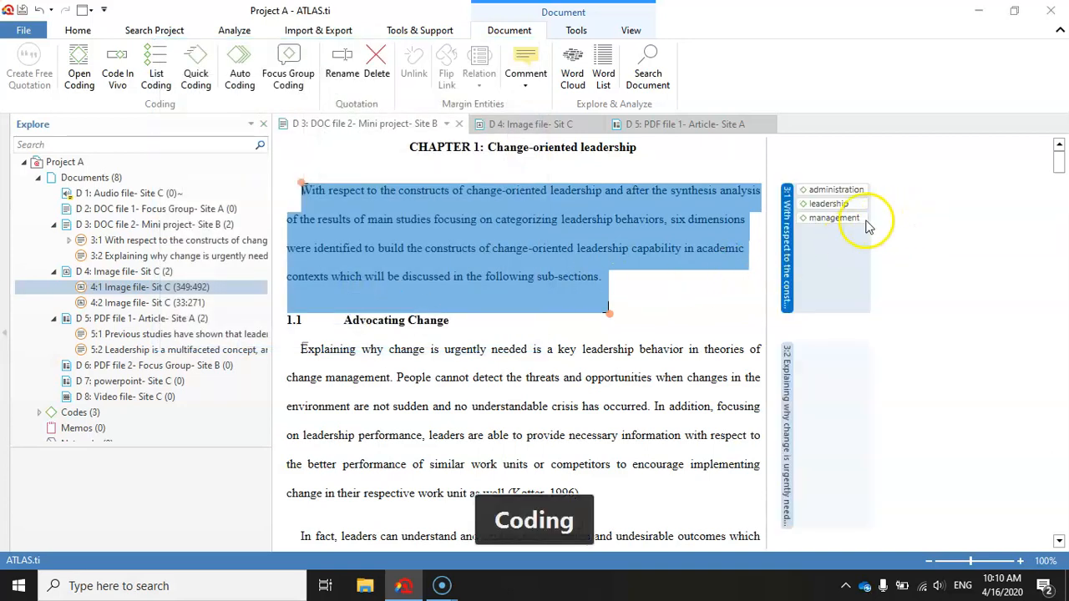
Expand the project's Codes branch and examine the entries for administration, leadership and management
click(845, 204)
click(847, 192)
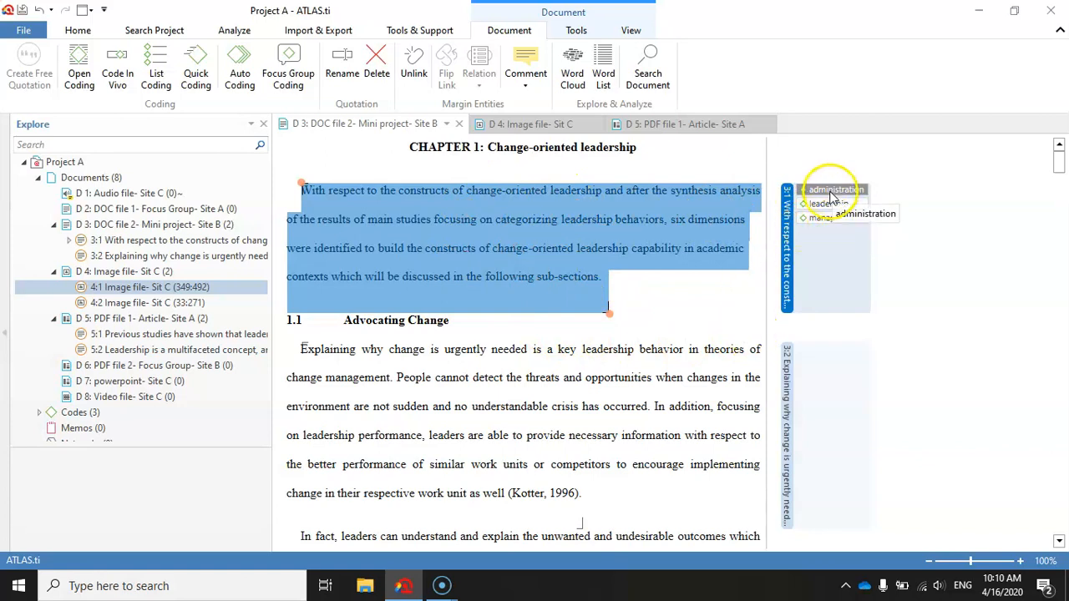
scroll(75, 355, down, 1)
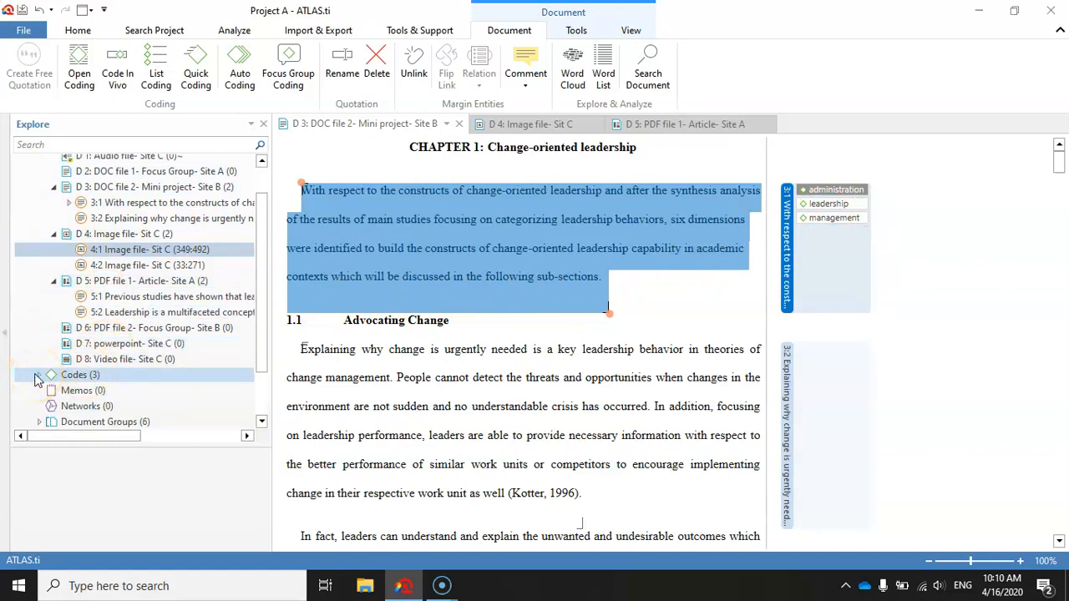
click(65, 380)
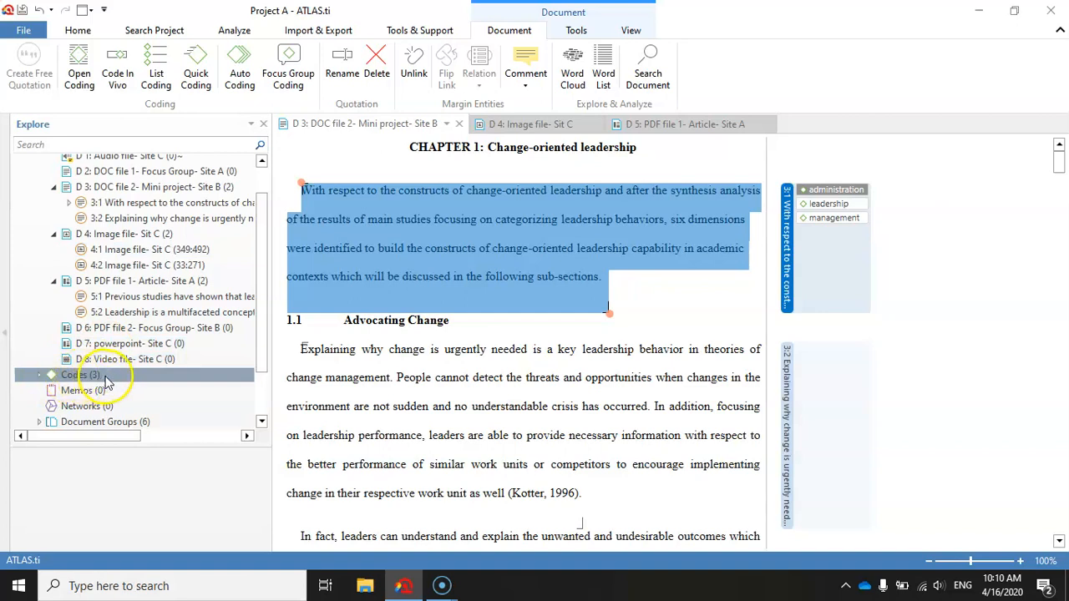
click(38, 375)
click(95, 391)
click(93, 407)
click(92, 422)
scroll(125, 400, down, 1)
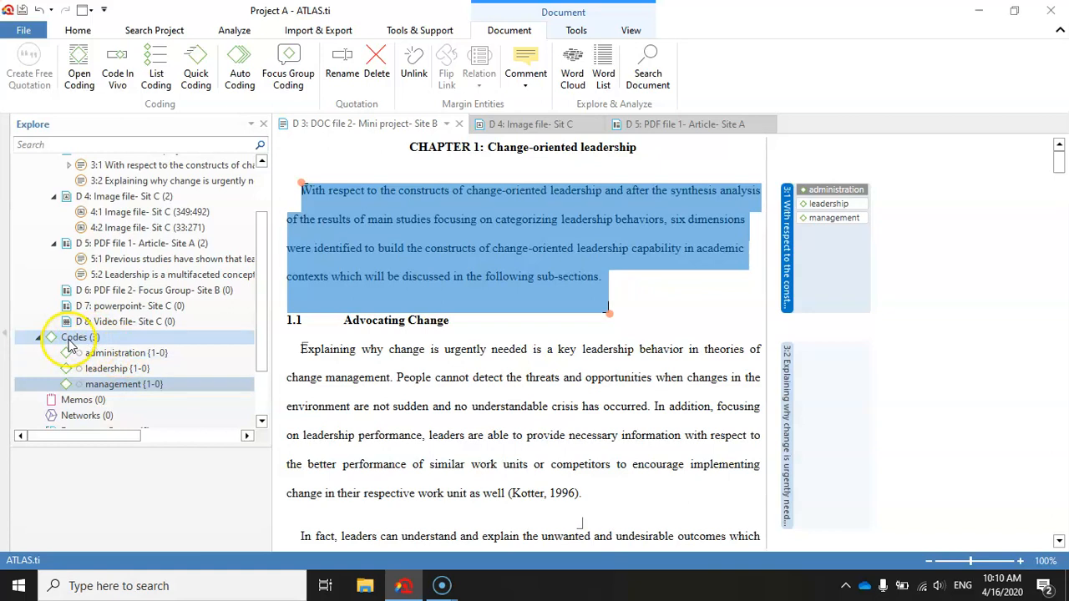
click(125, 354)
click(122, 368)
click(124, 385)
click(118, 369)
click(118, 356)
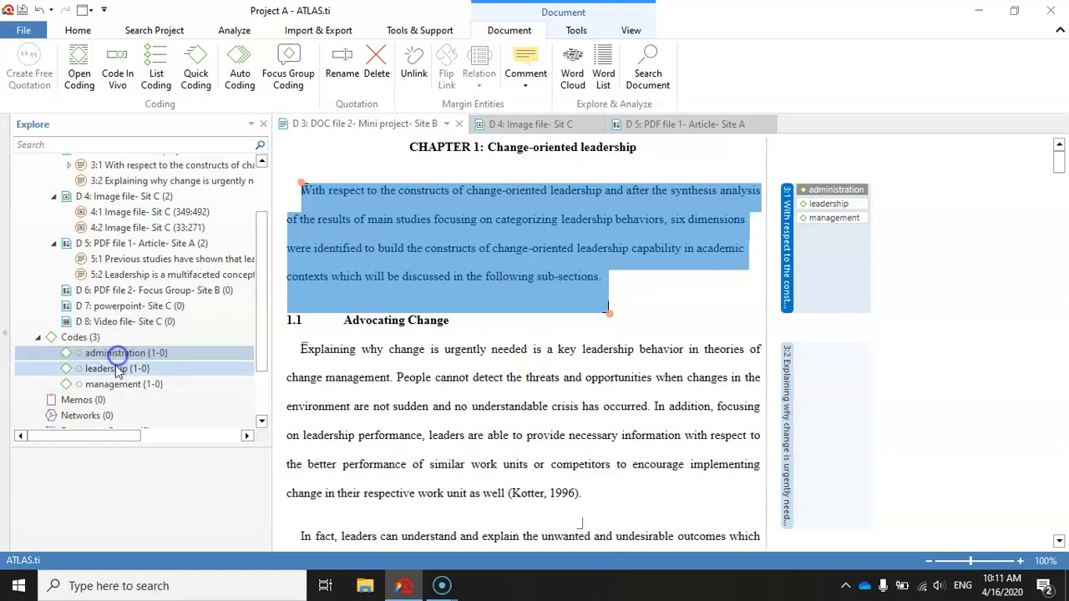
click(117, 384)
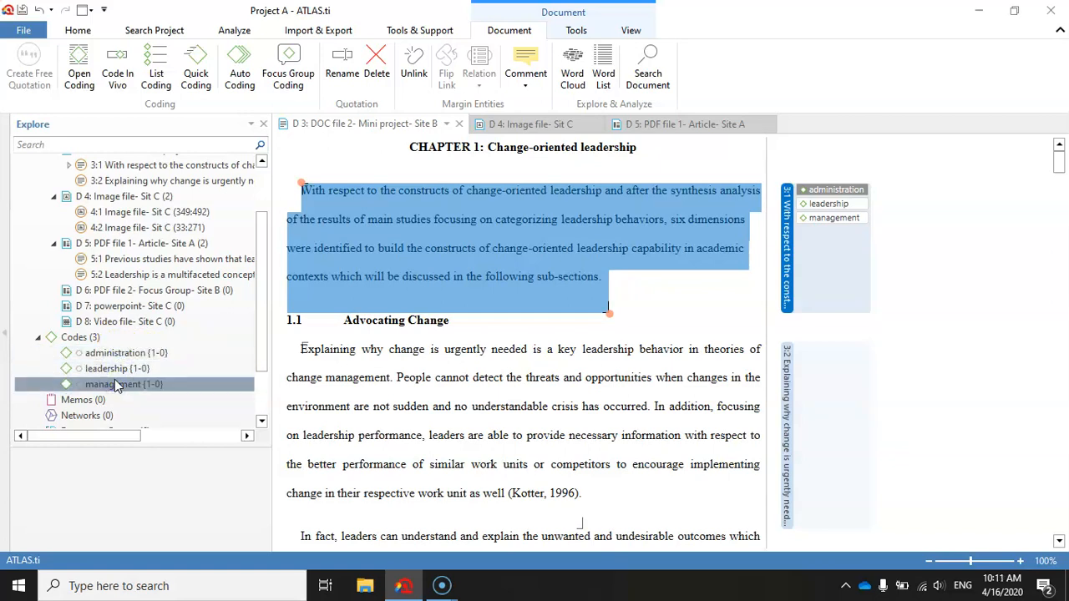
Examine the codes attached to quotation 3:1 in the document margin by selecting each one
click(788, 240)
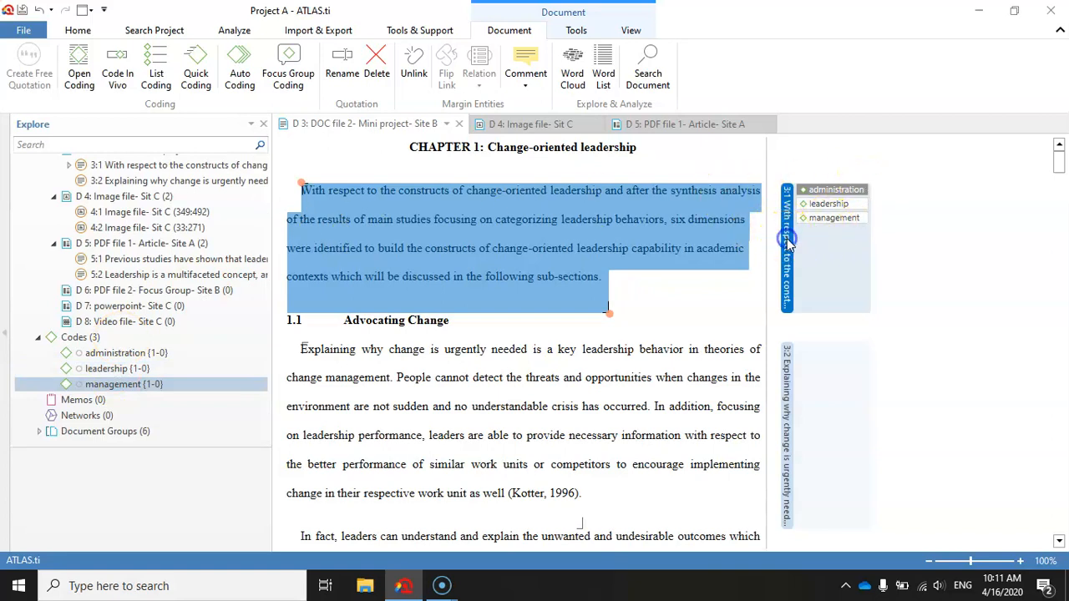
click(844, 219)
click(845, 205)
click(843, 190)
click(842, 204)
click(842, 218)
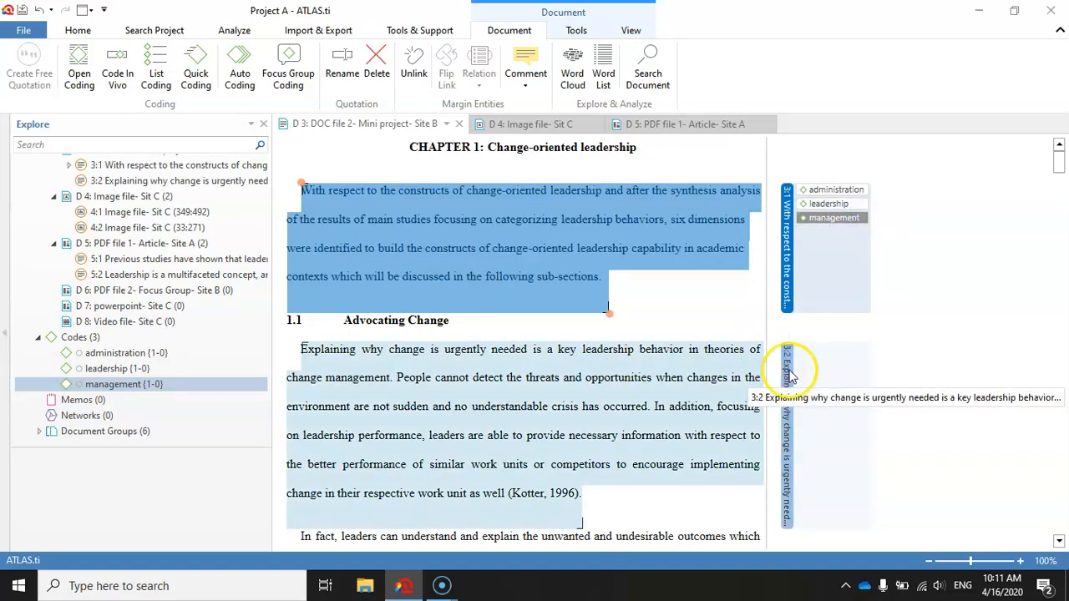
Apply open coding to quotation 3:2 in the Mini project document with the new codes change, transformation and reform
click(789, 372)
right_click(788, 372)
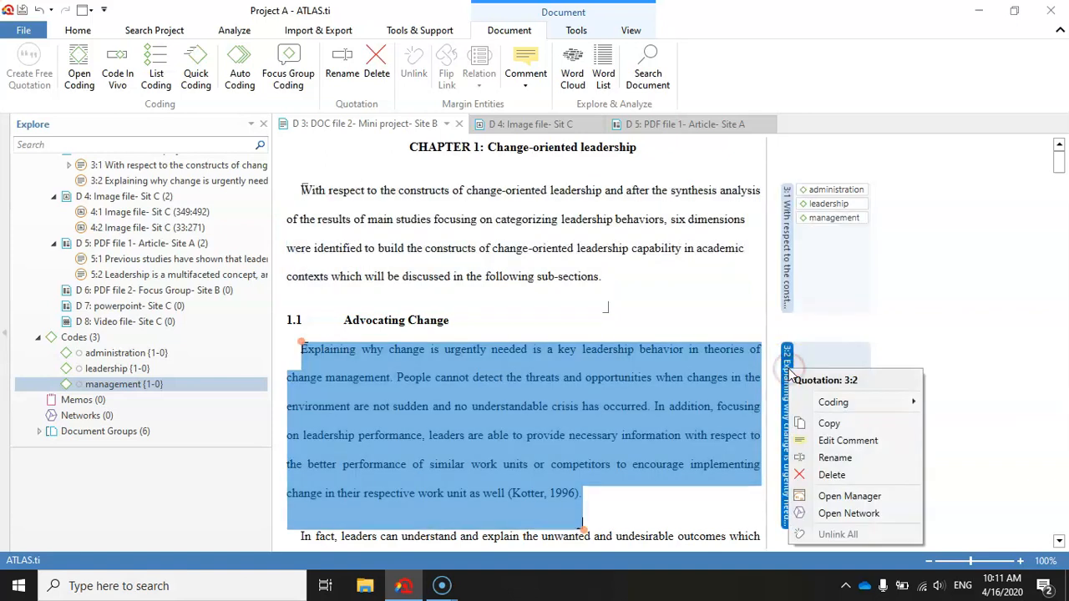
click(890, 403)
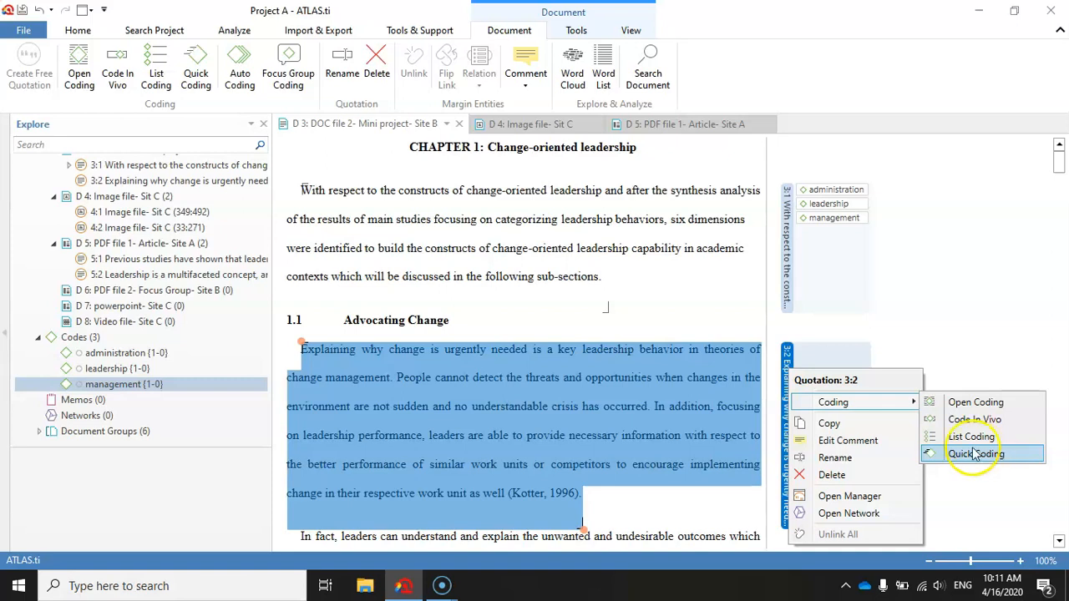
click(969, 405)
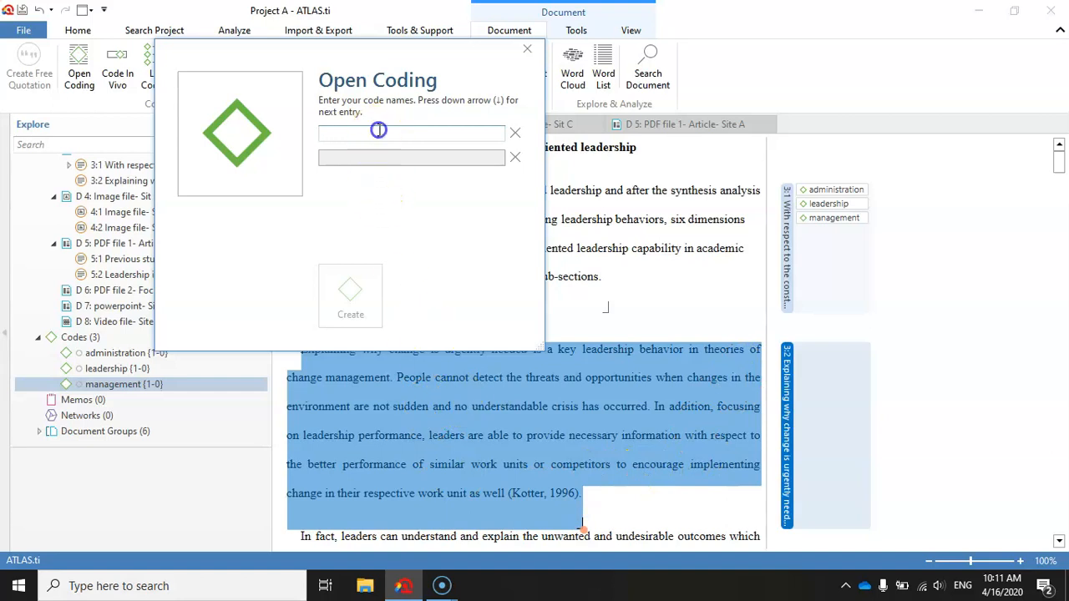
text(chna)
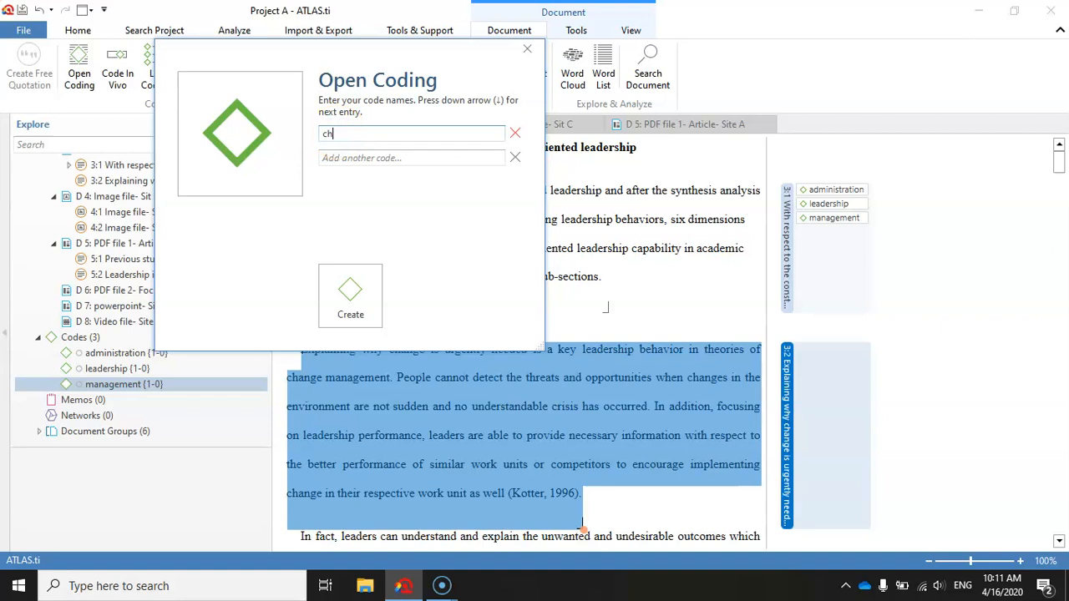
click(345, 159)
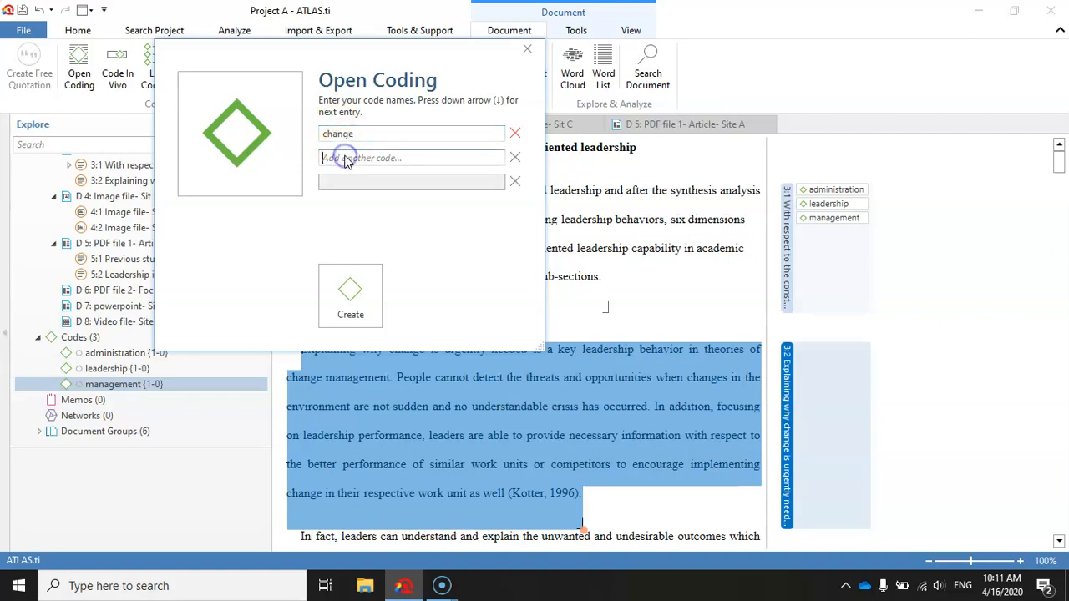
text(transformation)
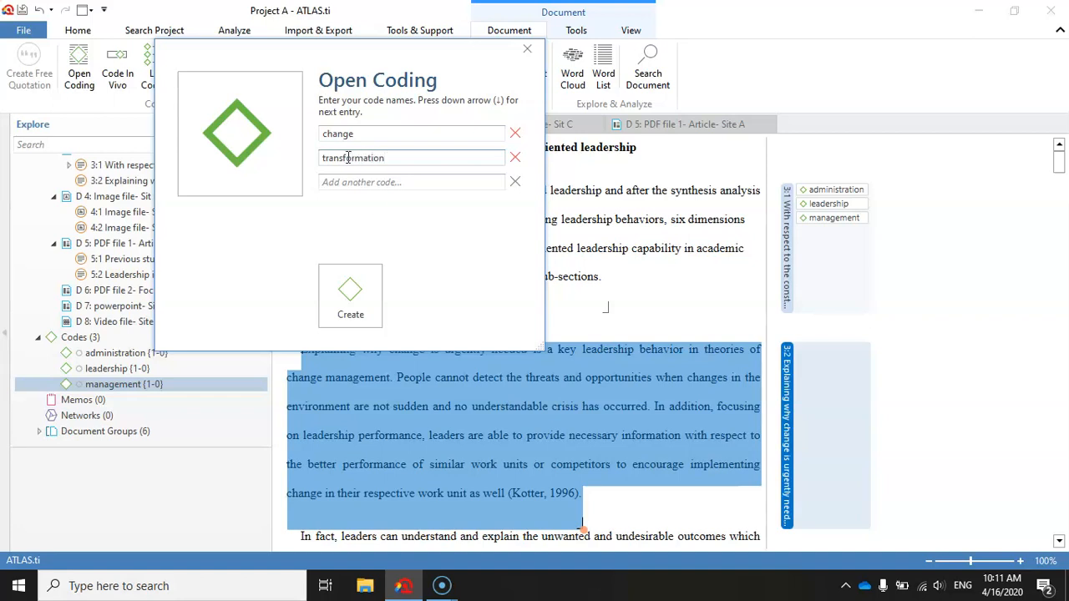
click(361, 183)
text(tra)
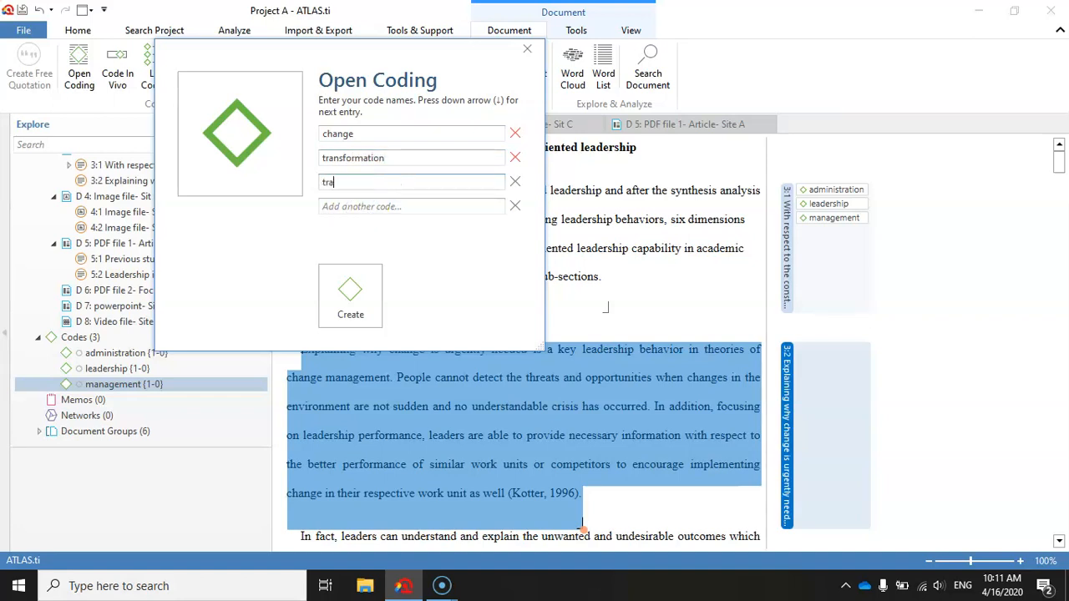
key(BackSpace)
key(BackSpace)
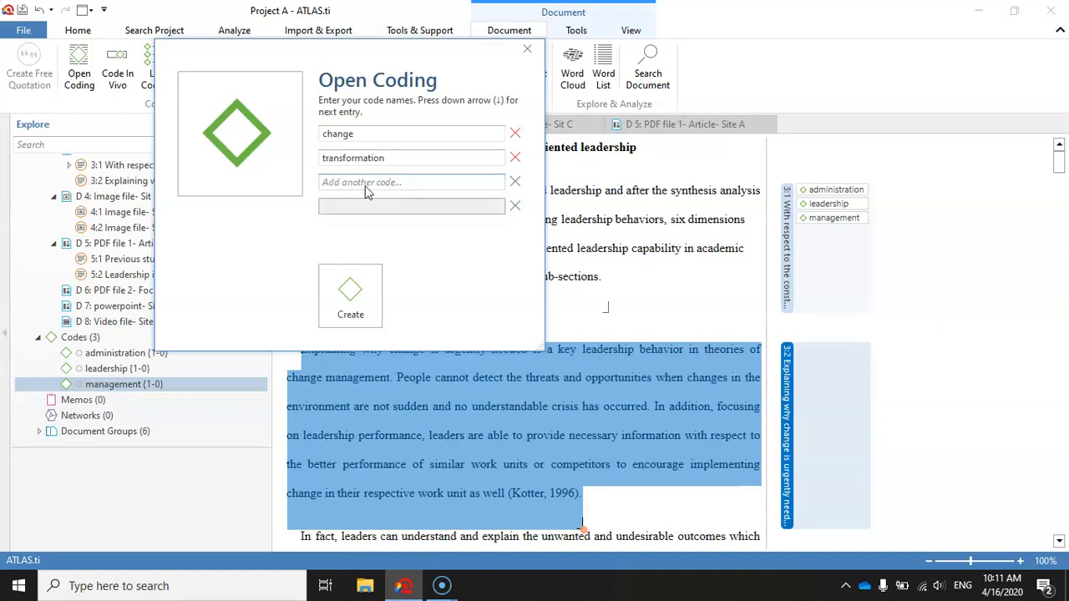
text(reform)
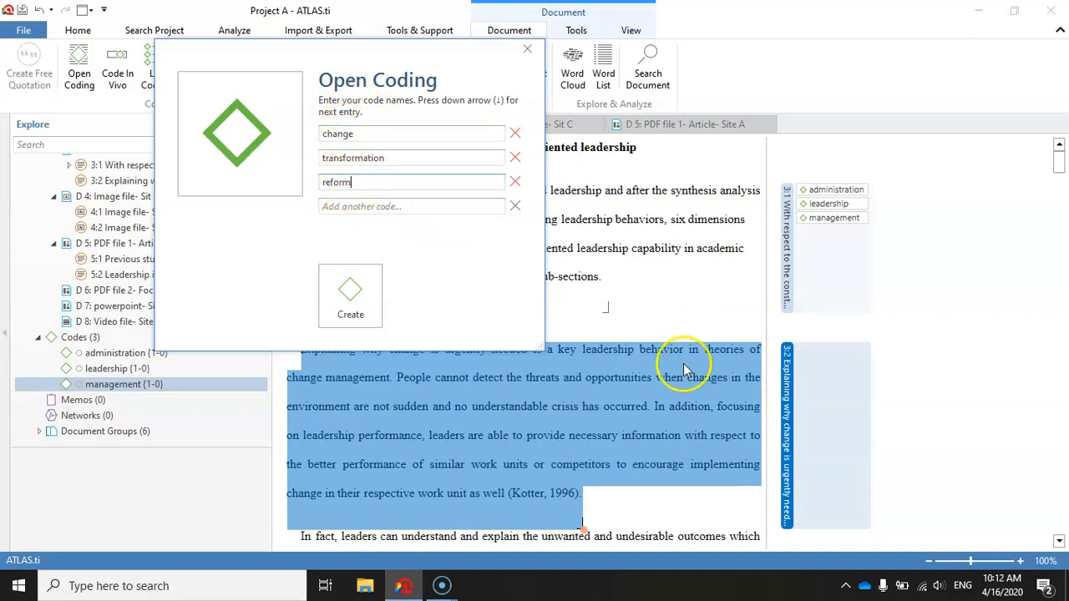
click(351, 289)
Examine the codes attached to quotation 3:2 in the document margin by selecting them in turn
click(834, 363)
click(835, 376)
click(834, 350)
click(833, 363)
click(830, 383)
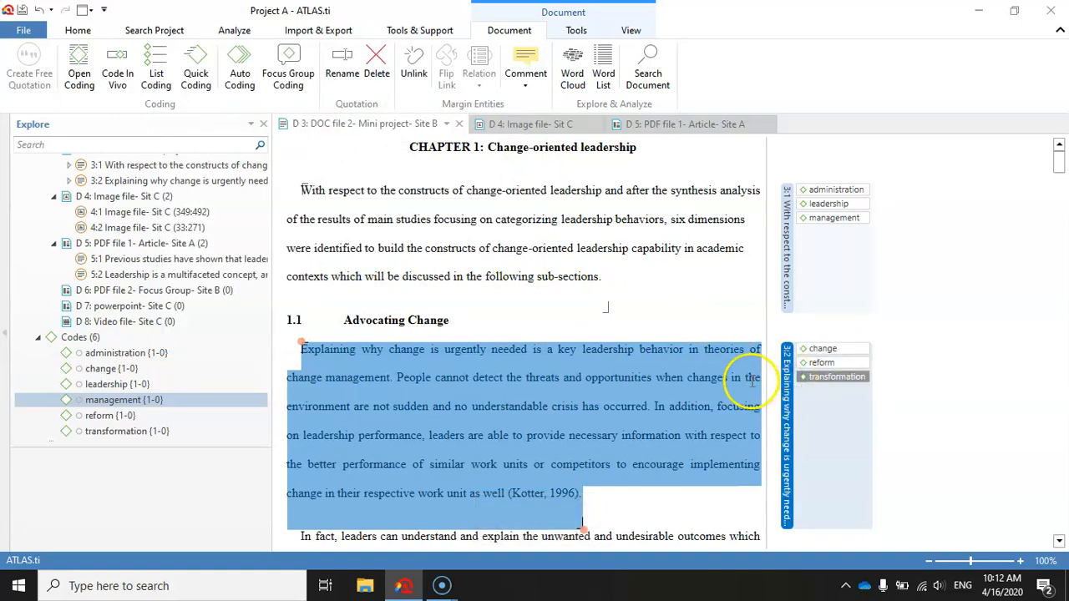
Review the project's full code list by selecting the entries from change through transformation in the Codes branch
click(77, 340)
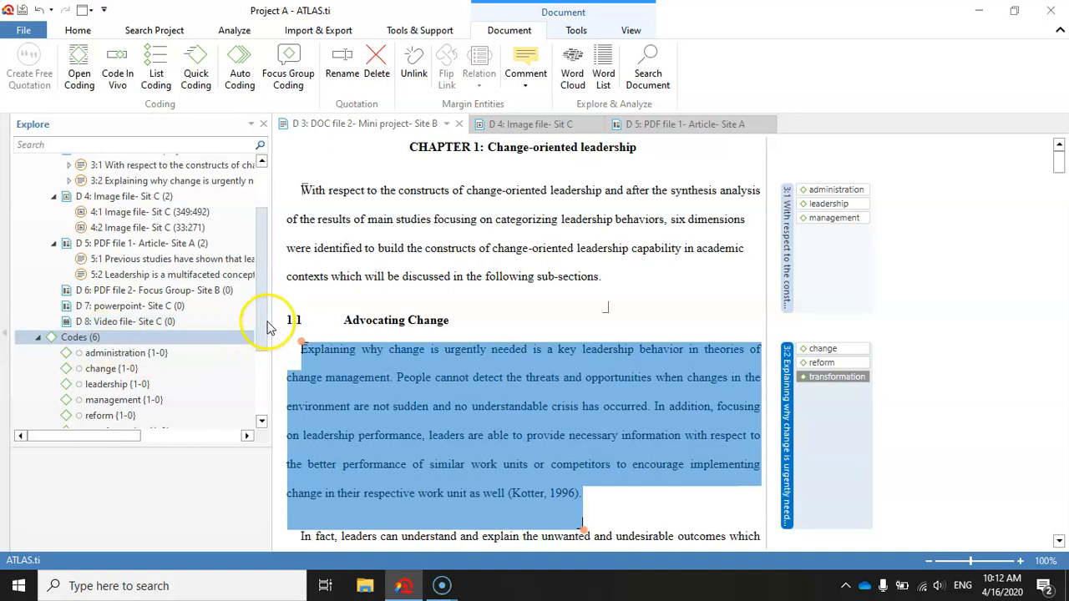
drag(264, 325, 259, 353)
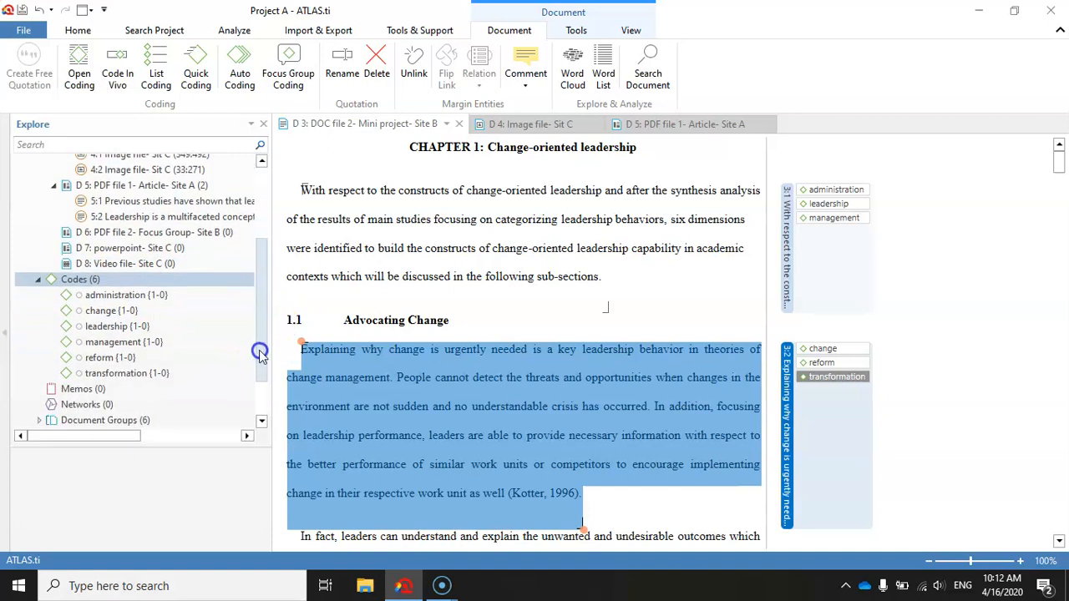
click(134, 372)
click(132, 363)
click(129, 344)
click(124, 330)
click(120, 310)
click(123, 329)
click(119, 340)
click(112, 356)
click(112, 372)
click(109, 359)
click(108, 343)
click(107, 327)
click(105, 314)
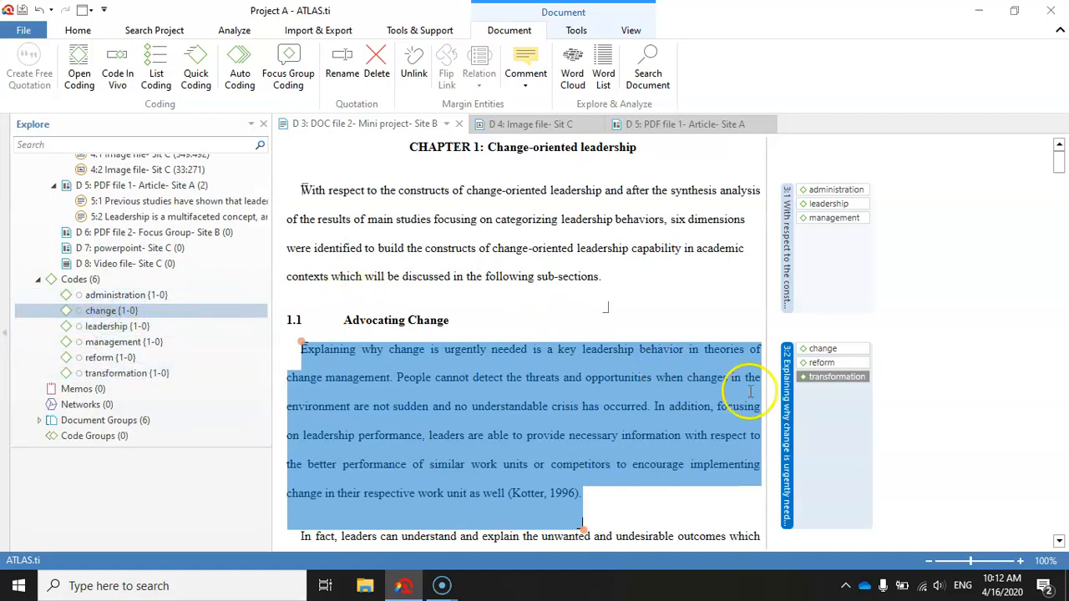
click(831, 183)
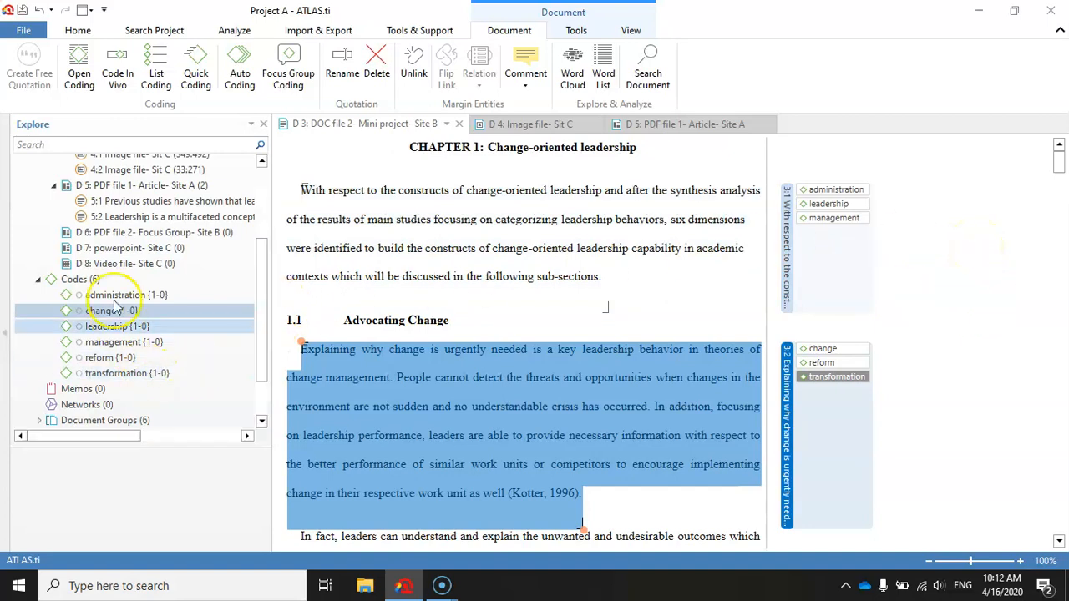
Apply List Coding to quotation 5:1 in the PDF article of Site A with the existing codes administration and change
click(666, 126)
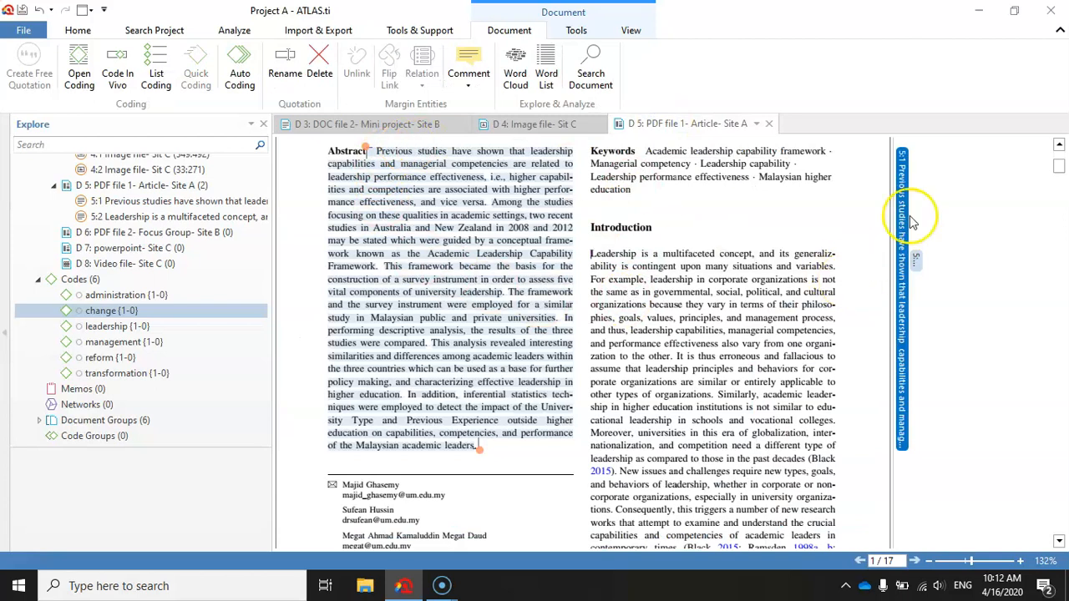
right_click(903, 171)
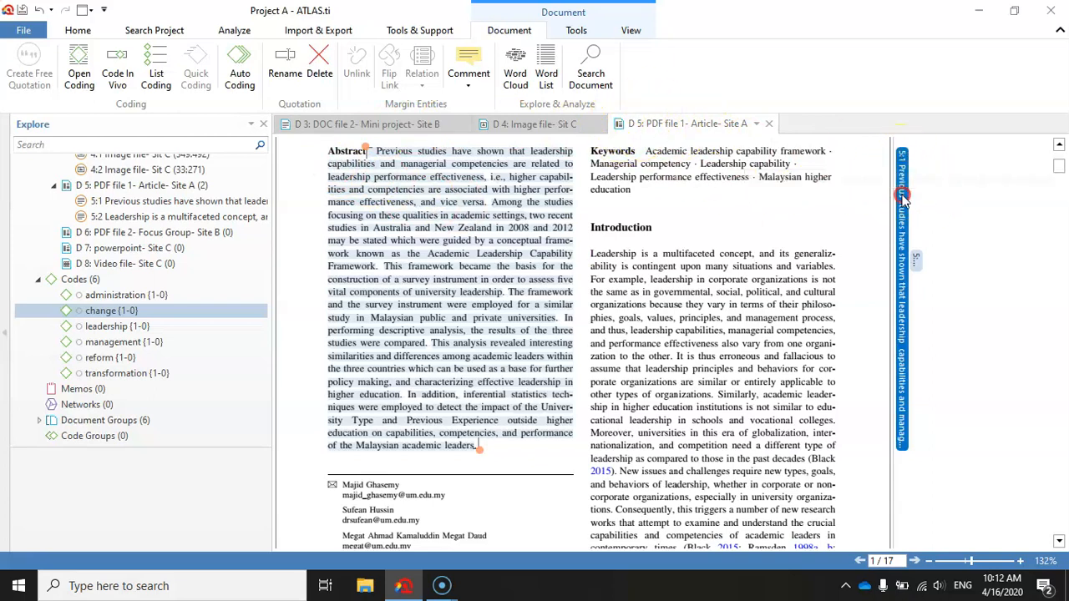
right_click(903, 202)
mouse_move(912, 228)
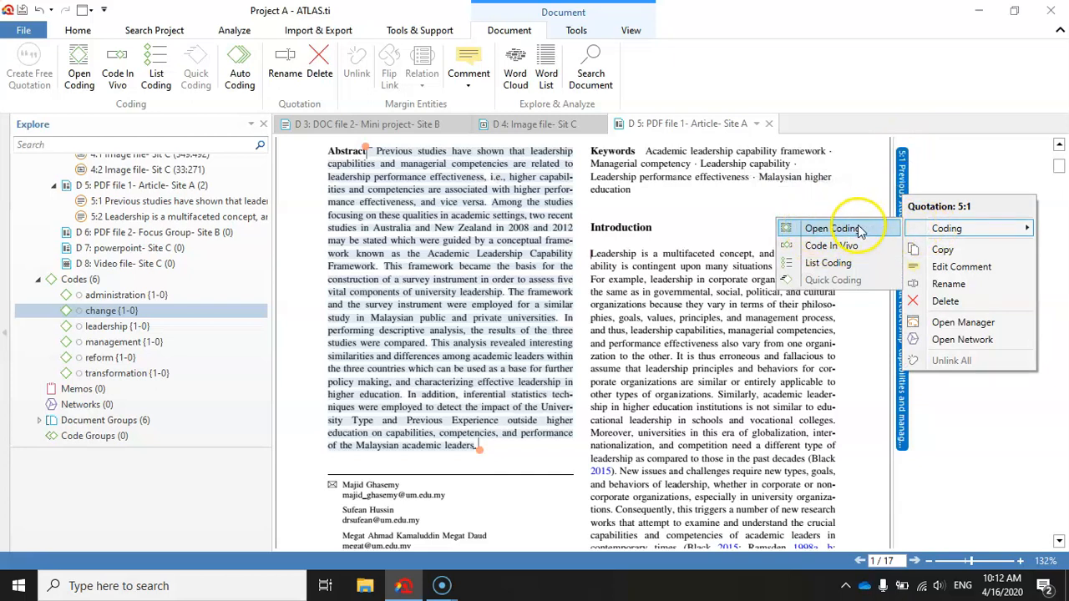
click(835, 263)
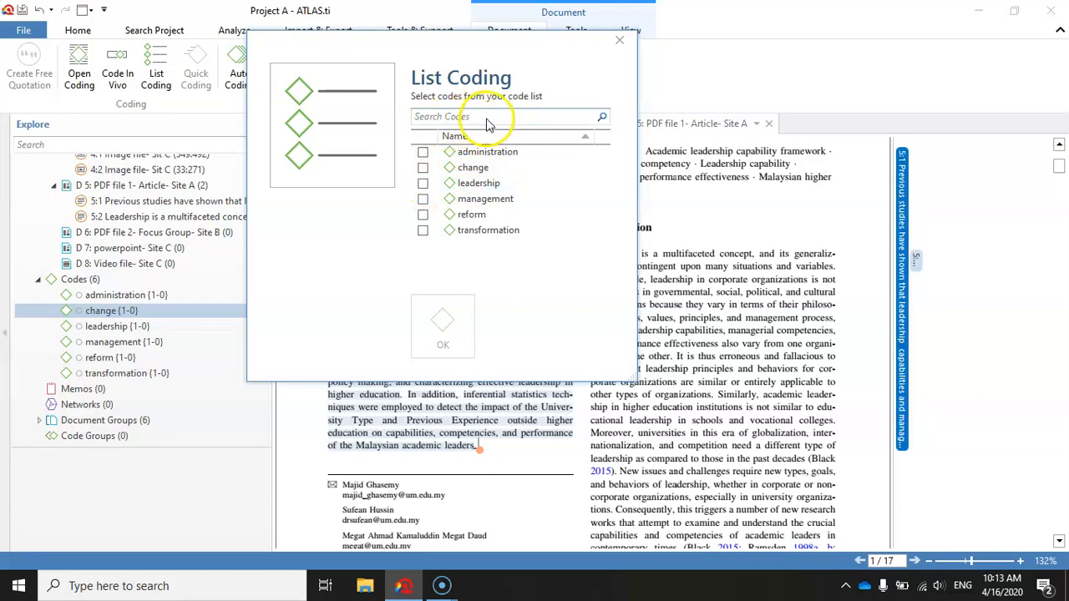
click(422, 167)
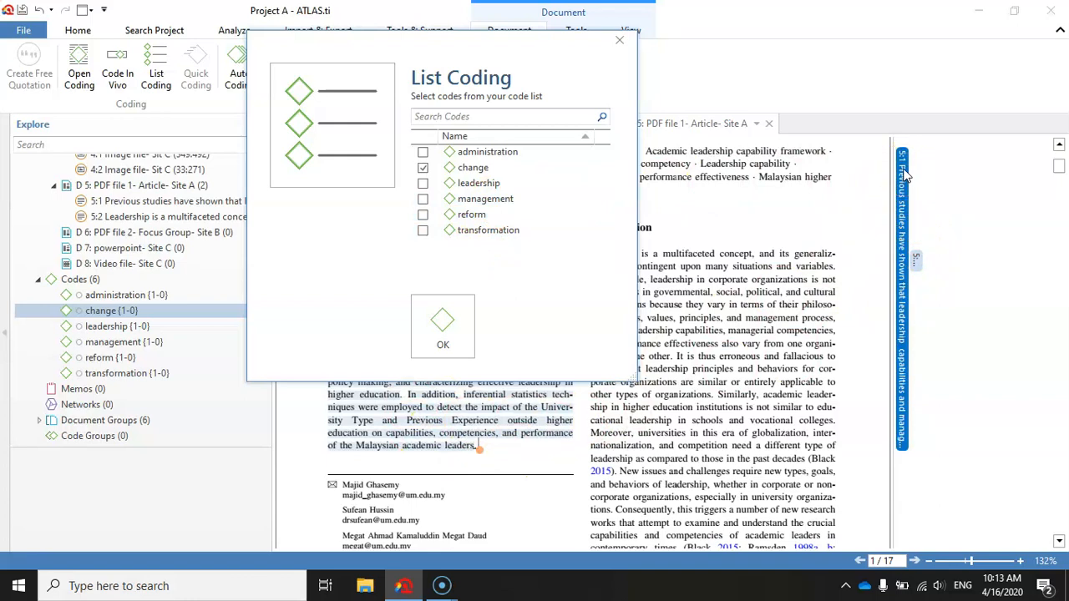
click(423, 155)
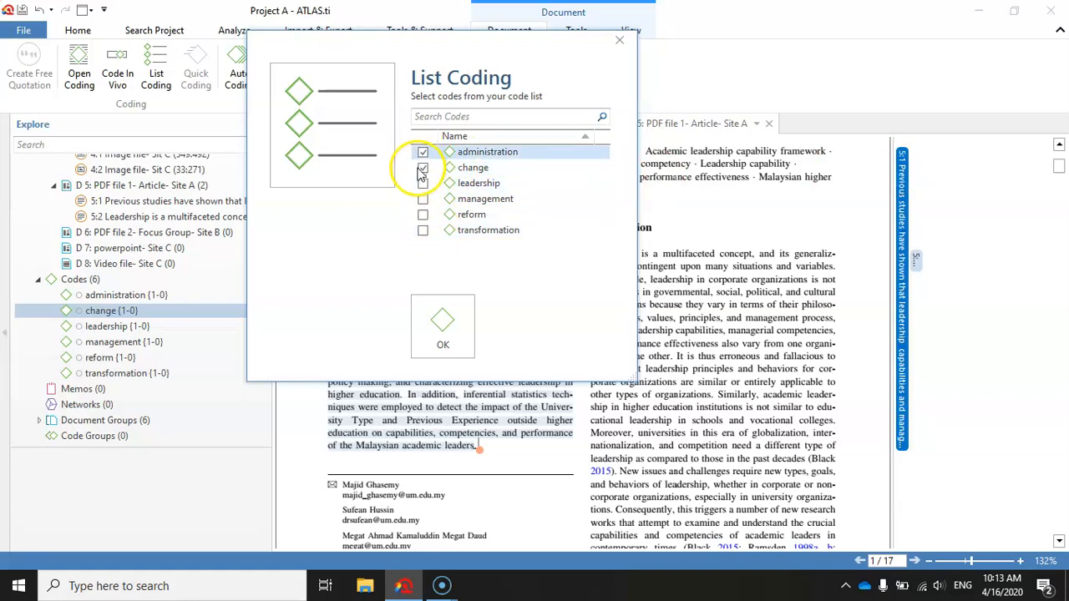
click(444, 324)
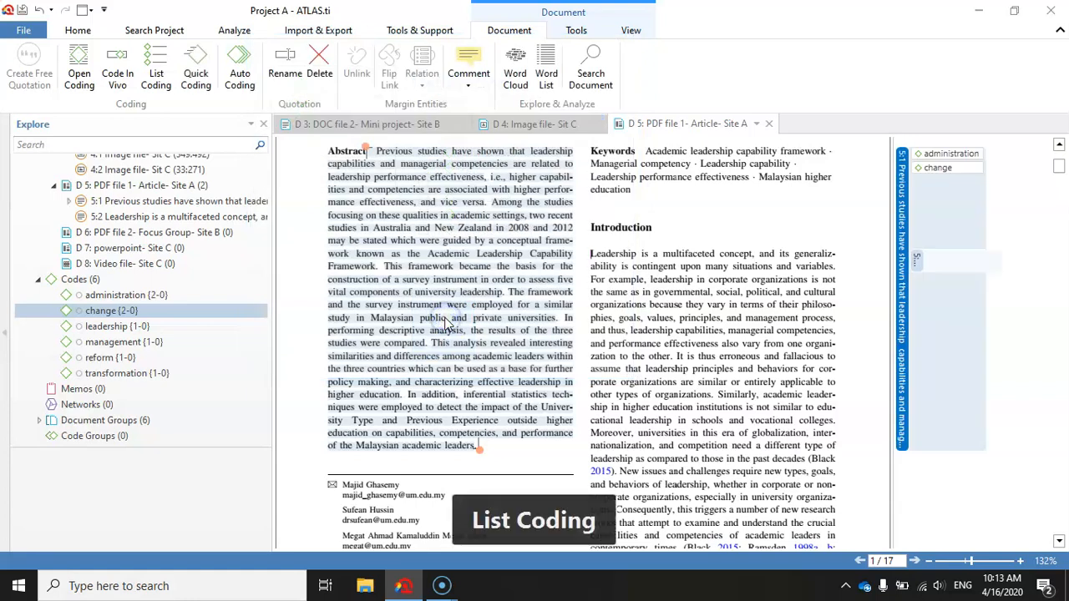
Examine the change code on quotation 5:1 and compare the usage of administration and change with the project's other codes
click(940, 169)
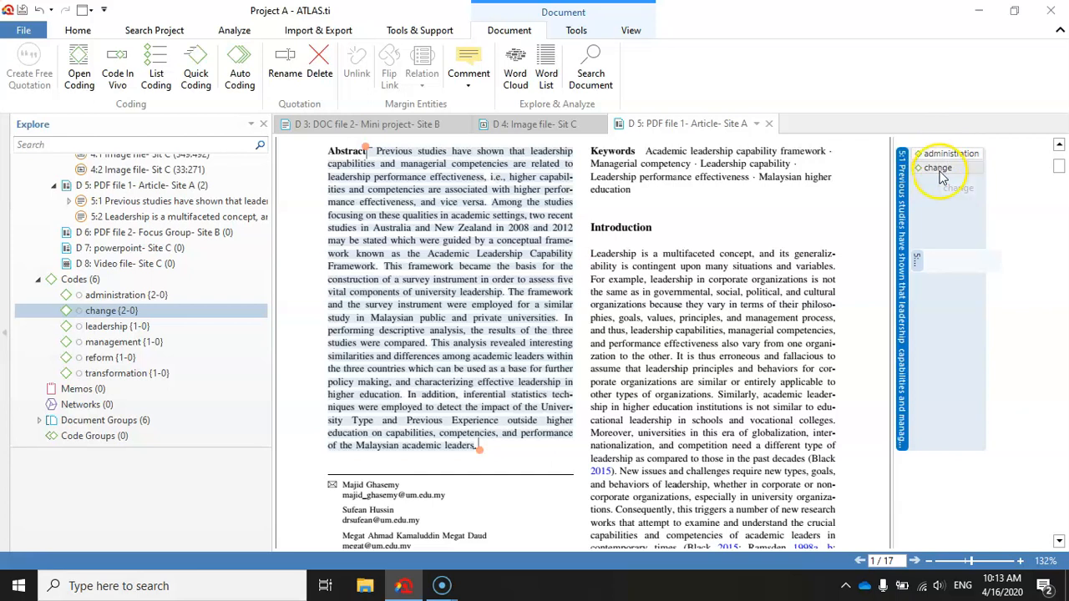
click(939, 169)
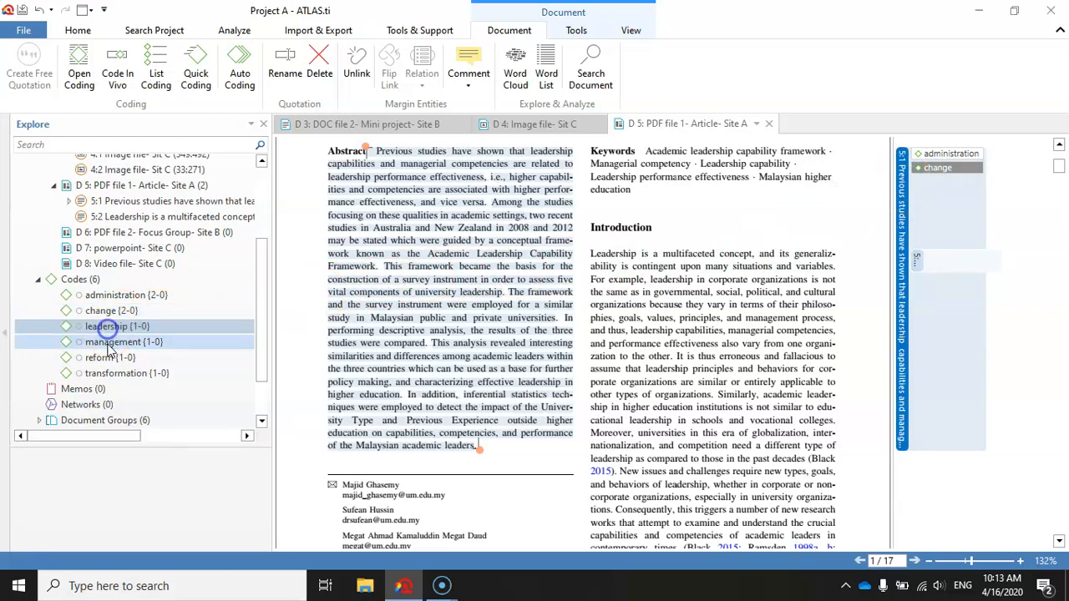
click(108, 373)
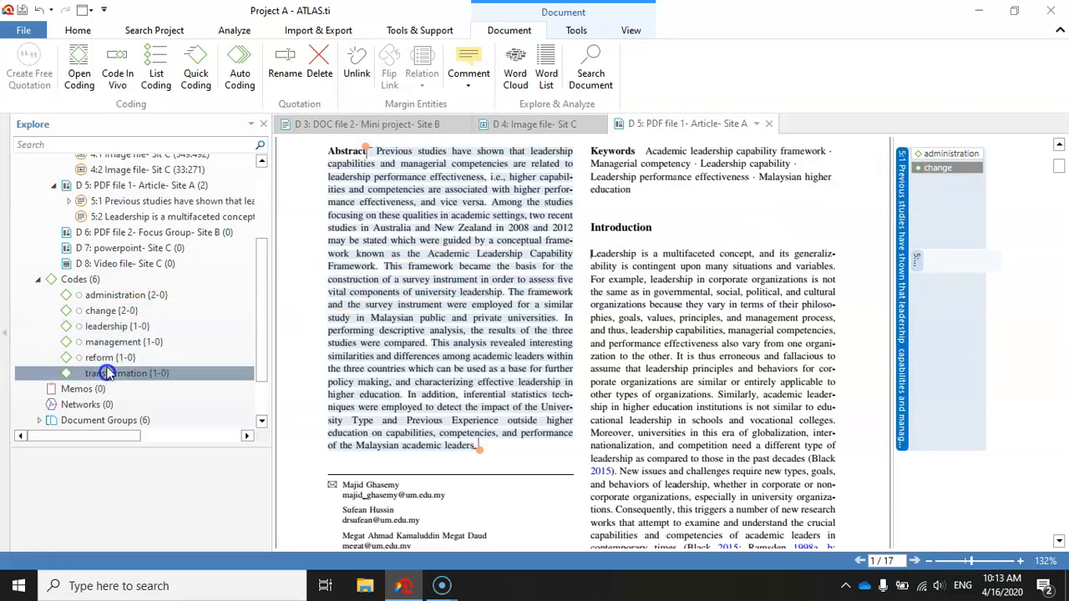
click(99, 317)
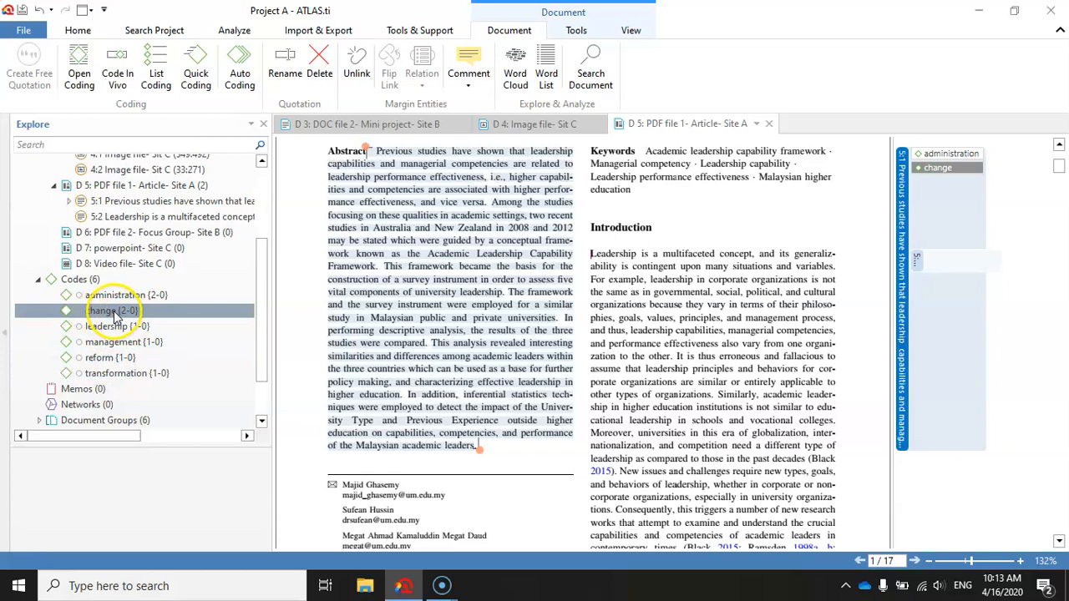
ctrl+click(158, 299)
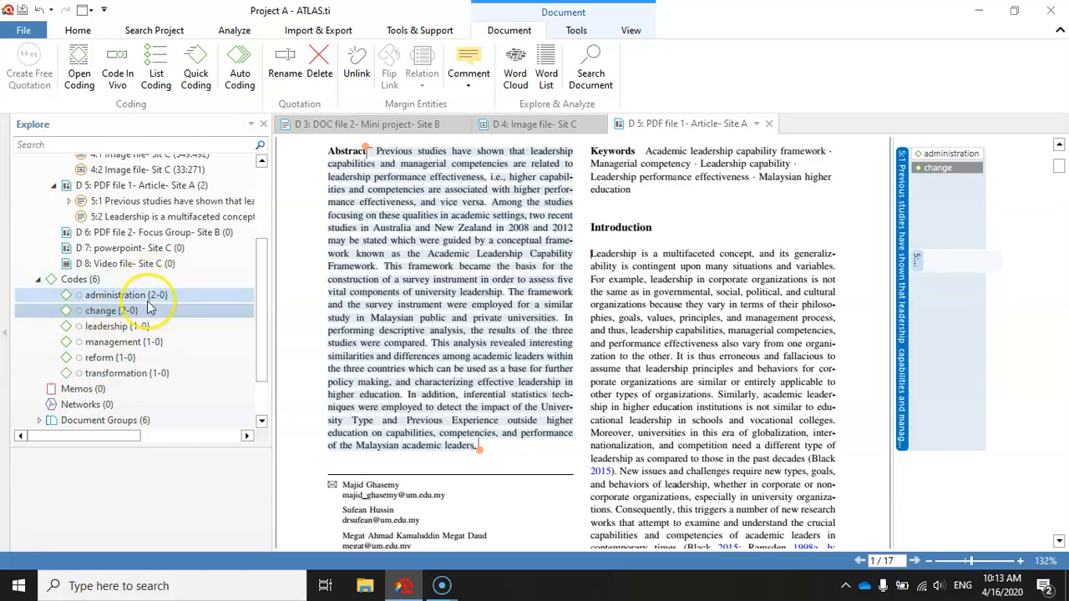
click(106, 316)
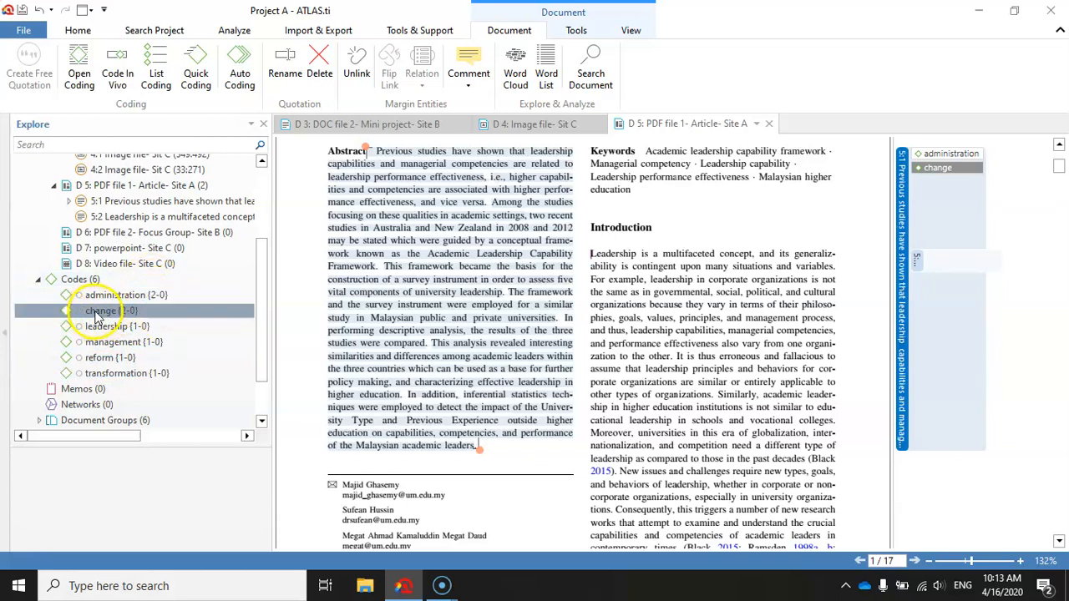
ctrl+click(115, 298)
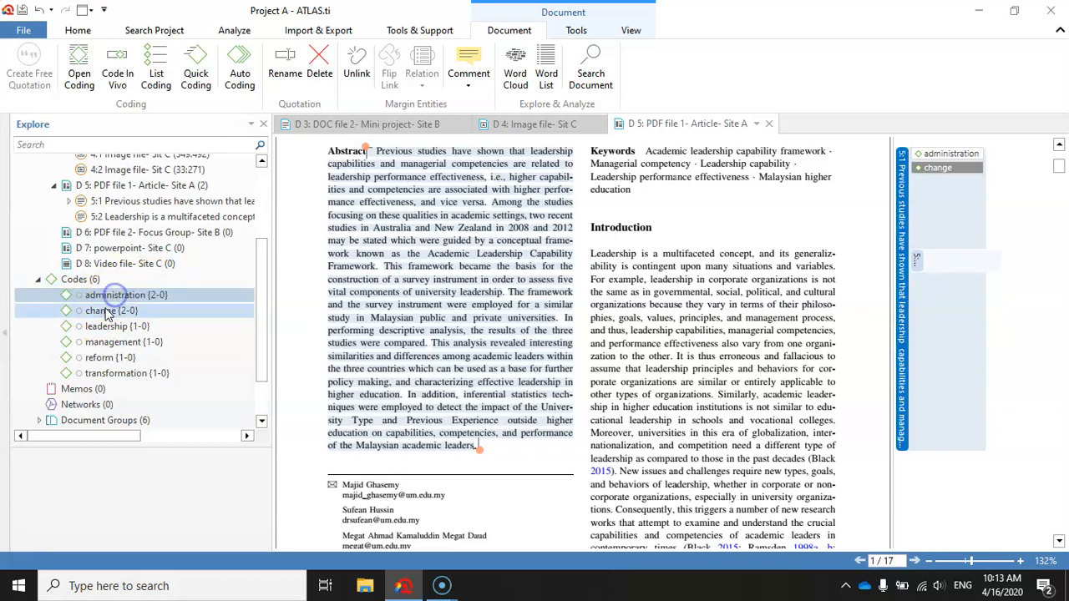
click(111, 298)
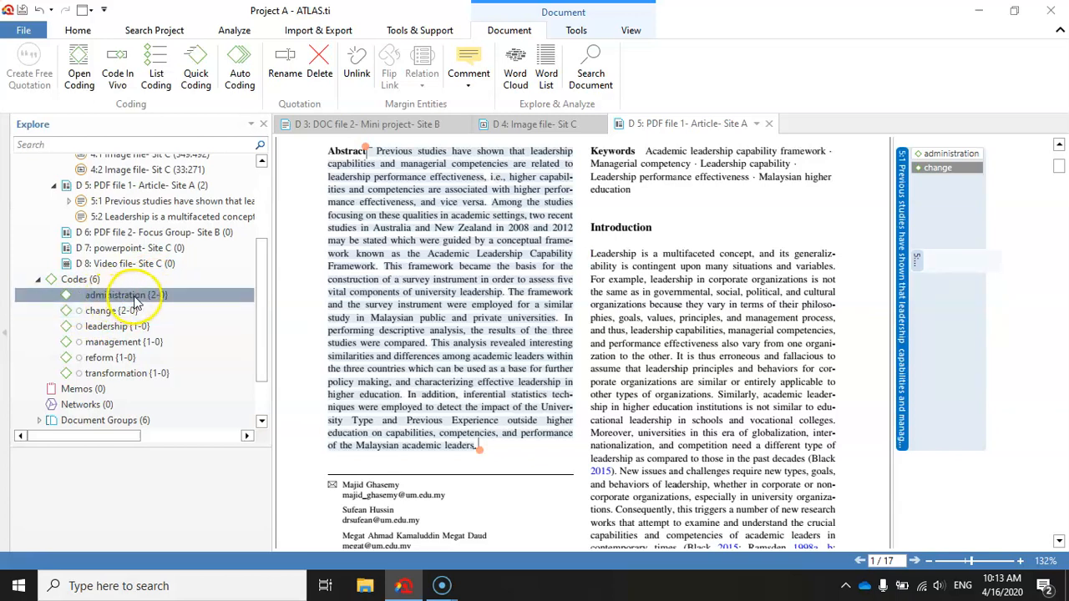
ctrl+click(119, 309)
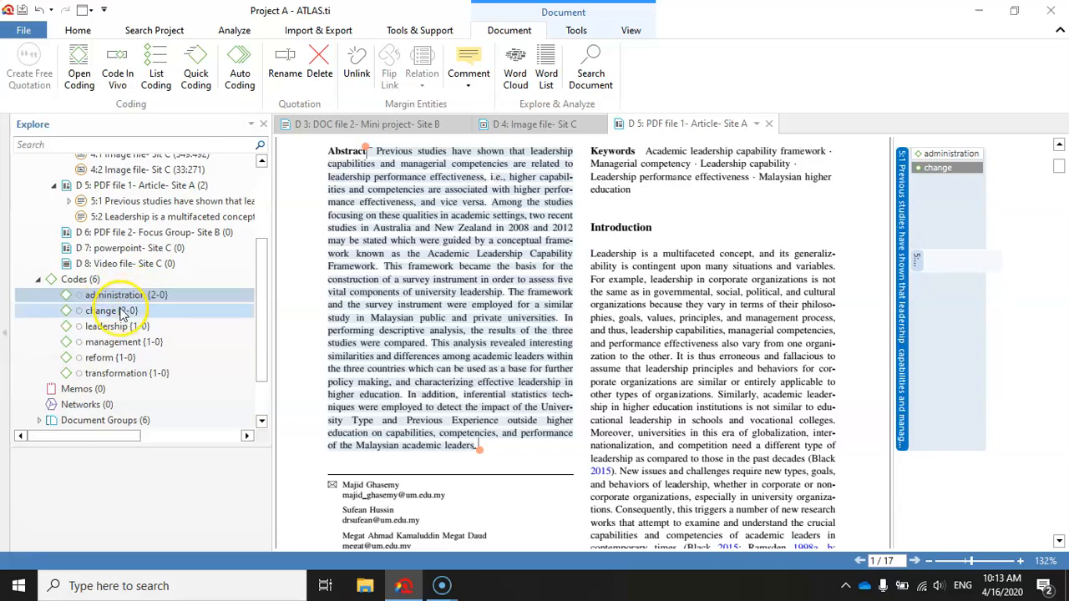
click(110, 296)
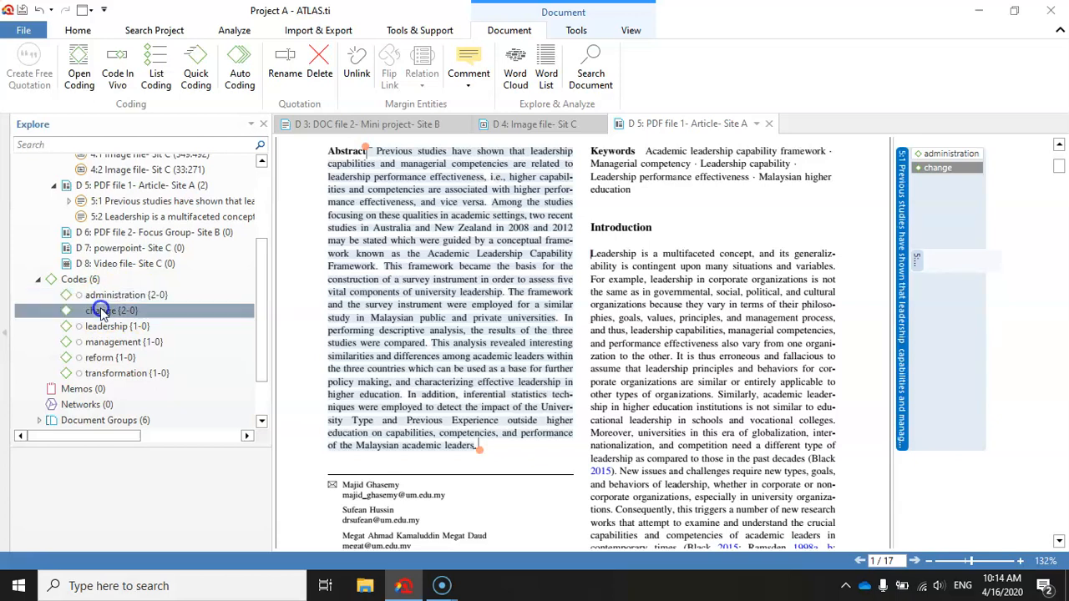
click(102, 312)
ctrl+click(122, 300)
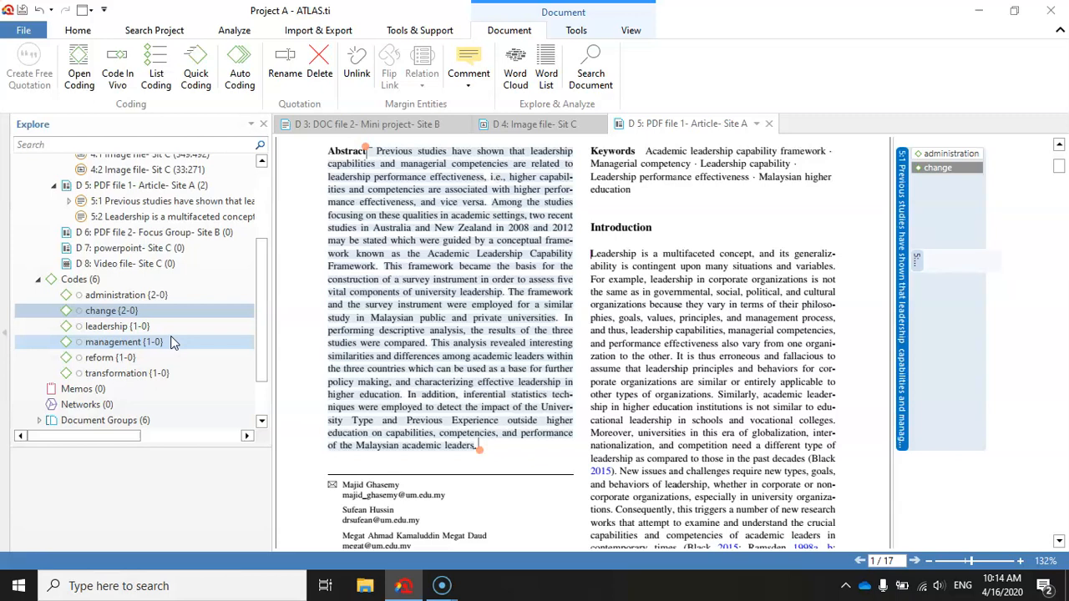
Apply Quick Coding to quotation 5:2 in the PDF article, reusing the last applied codes administration and change
click(917, 262)
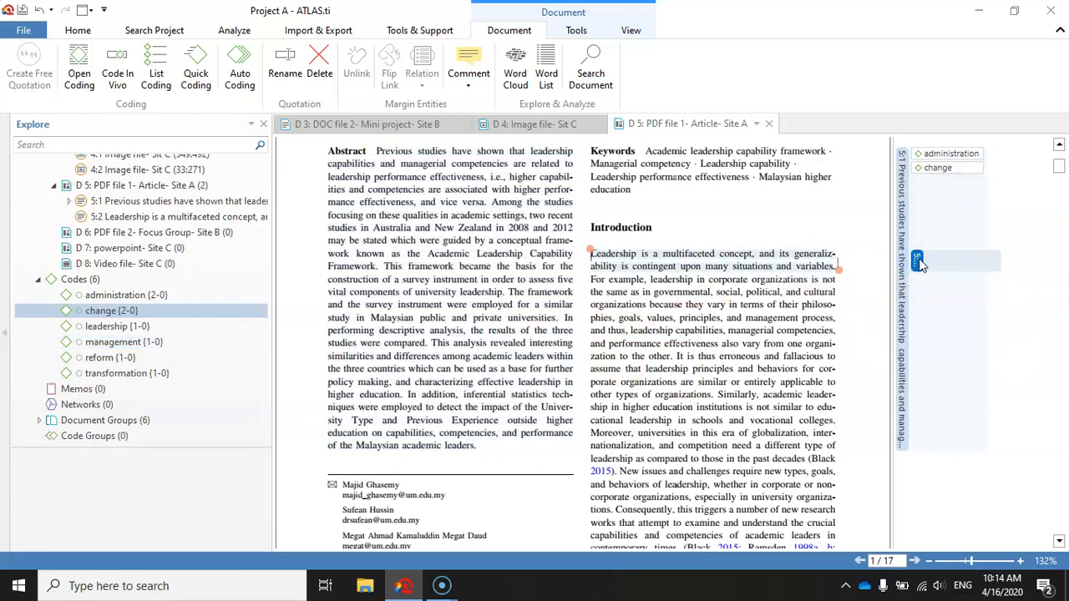
right_click(917, 258)
mouse_move(964, 299)
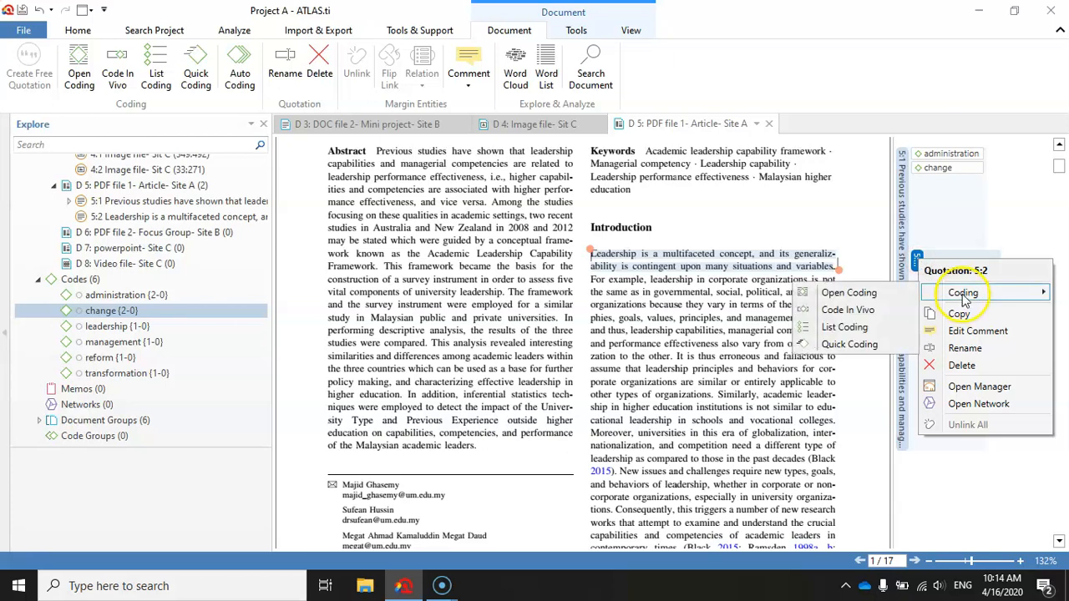
click(844, 345)
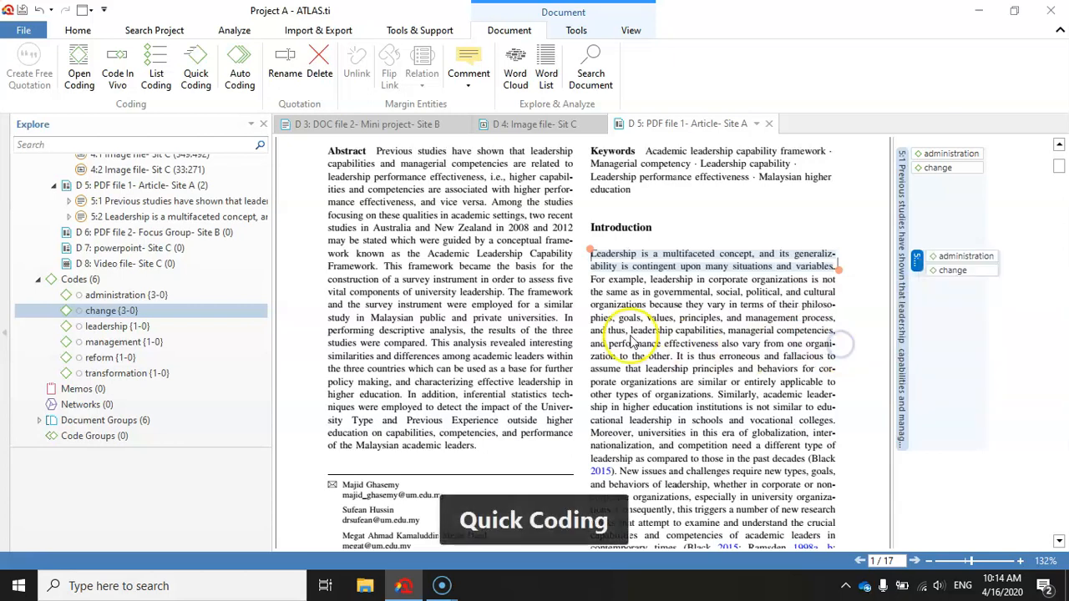
Undo the last Quick Coding on quotation 5:2 in the PDF article and code it with the new code innovation using Open Coding
click(931, 274)
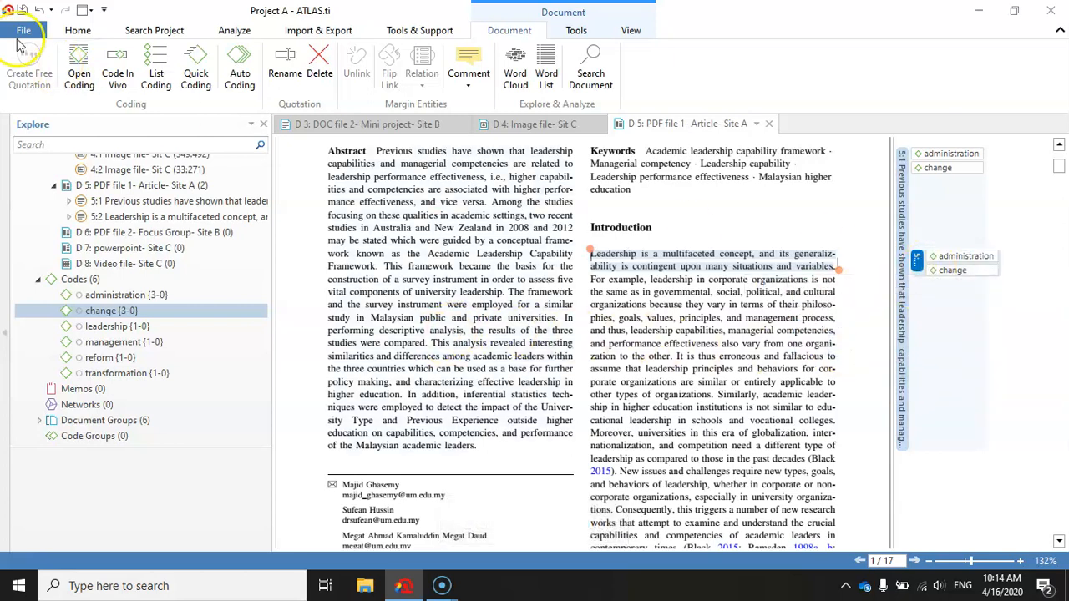
click(40, 17)
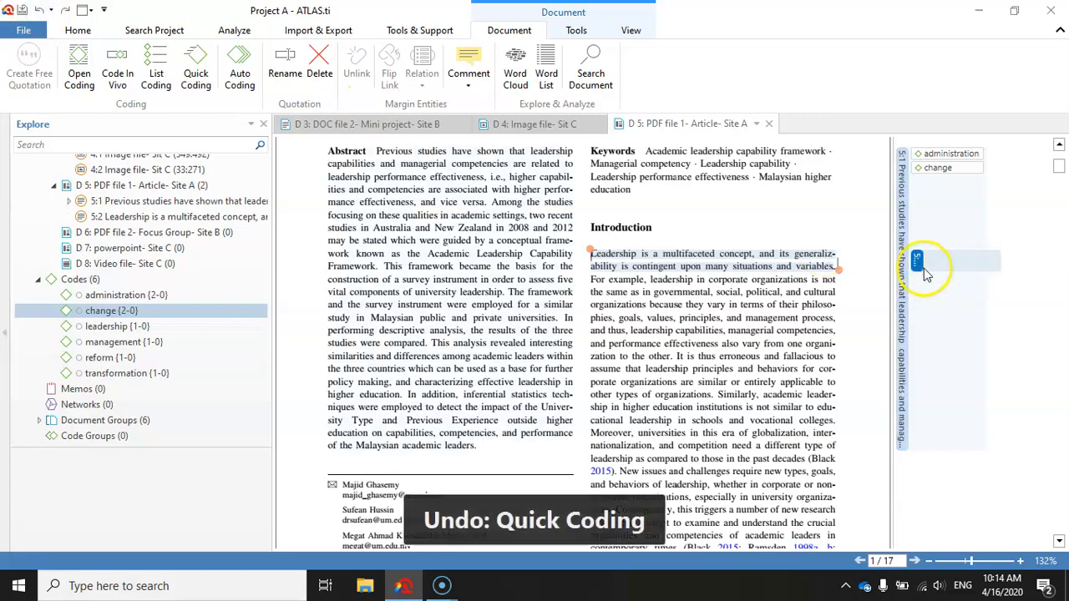
right_click(917, 258)
mouse_move(955, 290)
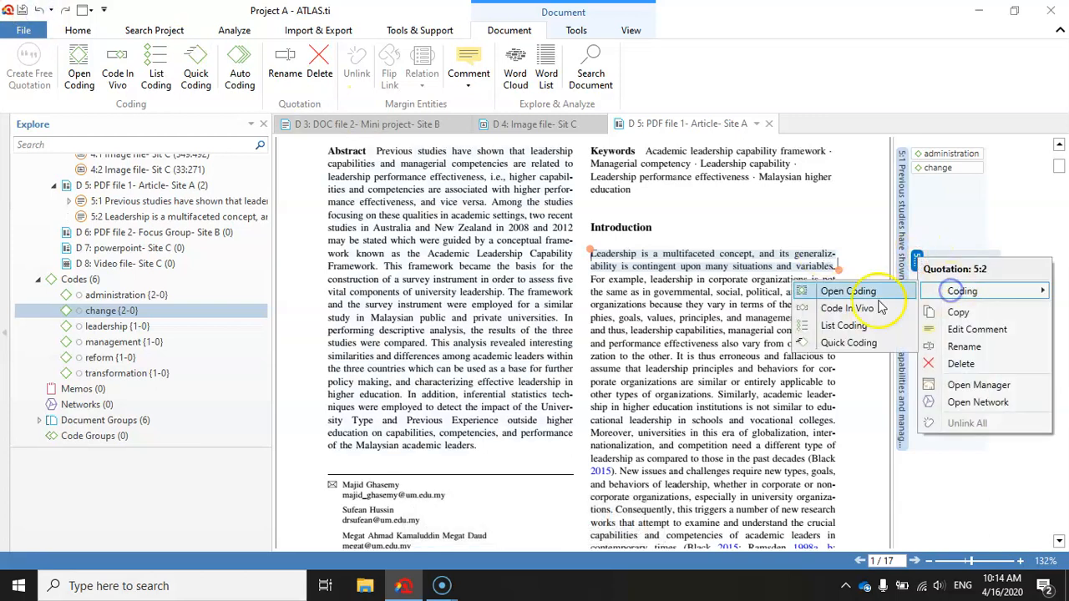
click(846, 292)
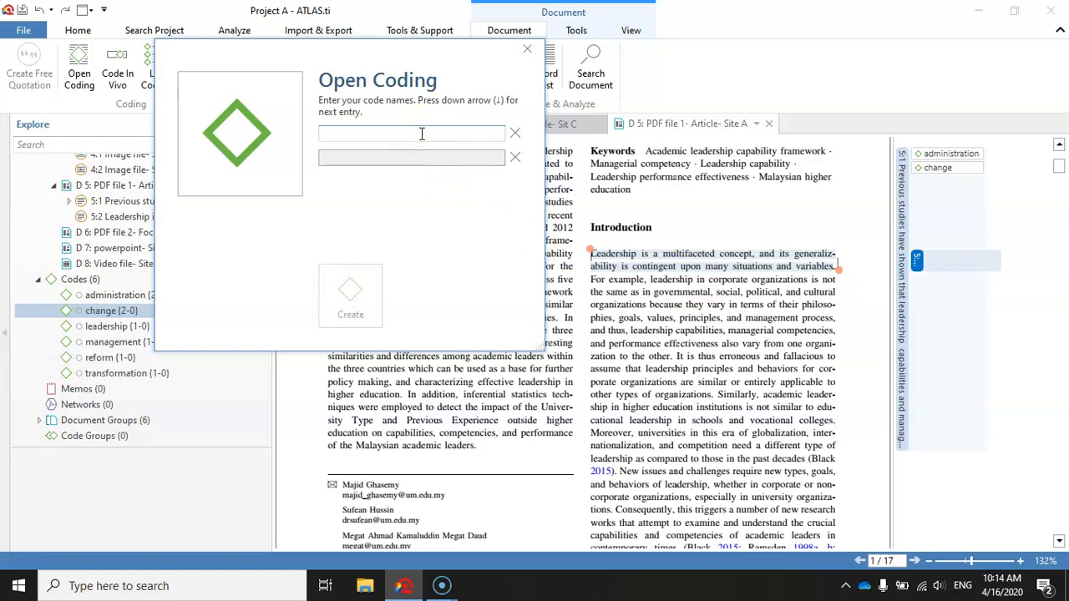
text(innovation)
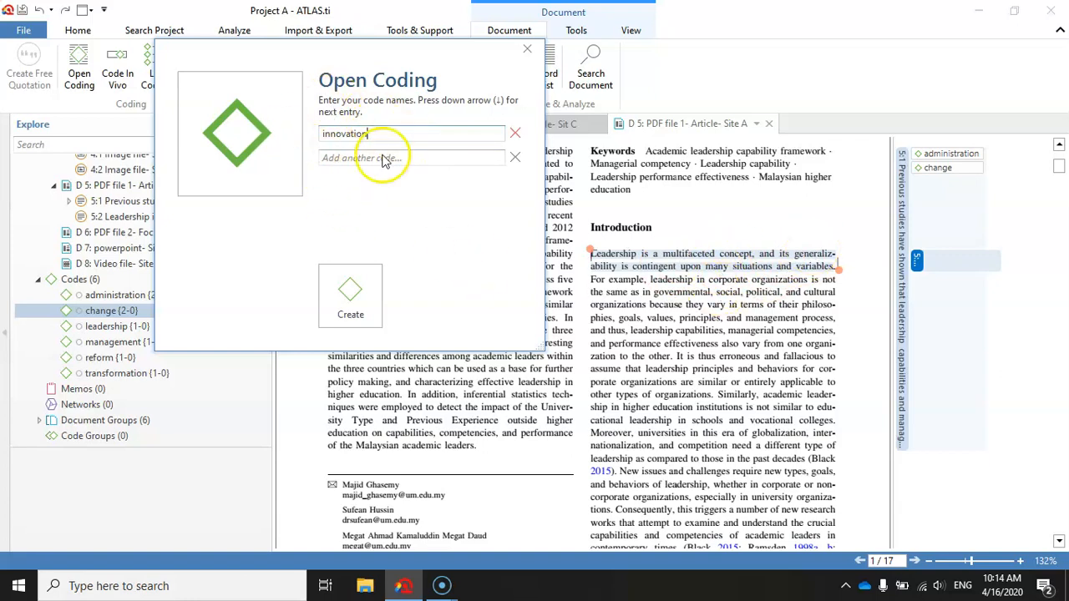
click(349, 292)
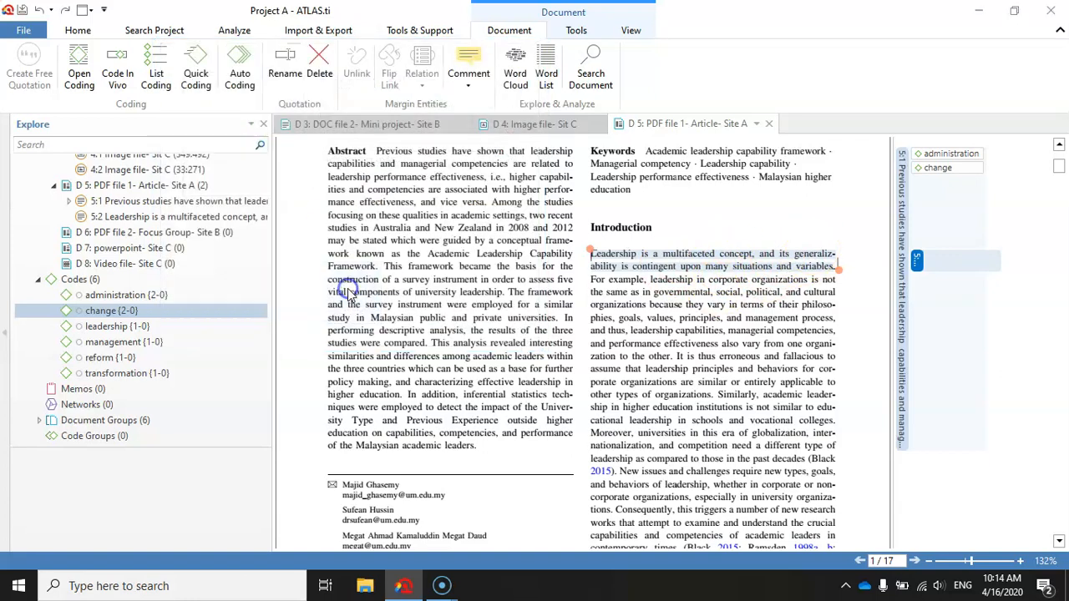
click(92, 281)
click(113, 327)
click(113, 327)
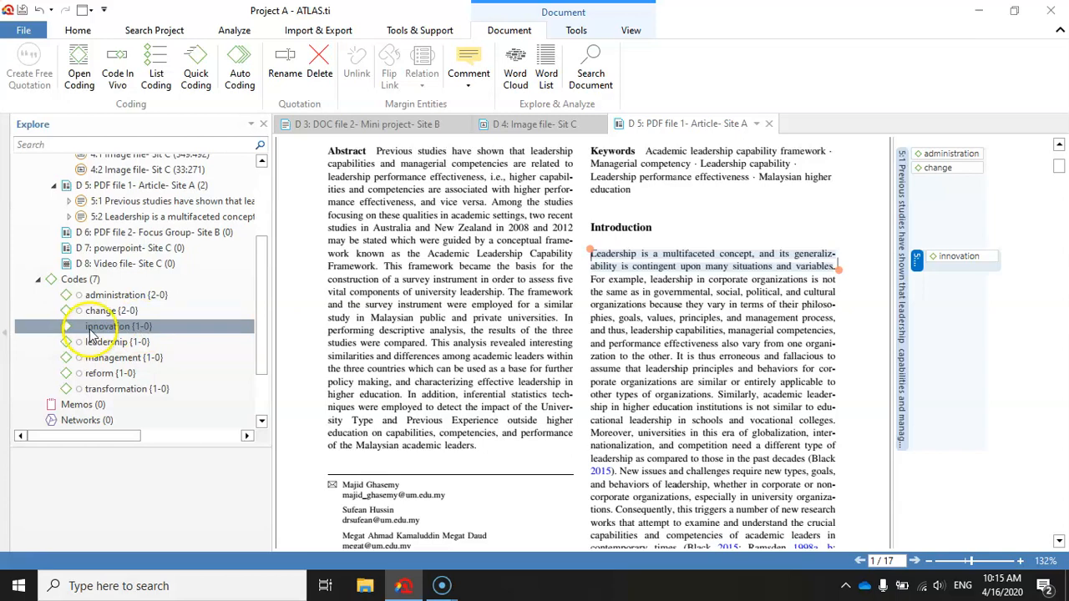
Apply Quick Coding to quotation 4:1 around the word Leadership in the Site C image file, reusing the last applied code innovation
click(538, 125)
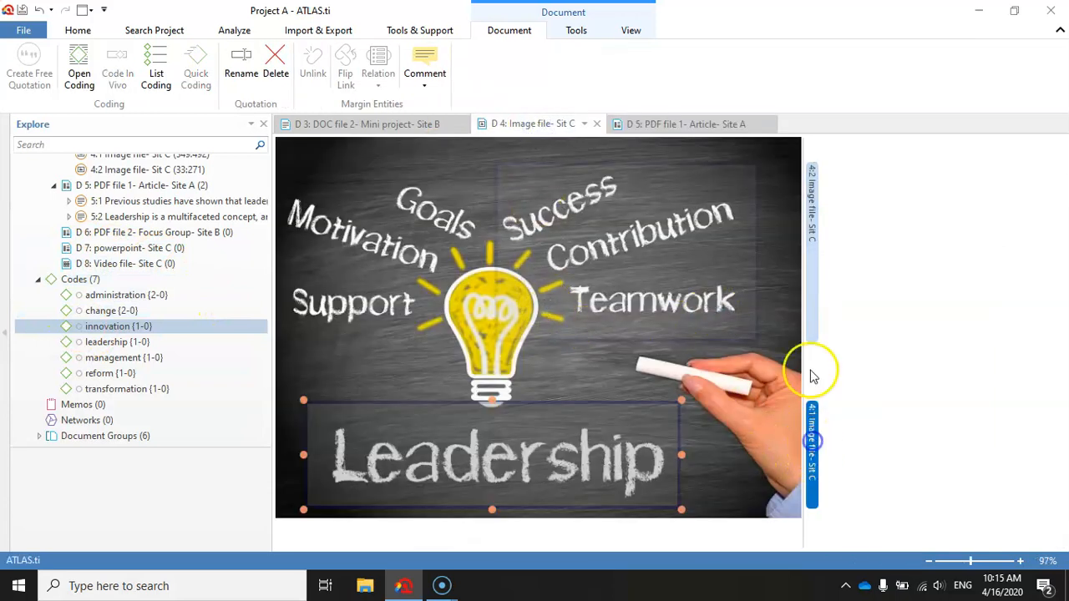
click(808, 286)
click(814, 410)
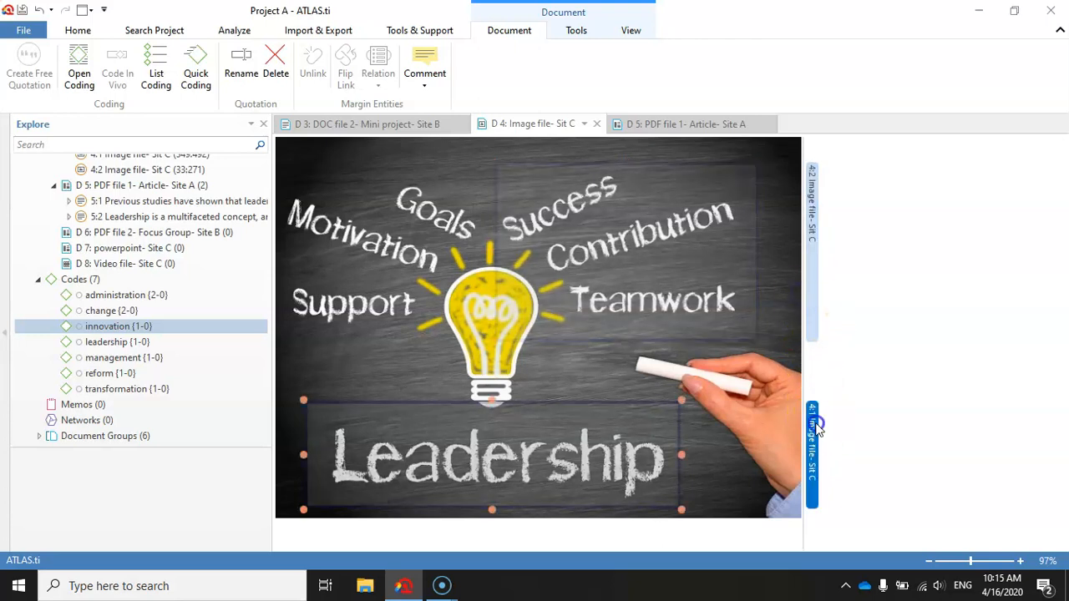
right_click(815, 427)
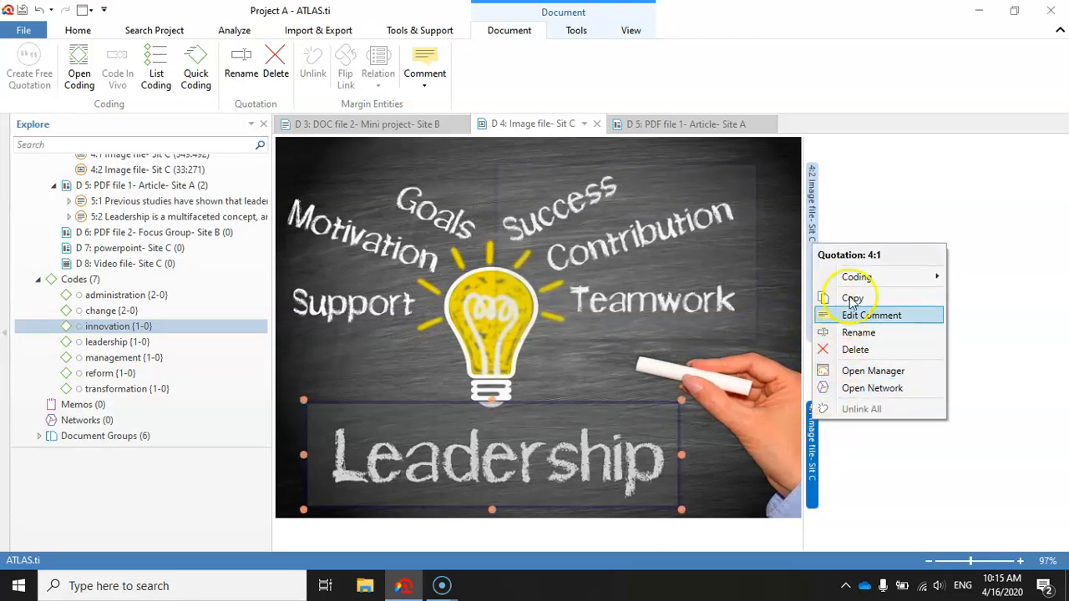
mouse_move(860, 284)
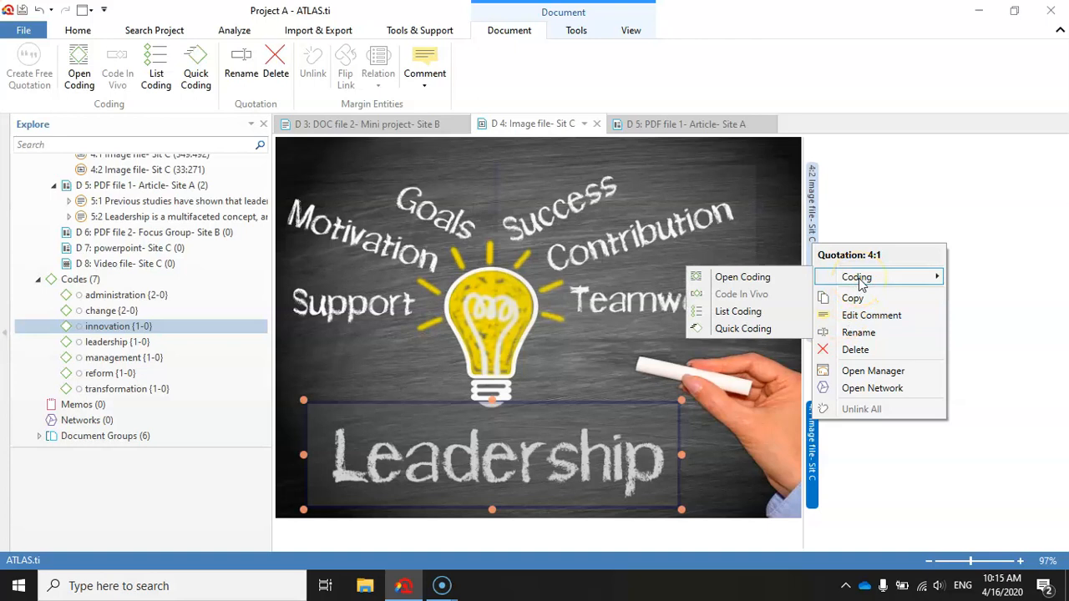
click(663, 124)
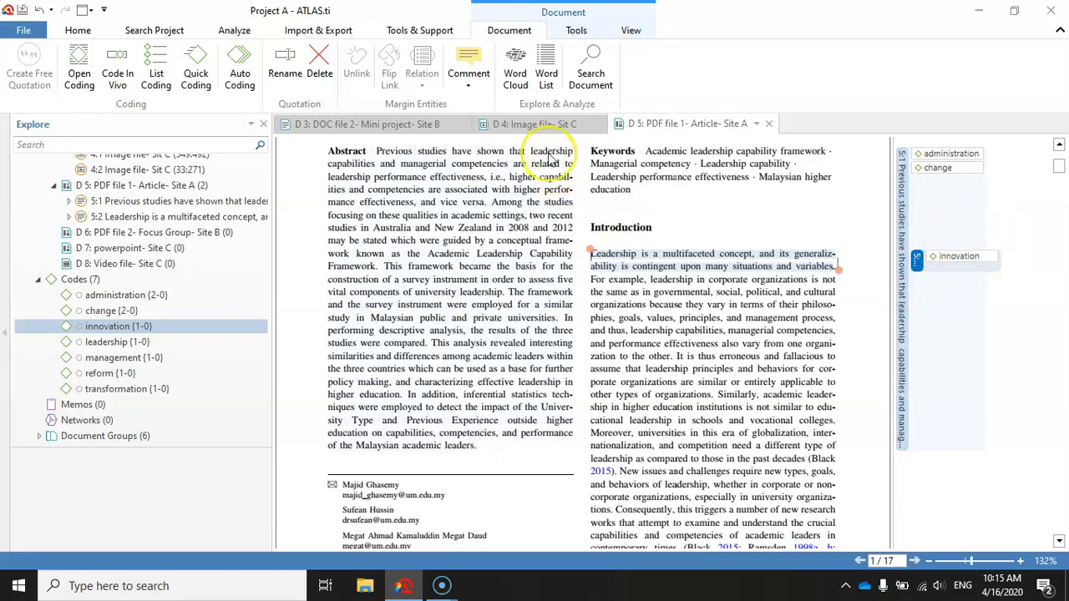
click(547, 123)
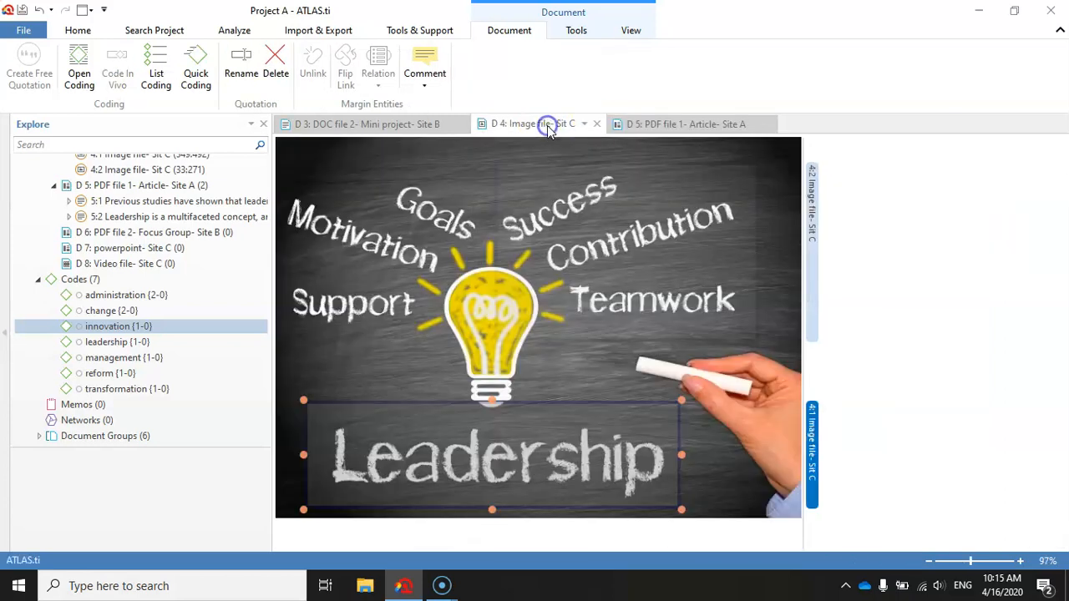
right_click(813, 443)
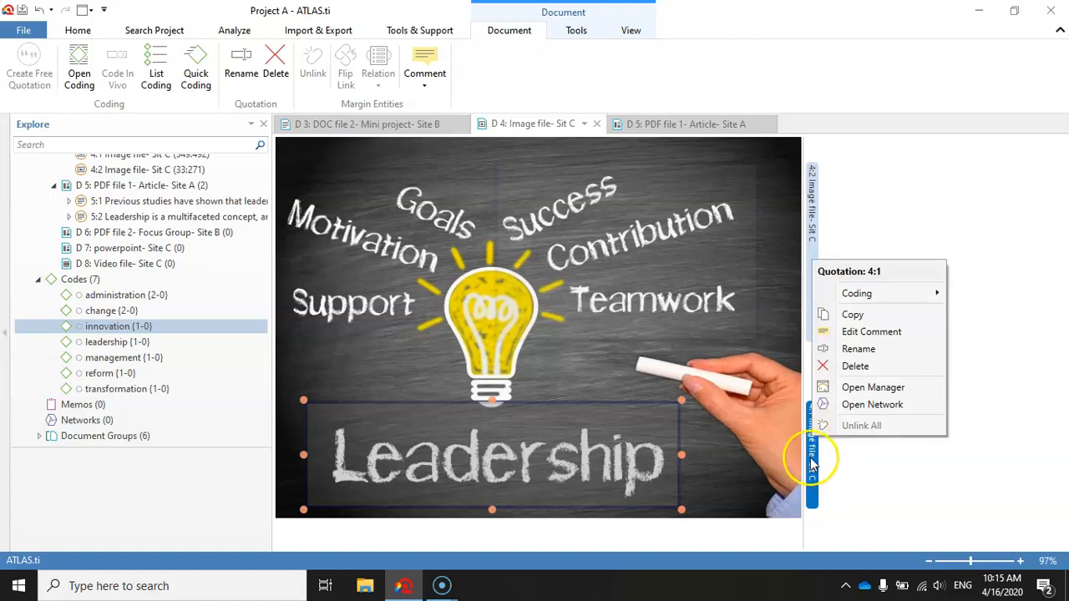
mouse_move(856, 293)
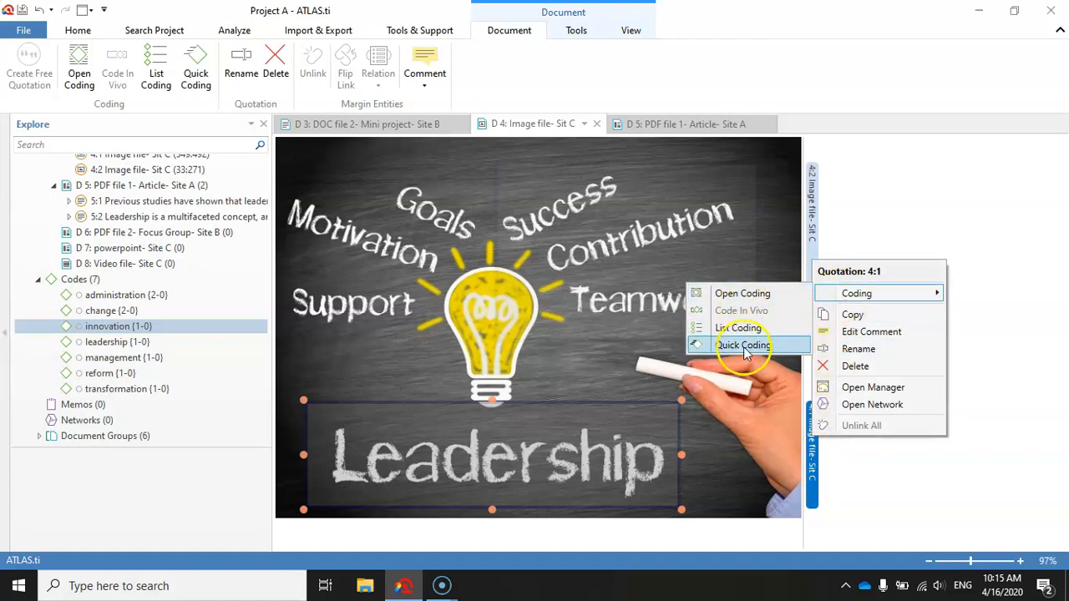
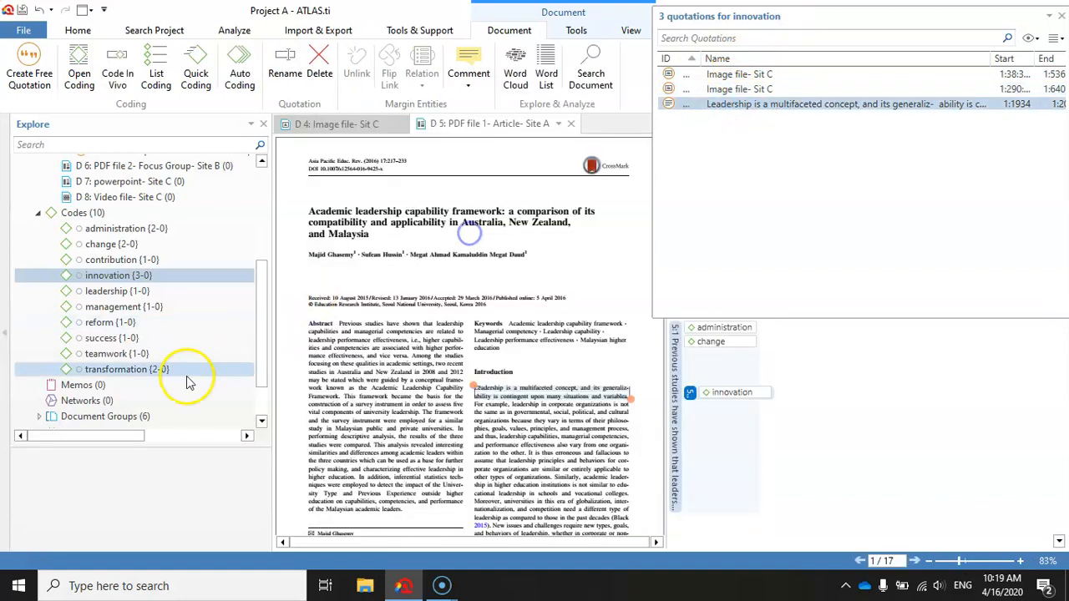
Examine each quotation coded with innovation in the image file and the PDF article, and close the quotation list
double_click(760, 74)
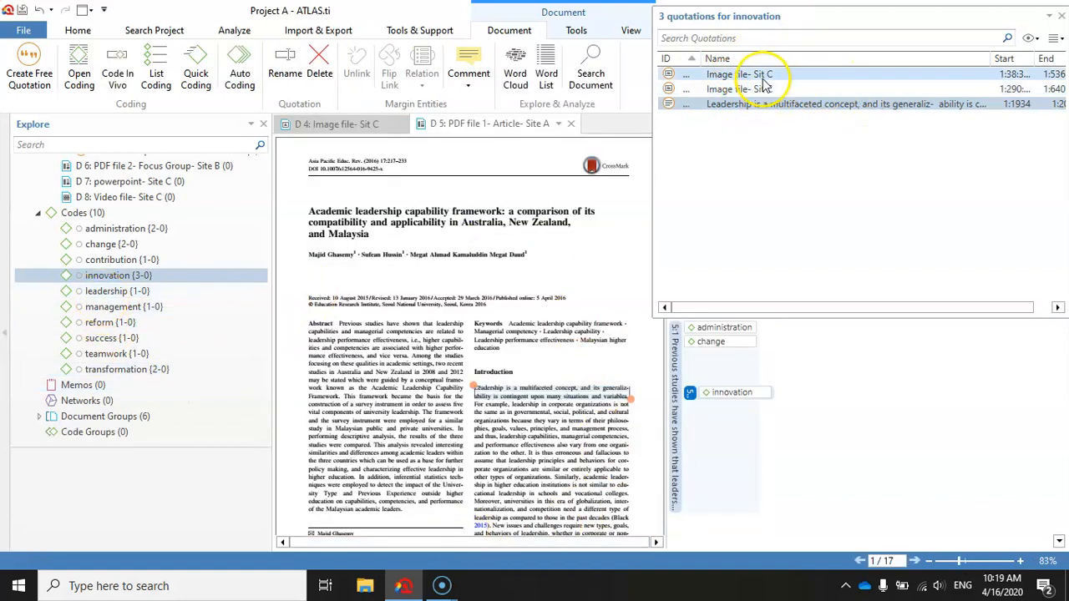
double_click(760, 90)
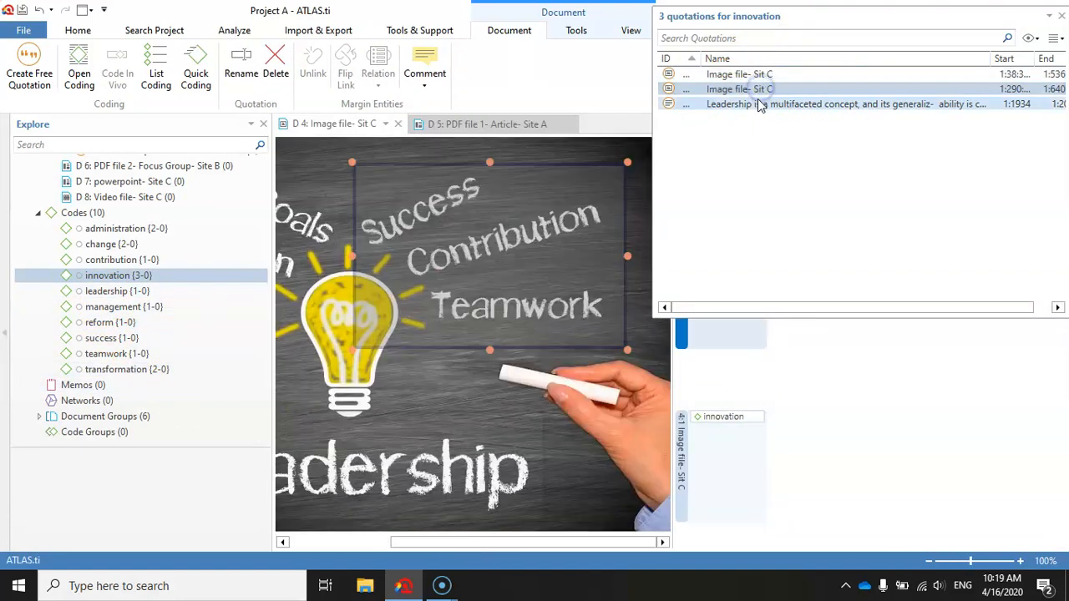
double_click(758, 103)
double_click(759, 89)
double_click(760, 75)
double_click(759, 89)
double_click(758, 104)
double_click(758, 88)
double_click(759, 74)
double_click(760, 89)
double_click(758, 104)
double_click(760, 74)
double_click(760, 90)
double_click(759, 104)
double_click(760, 75)
double_click(760, 89)
double_click(759, 103)
double_click(759, 74)
double_click(760, 89)
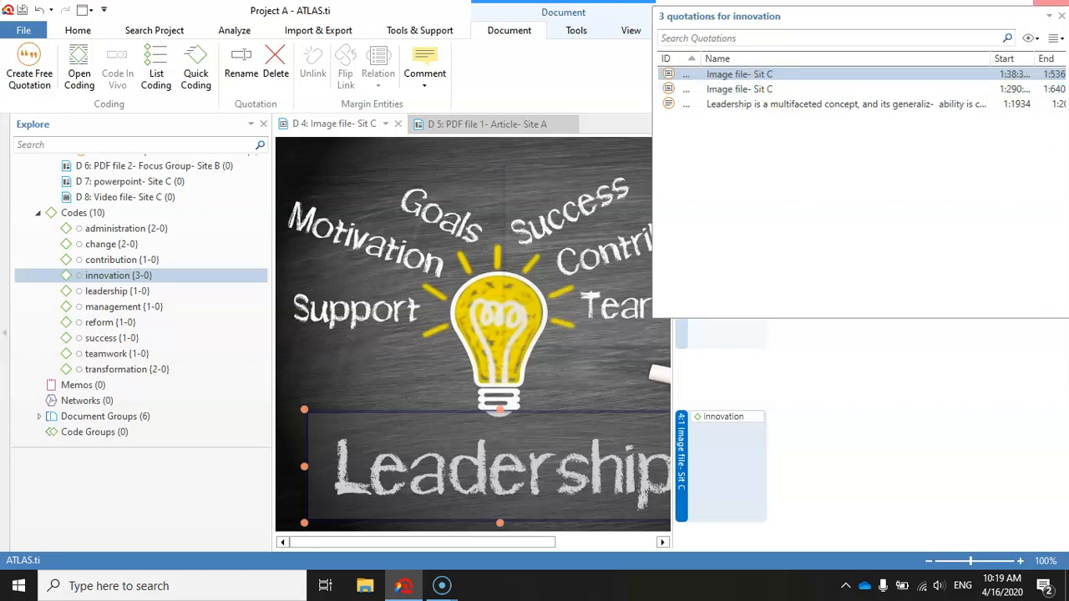
drag(958, 21, 898, 37)
click(1002, 32)
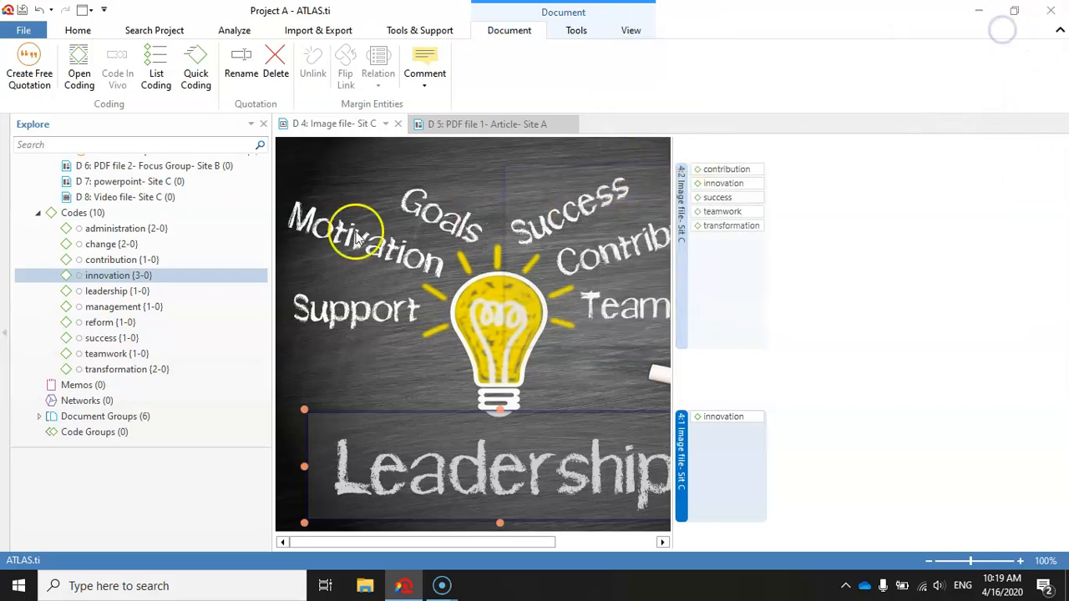
List the quotations for the leadership code and view its coded passage in the Mini project document
double_click(107, 293)
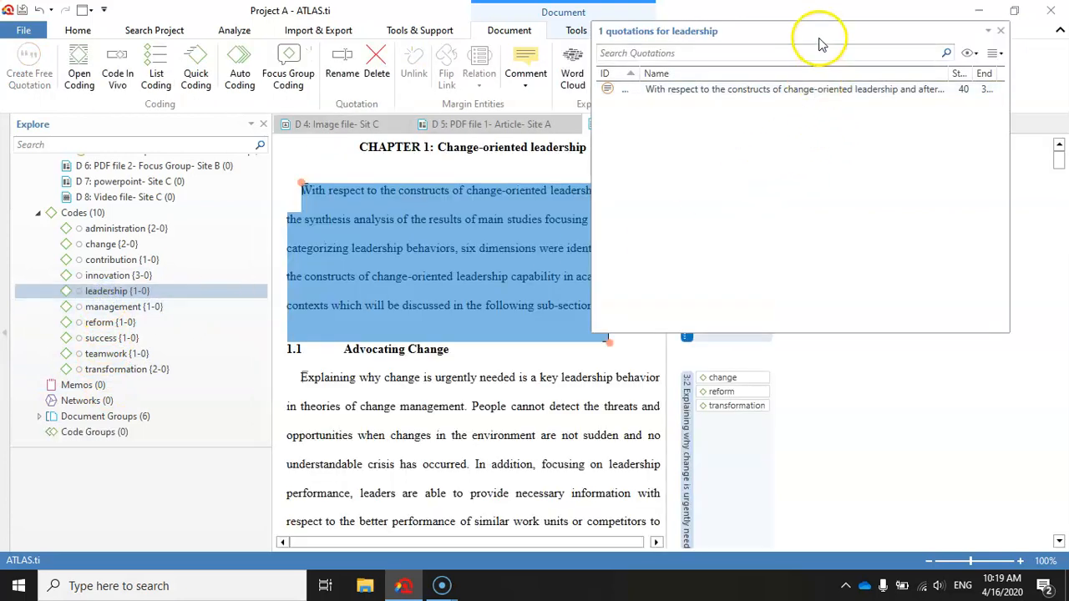
click(832, 90)
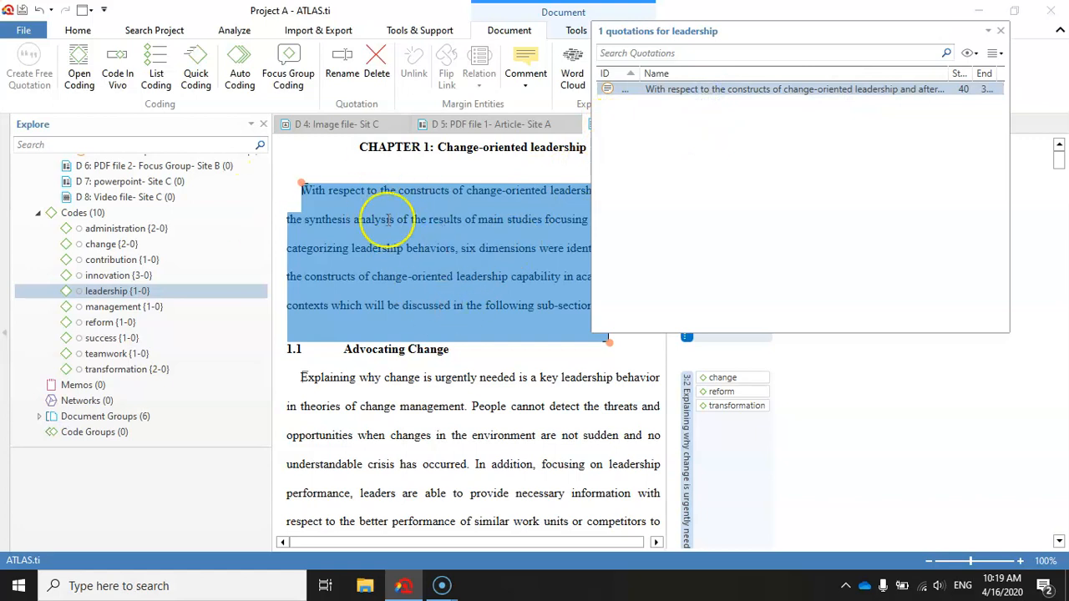
drag(733, 29, 831, 71)
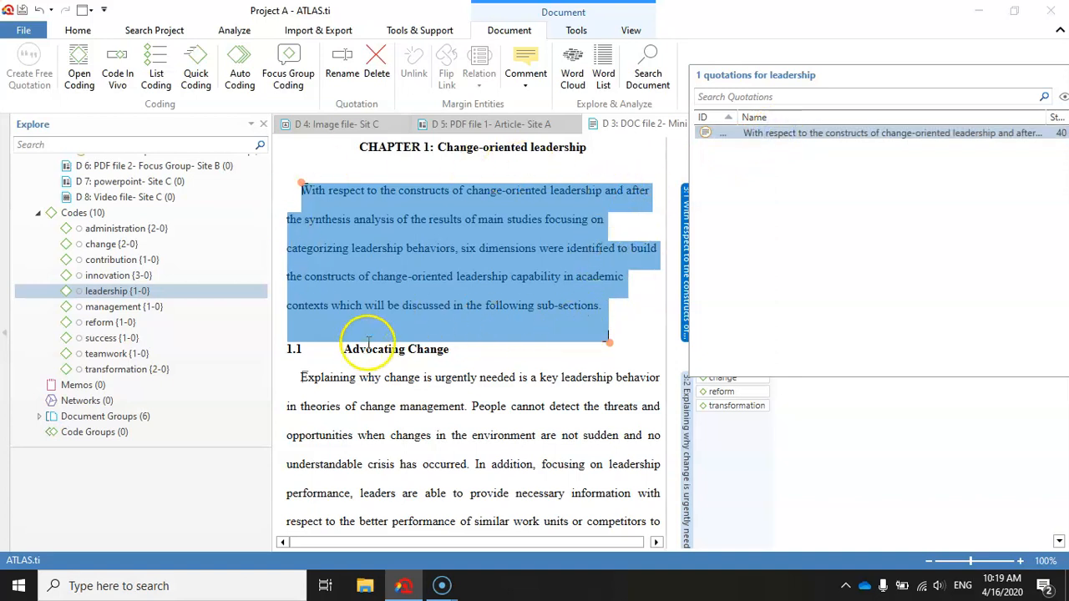
Compare the quotations coded with transformation in their source documents, and close the quotation list and the Mini project document
click(121, 373)
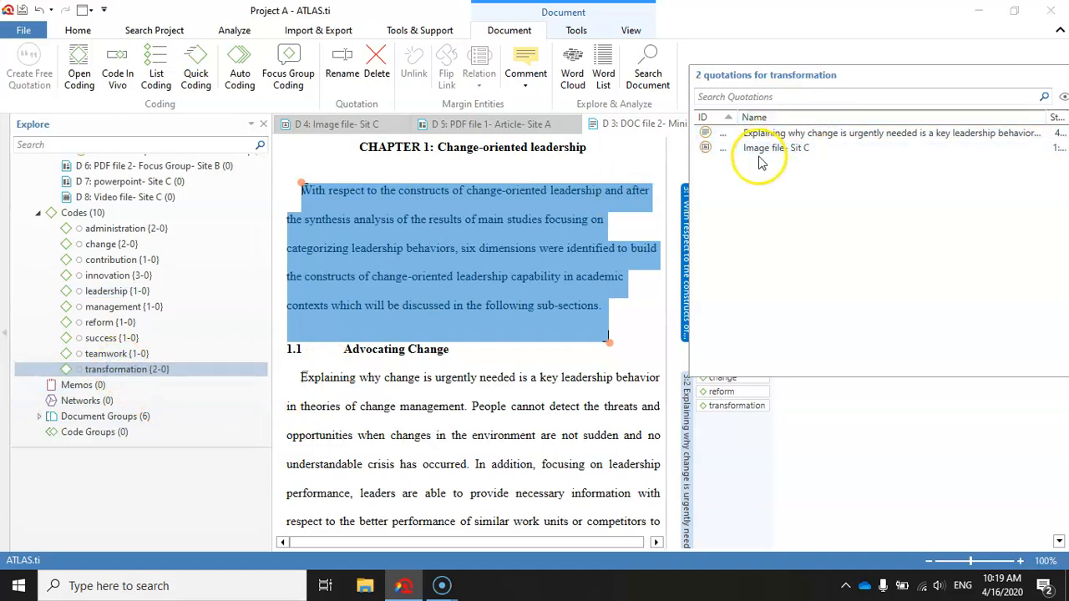
click(762, 148)
click(770, 135)
click(766, 147)
click(768, 135)
click(769, 149)
click(770, 134)
click(768, 149)
click(768, 134)
click(770, 149)
click(769, 135)
click(768, 148)
click(769, 135)
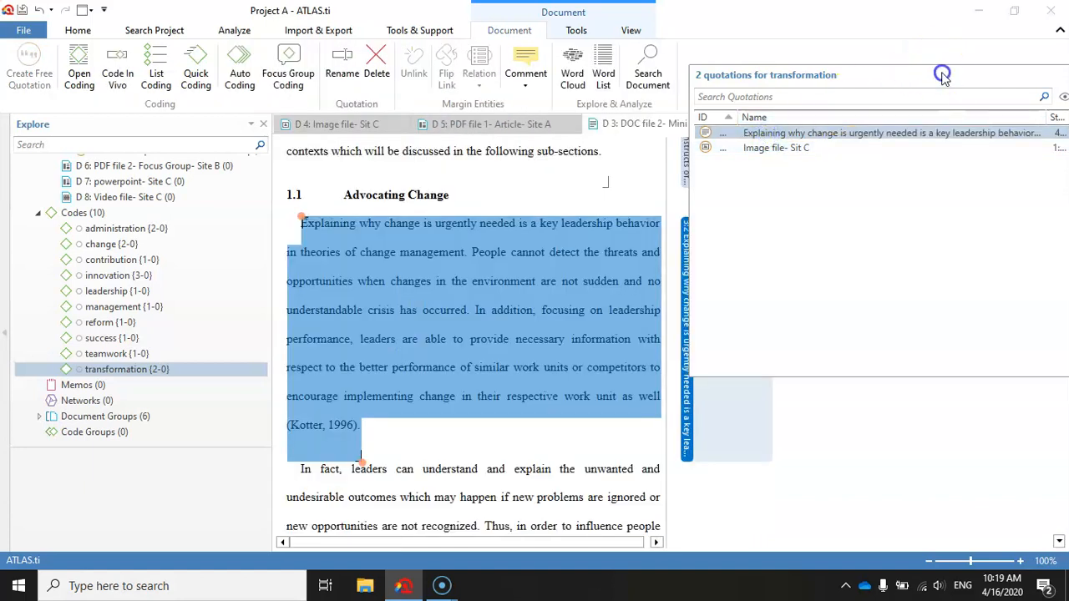
drag(941, 74, 714, 77)
click(873, 77)
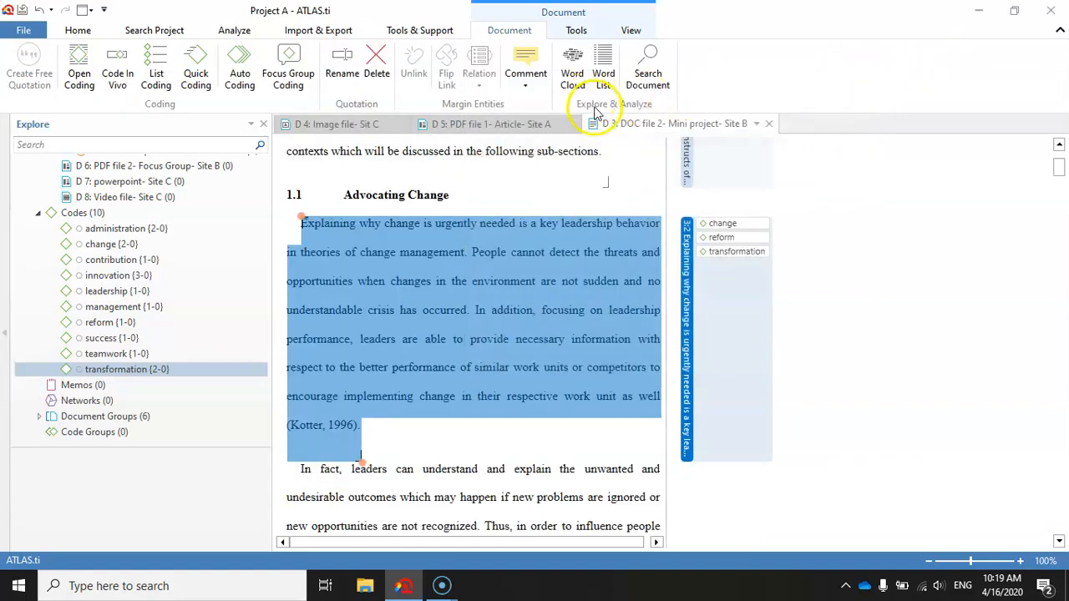
click(770, 124)
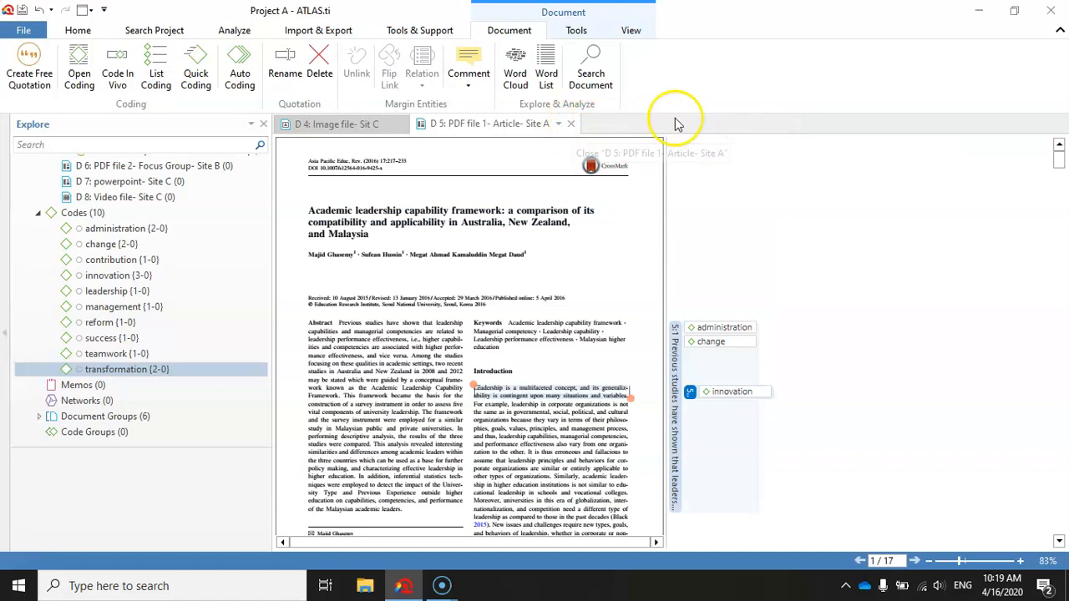
click(794, 120)
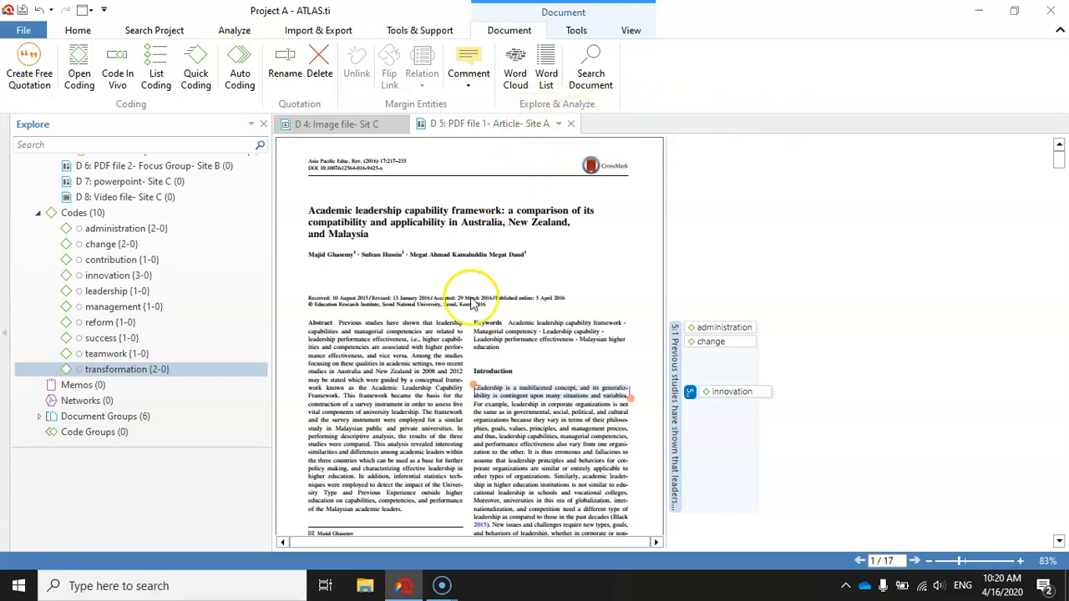
Apply In Vivo Coding to the heading "Theoretical foundations" on page 2 of the PDF article
scroll(491, 427, down, 5)
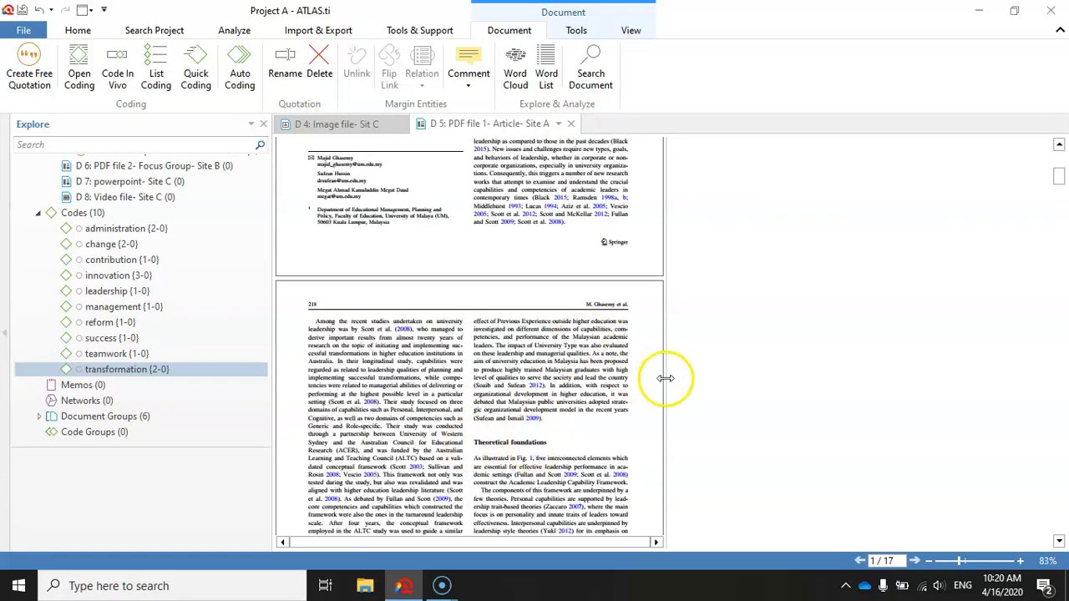
scroll(816, 378, up, 3)
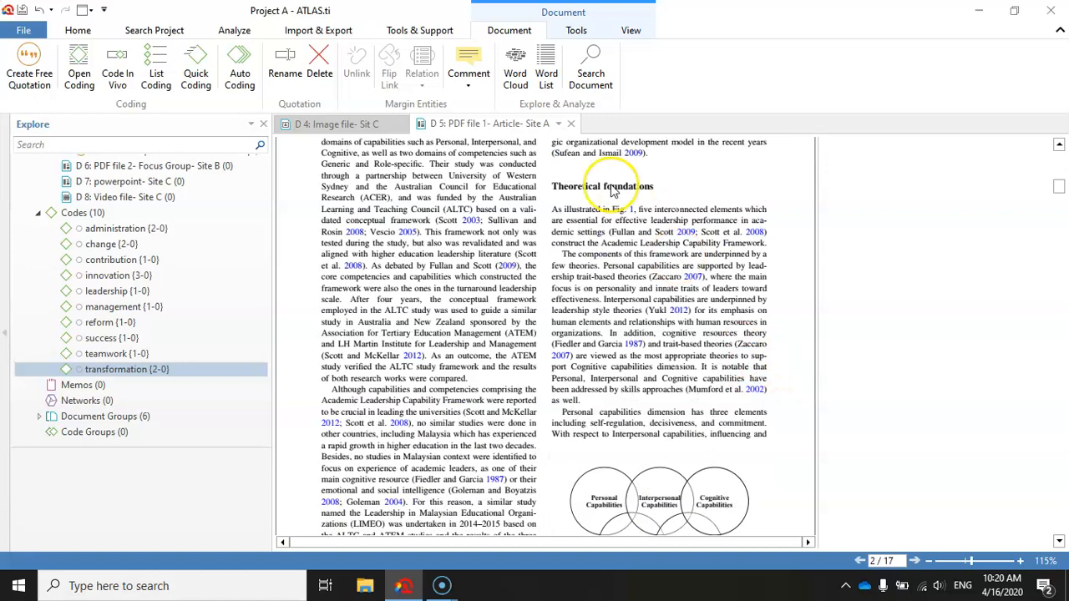
drag(555, 194, 658, 194)
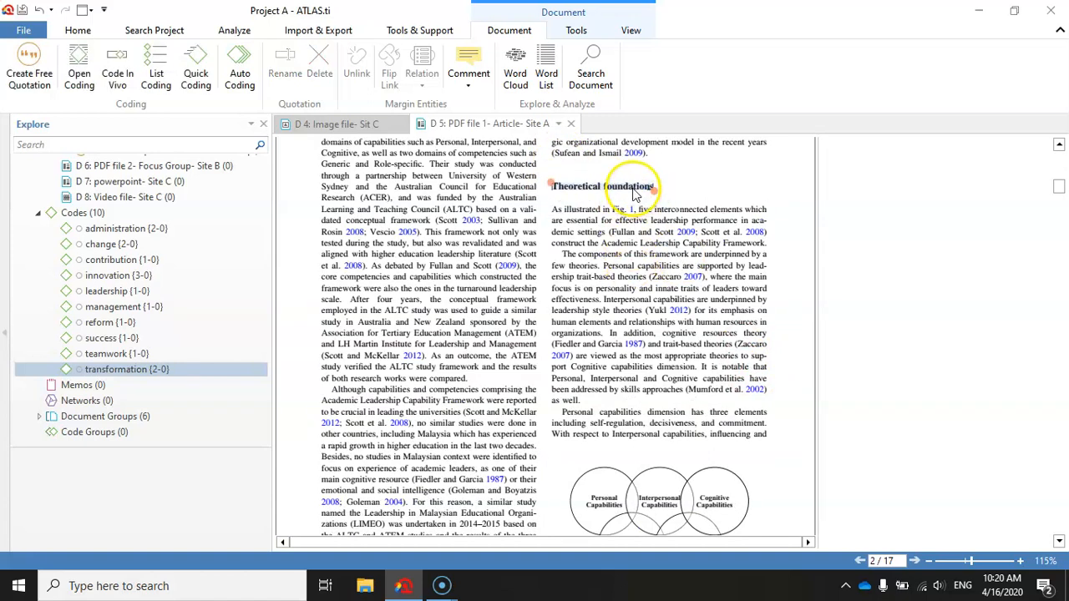
right_click(634, 194)
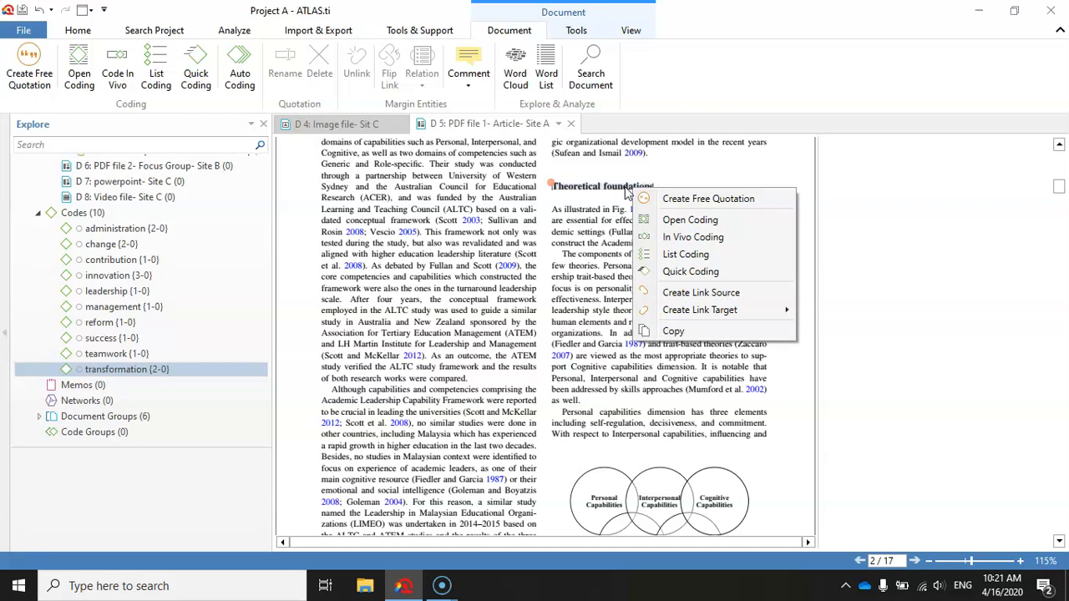
click(682, 238)
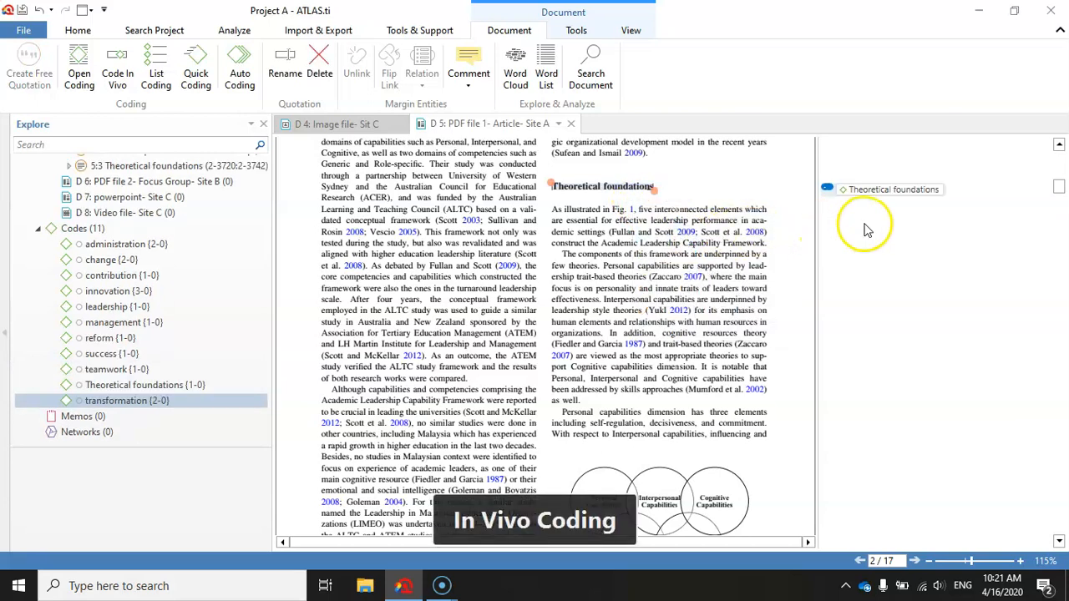
click(589, 206)
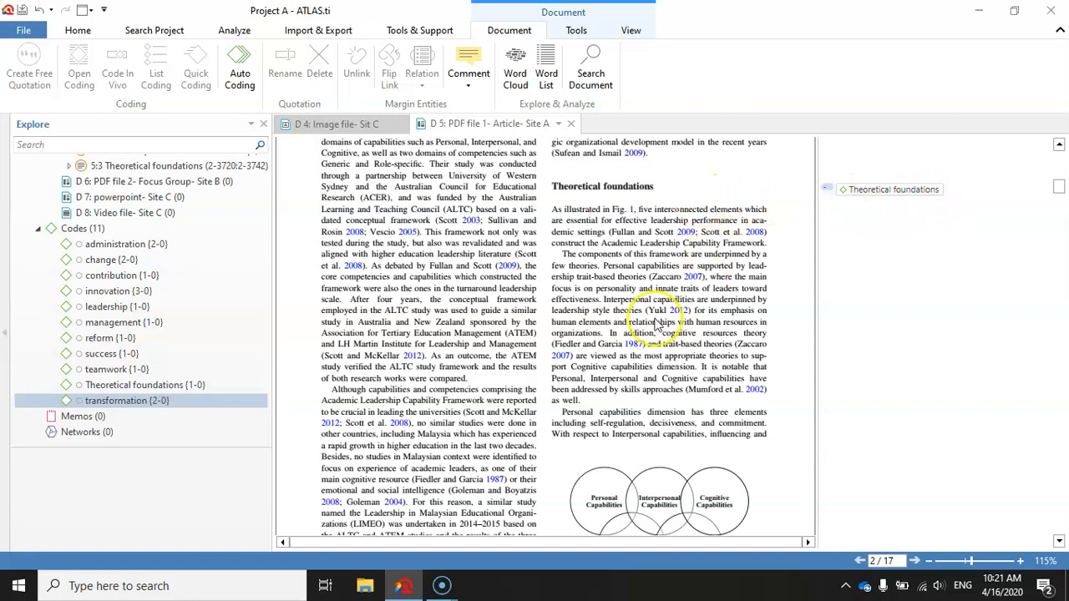
Apply In Vivo Coding to the heading "Research methodology" on page 3 of the PDF article and select its code in the margin
scroll(654, 334, down, 5)
scroll(653, 334, down, 5)
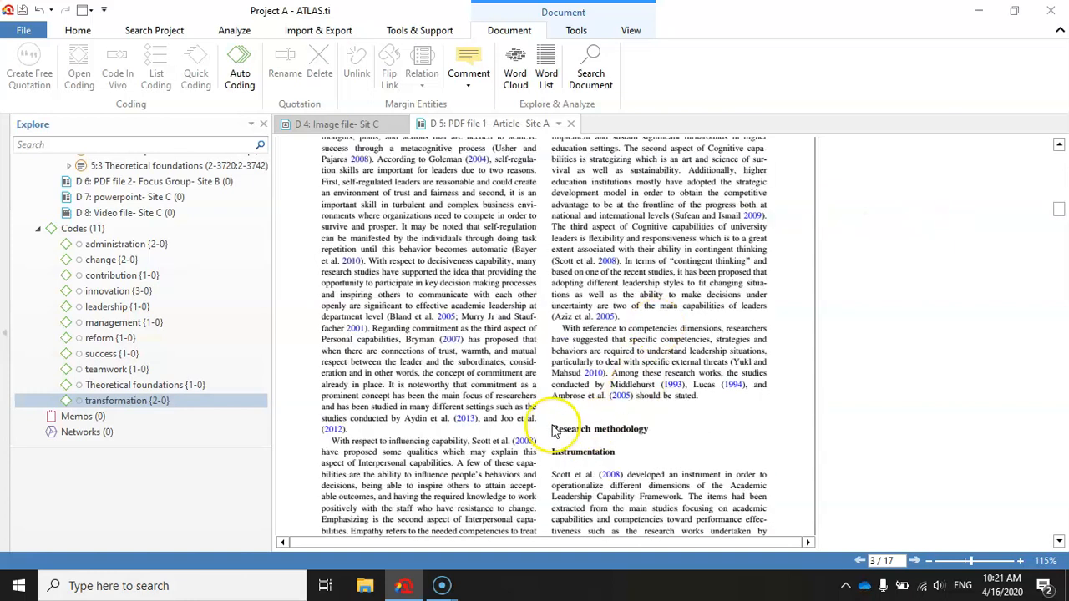
drag(552, 428, 648, 429)
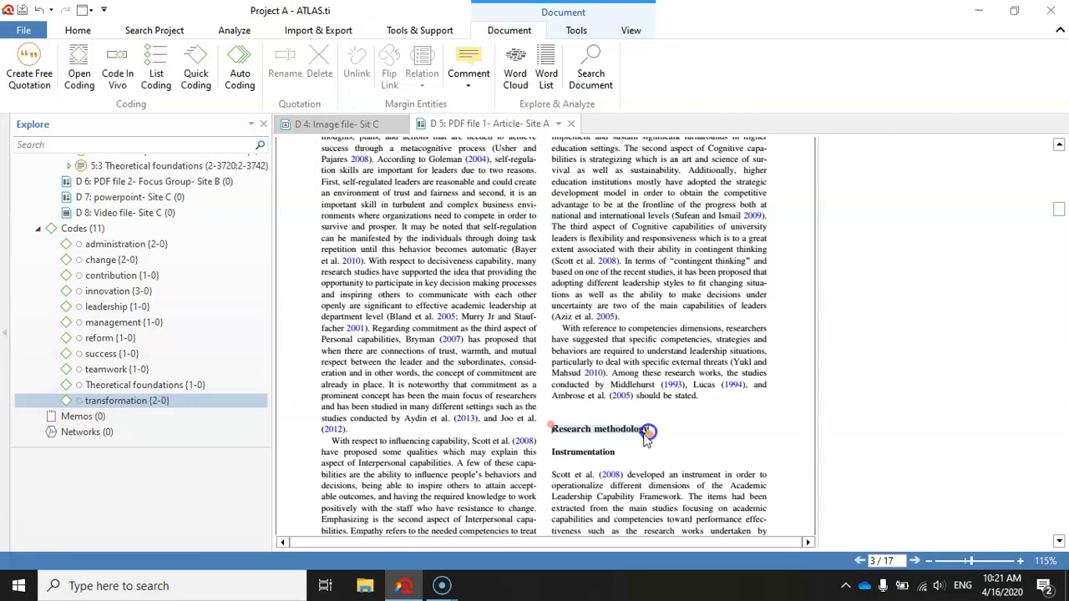
right_click(643, 429)
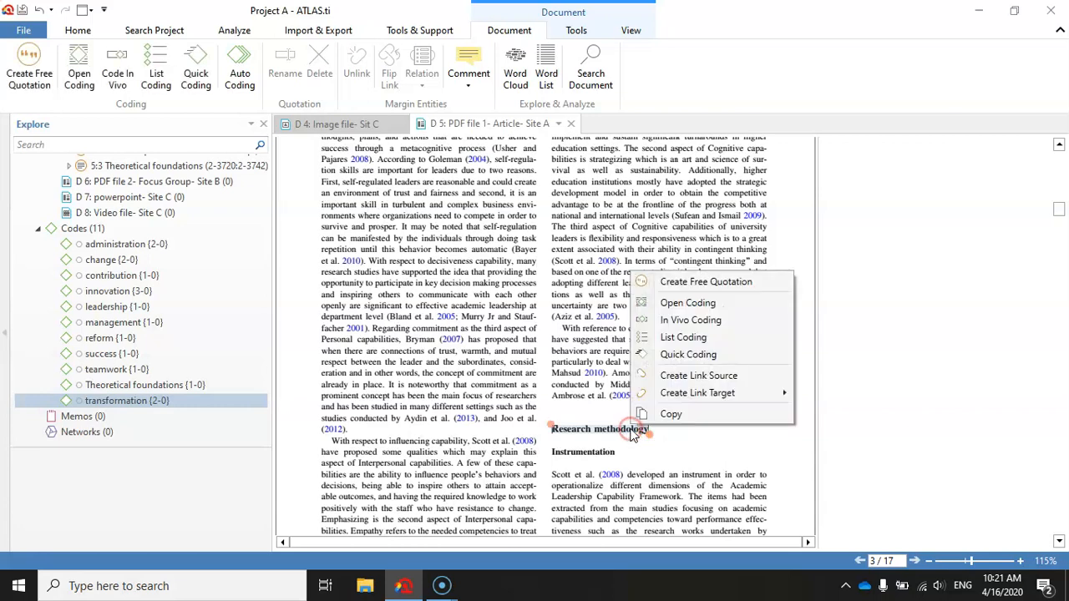
click(691, 321)
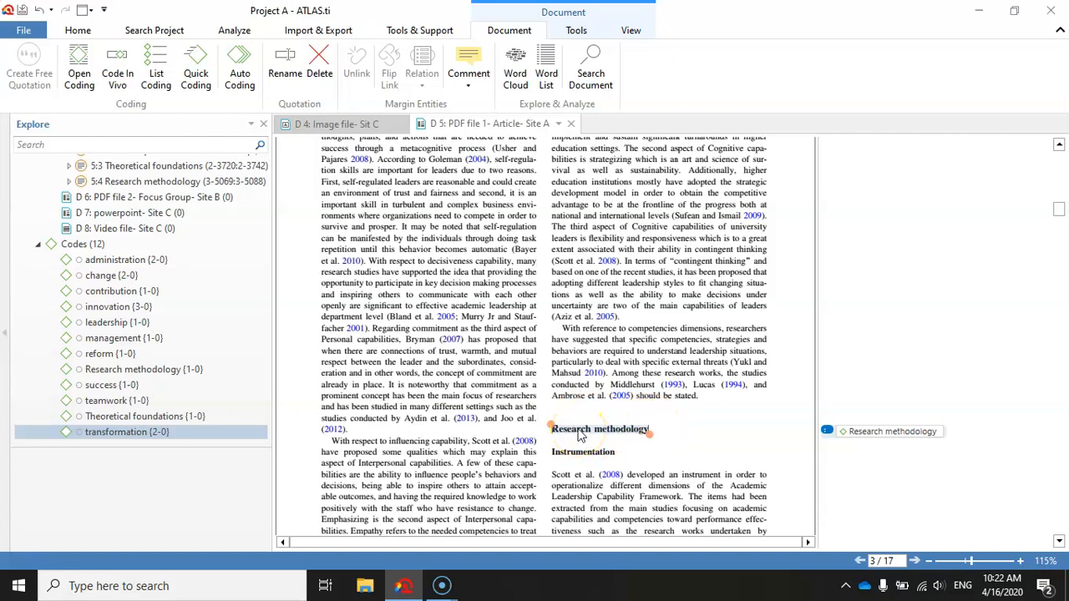
click(877, 434)
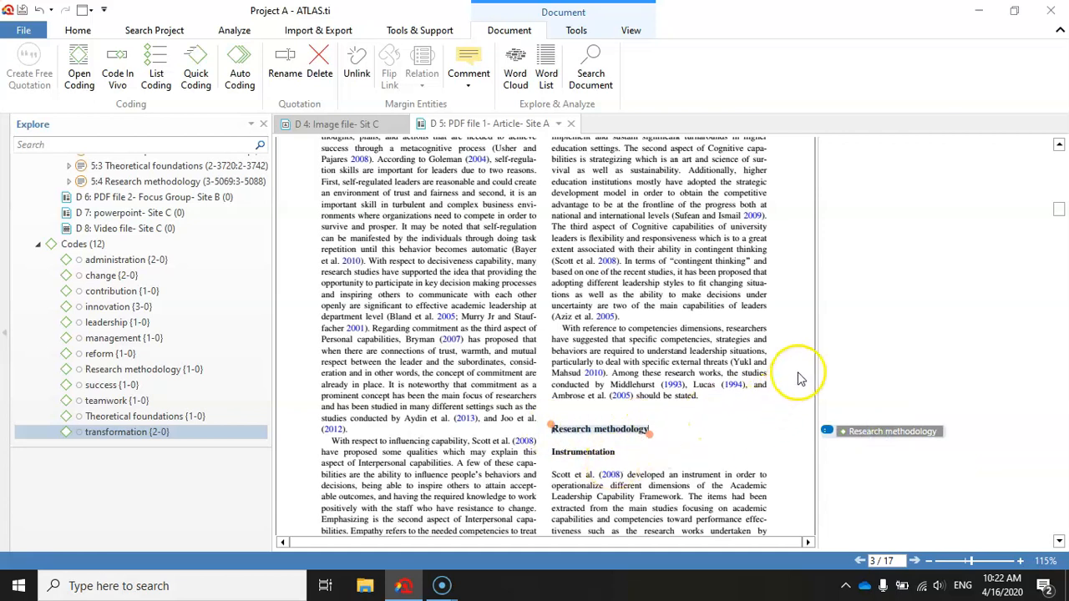
Apply Quick Coding to the heading "Instrumentation" on page 3, using the Research methodology code
scroll(798, 378, down, 2)
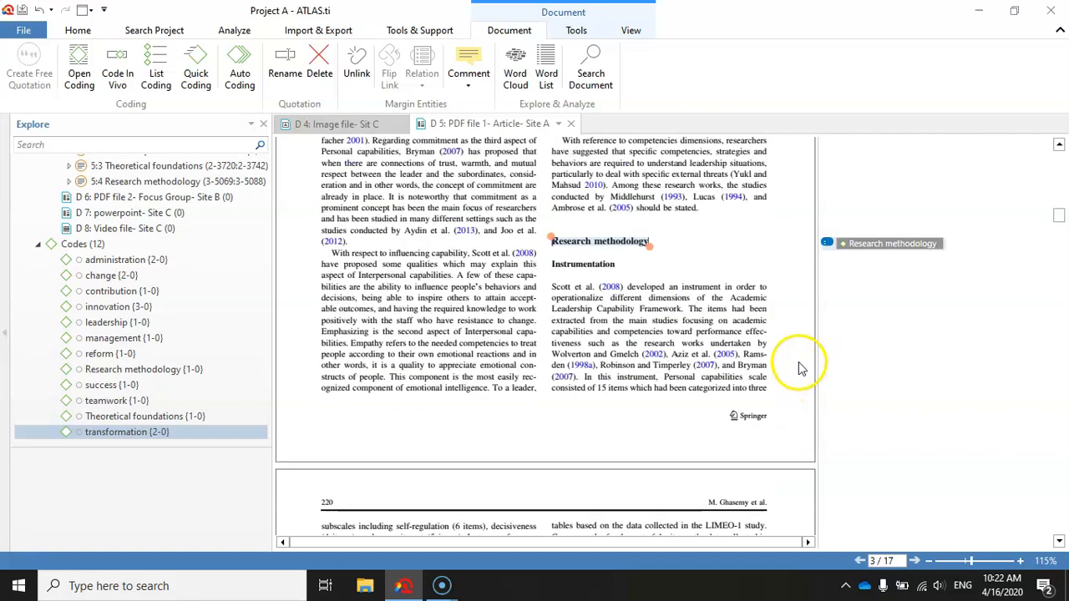
click(570, 261)
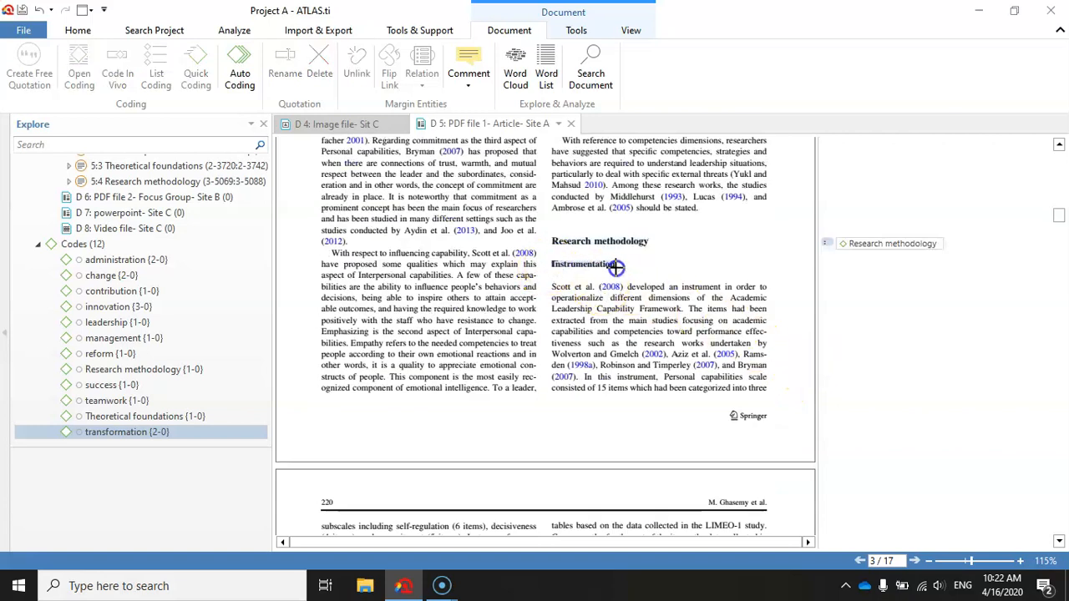
drag(551, 264, 616, 265)
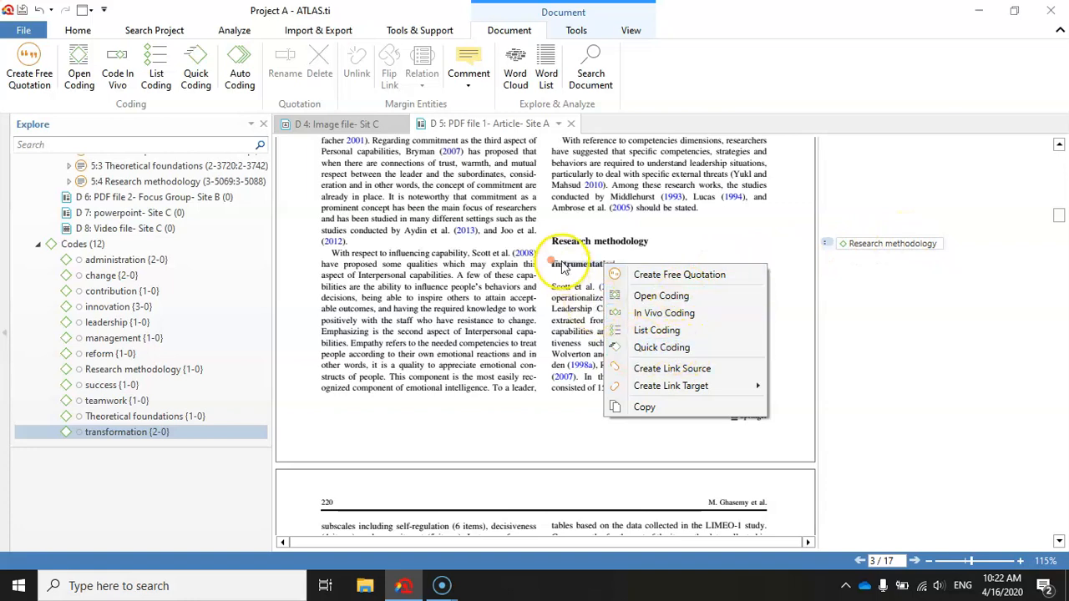
click(658, 353)
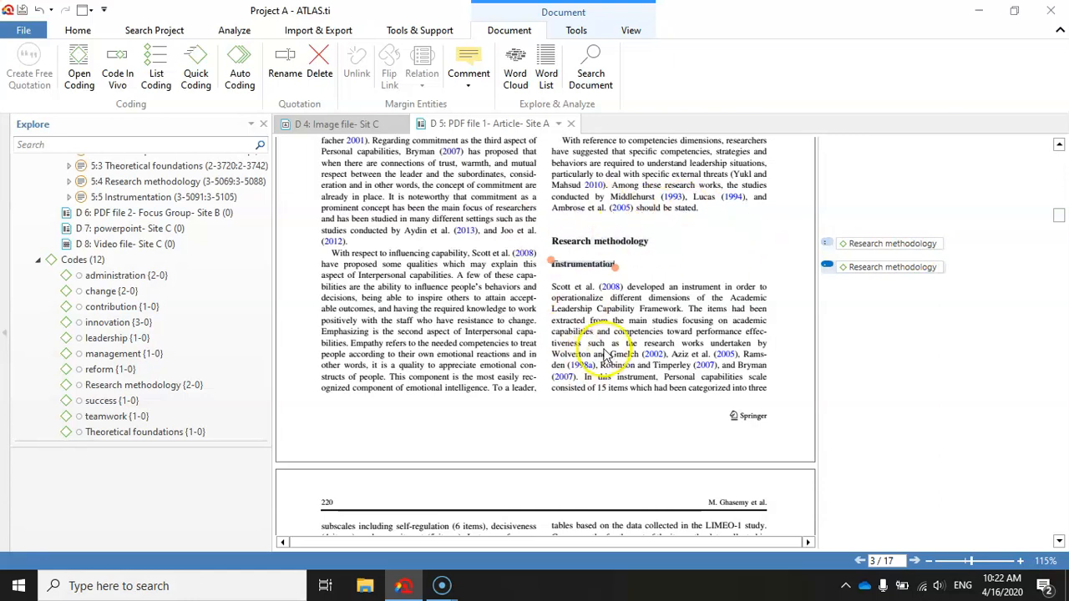
Look back through the article and review the codes in the project's code list, from administration to contribution
scroll(697, 321, up, 10)
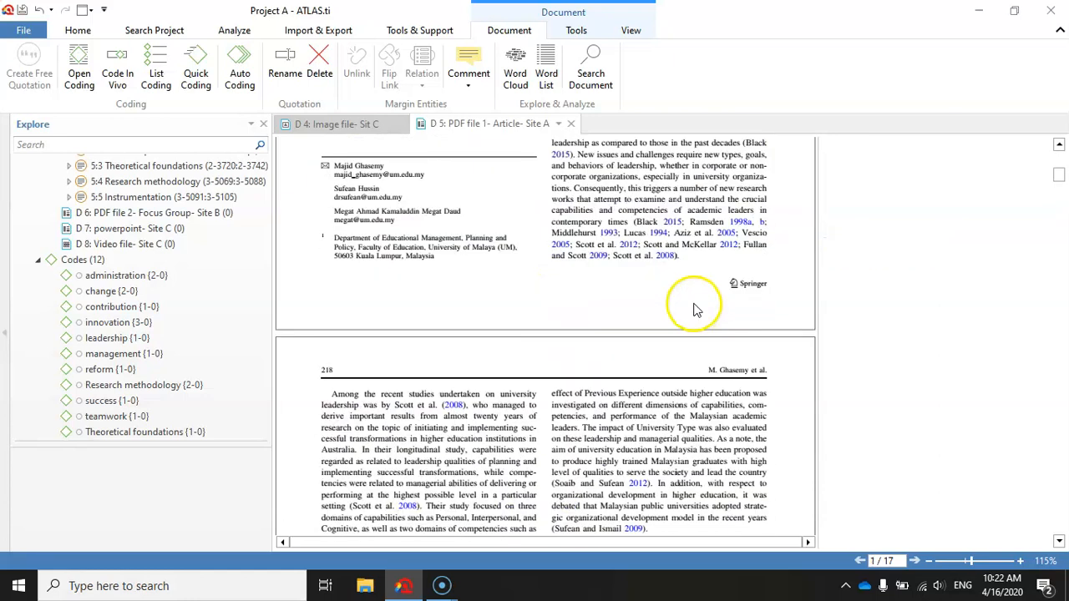
scroll(693, 309, down, 5)
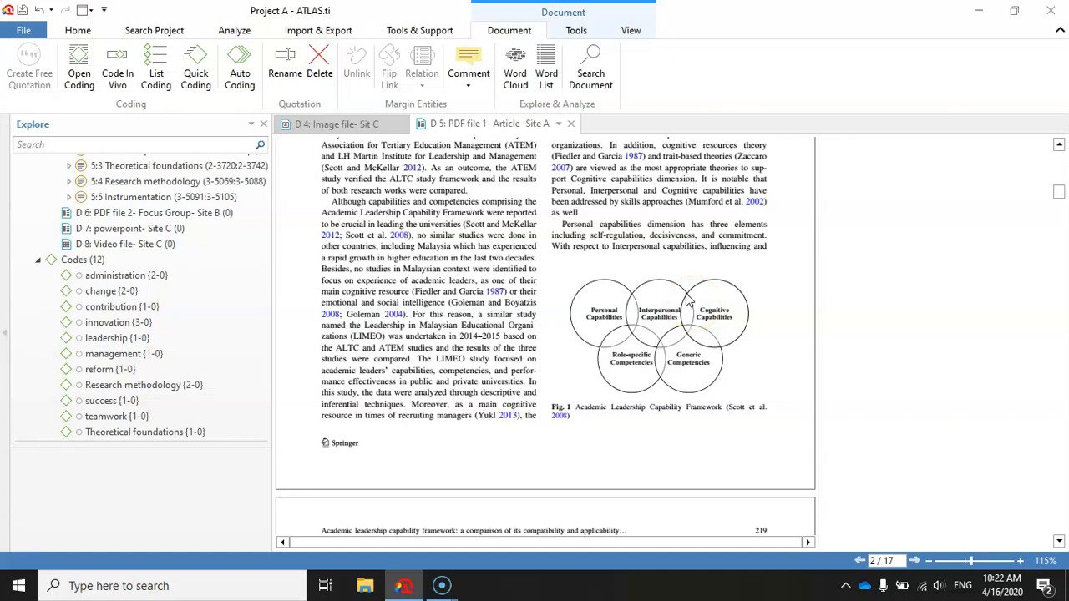
click(53, 265)
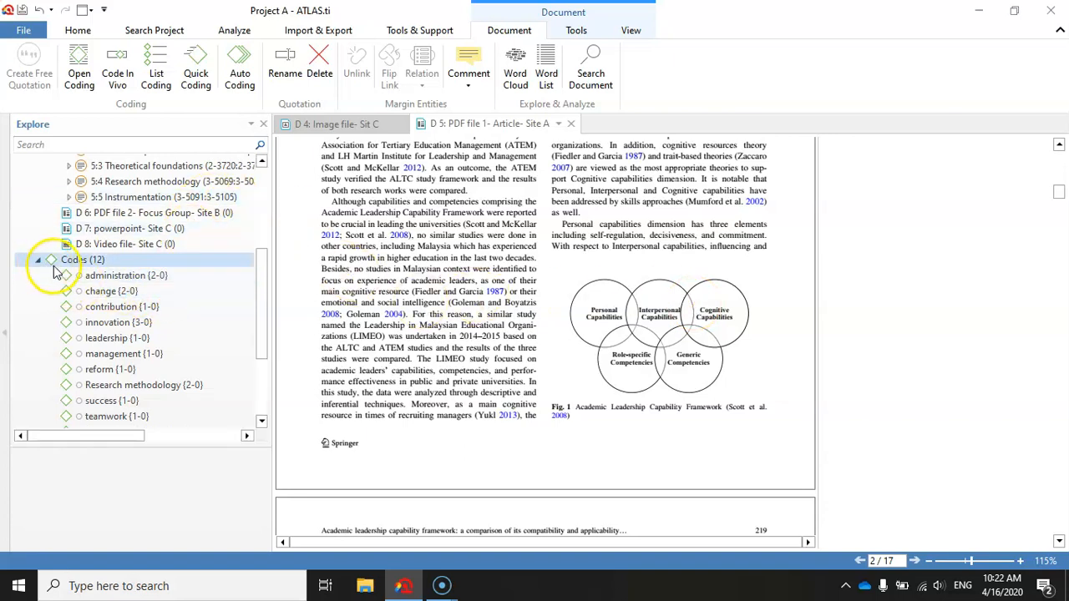
drag(262, 280, 256, 299)
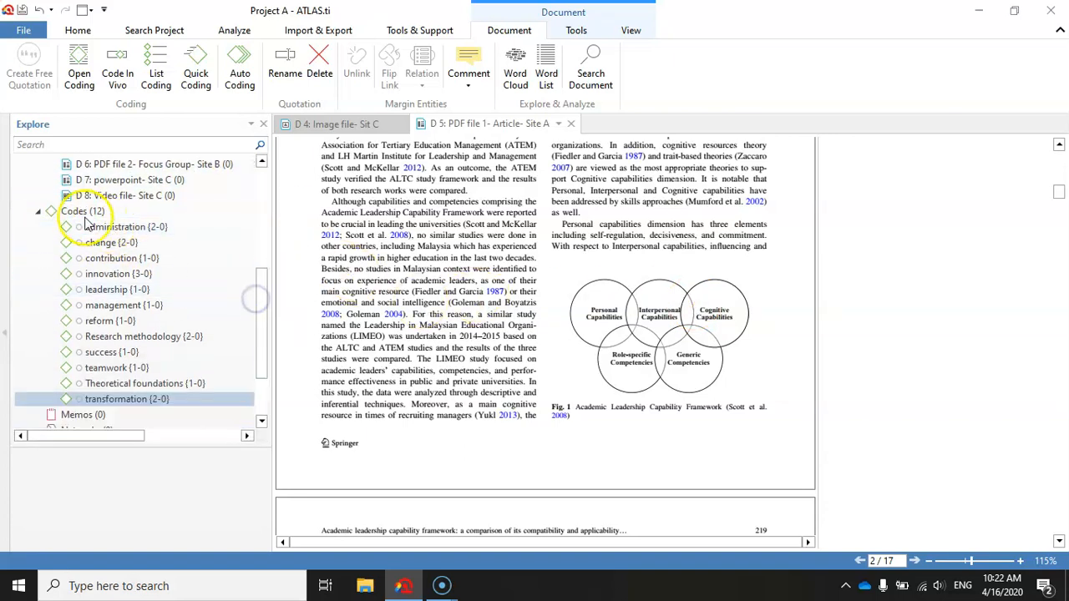
click(90, 228)
click(94, 243)
click(96, 258)
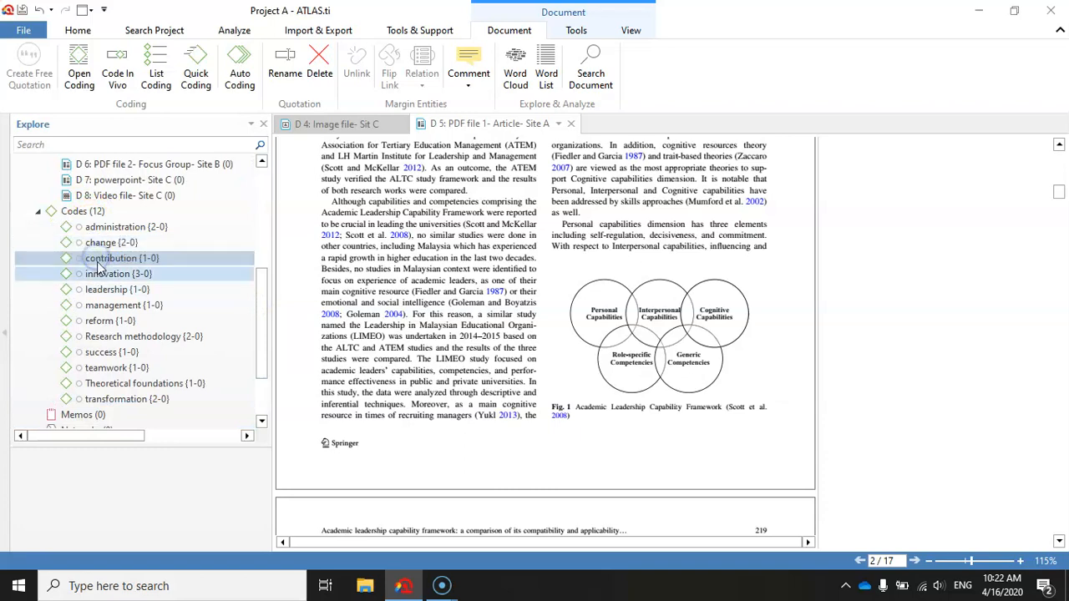
click(101, 227)
click(101, 243)
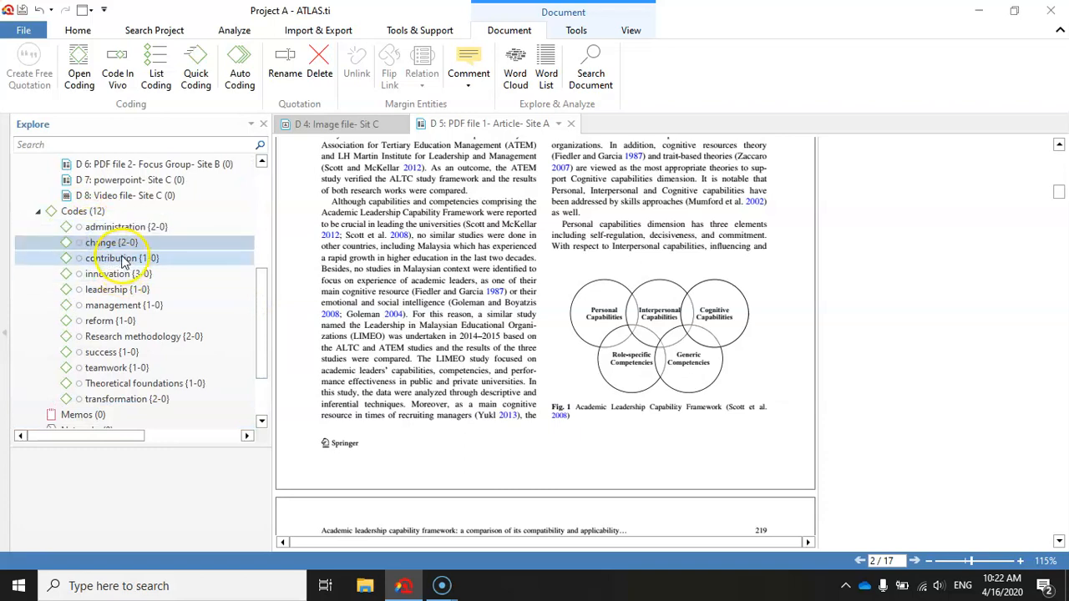
click(121, 259)
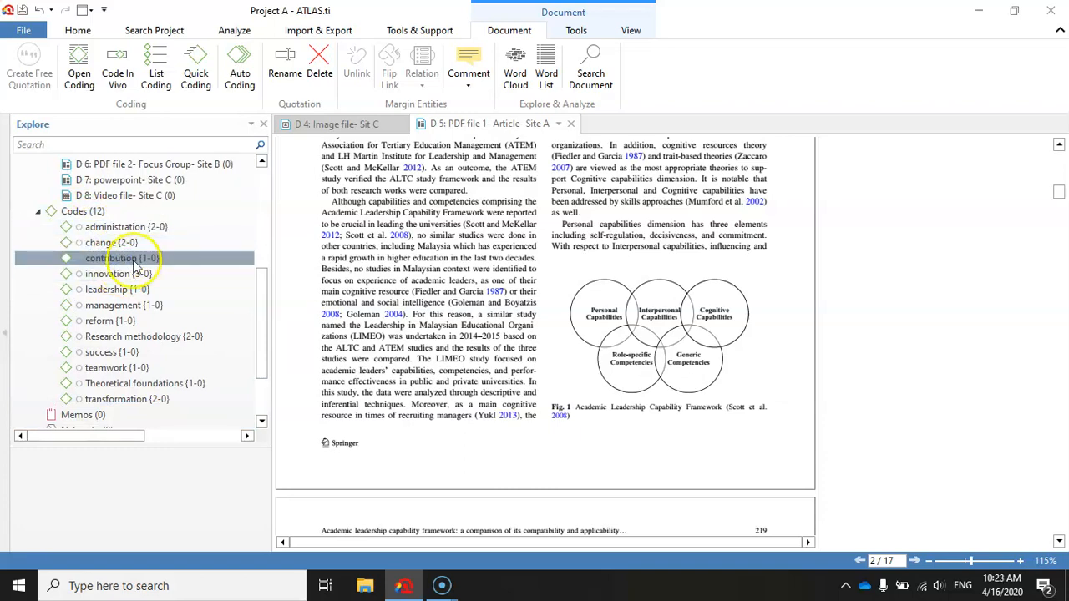
List the quotations for the contribution code, view the coded area in the image file, and close the list
double_click(110, 260)
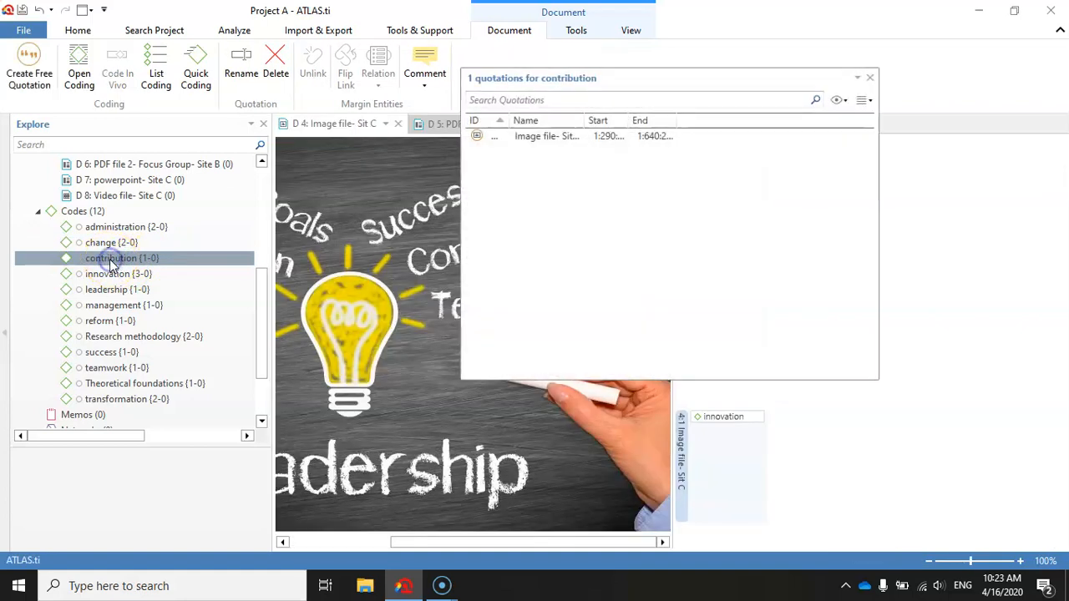
drag(790, 79, 800, 185)
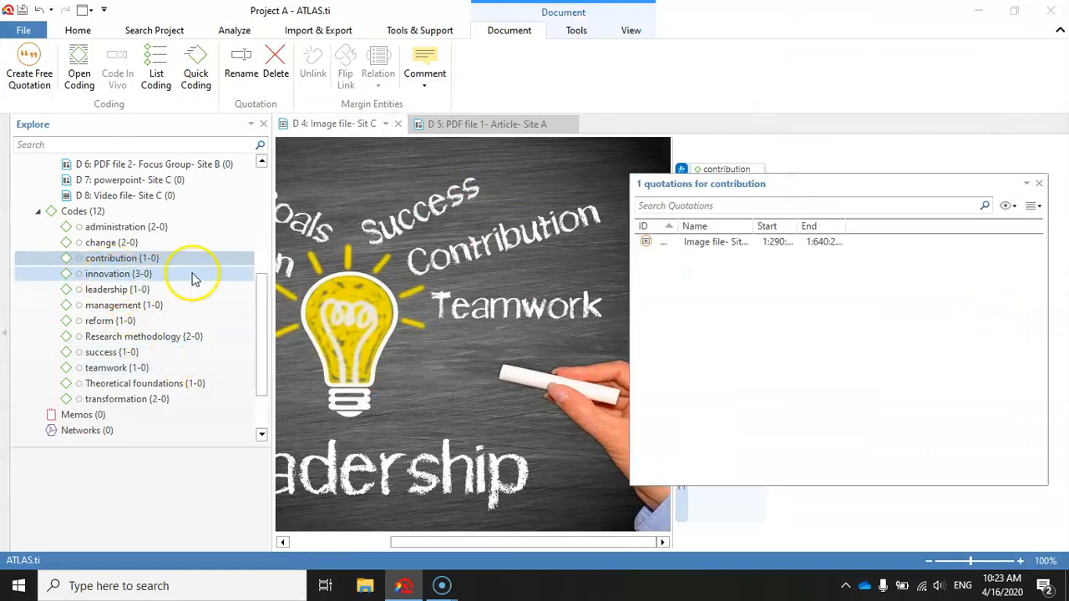
click(1038, 183)
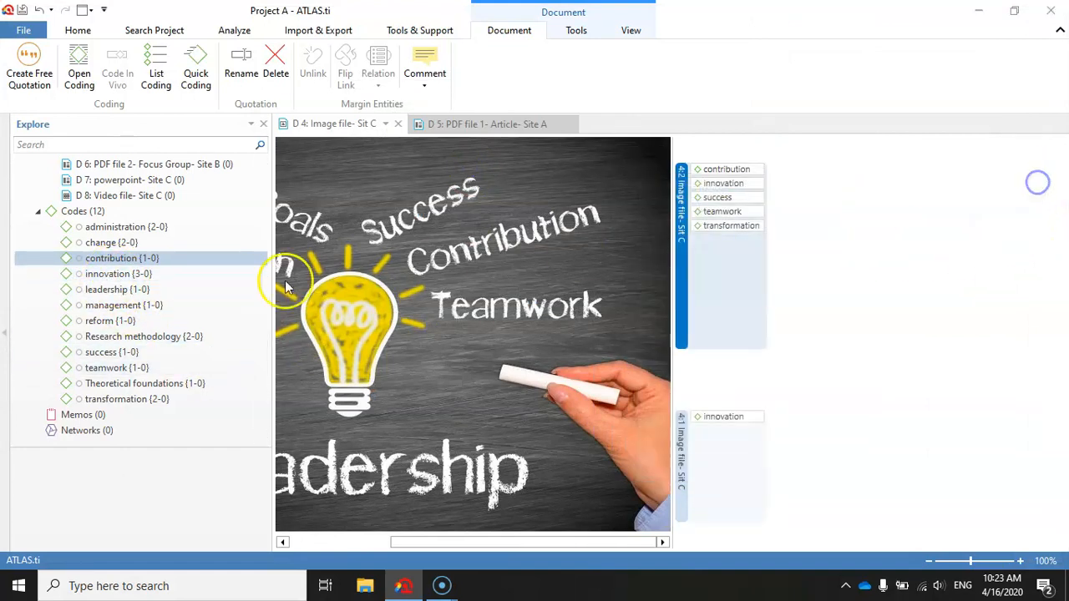
List the quotations for the innovation code, compare each one in the image file and the PDF article, and close the list
double_click(113, 275)
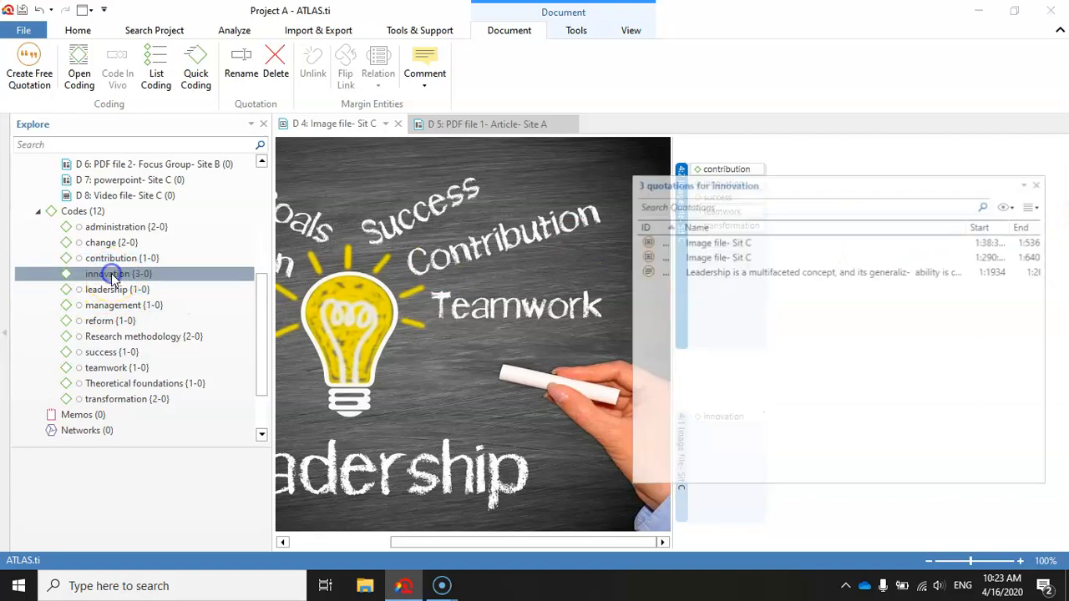
click(742, 269)
click(737, 256)
click(735, 243)
click(736, 257)
click(734, 271)
click(735, 256)
click(735, 242)
click(734, 256)
click(733, 271)
click(727, 242)
click(724, 257)
click(731, 269)
click(729, 242)
click(729, 256)
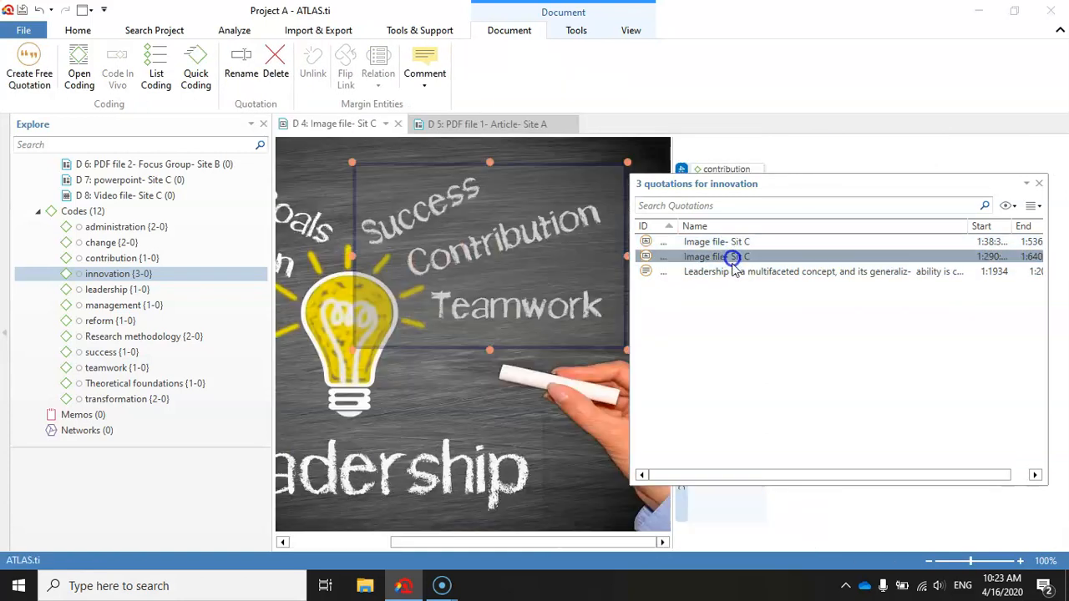
click(731, 271)
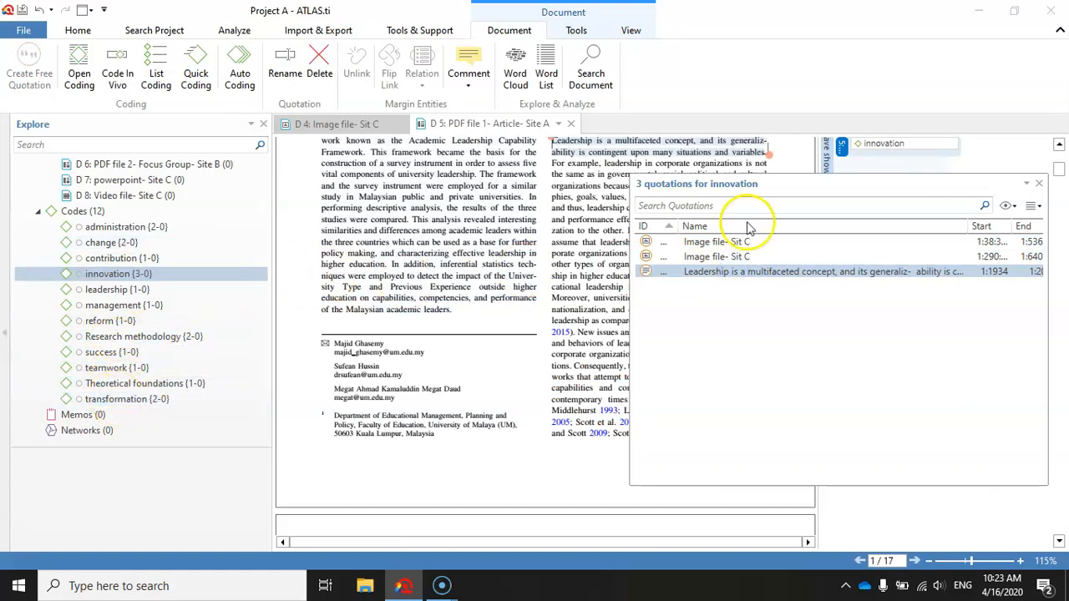
click(1038, 183)
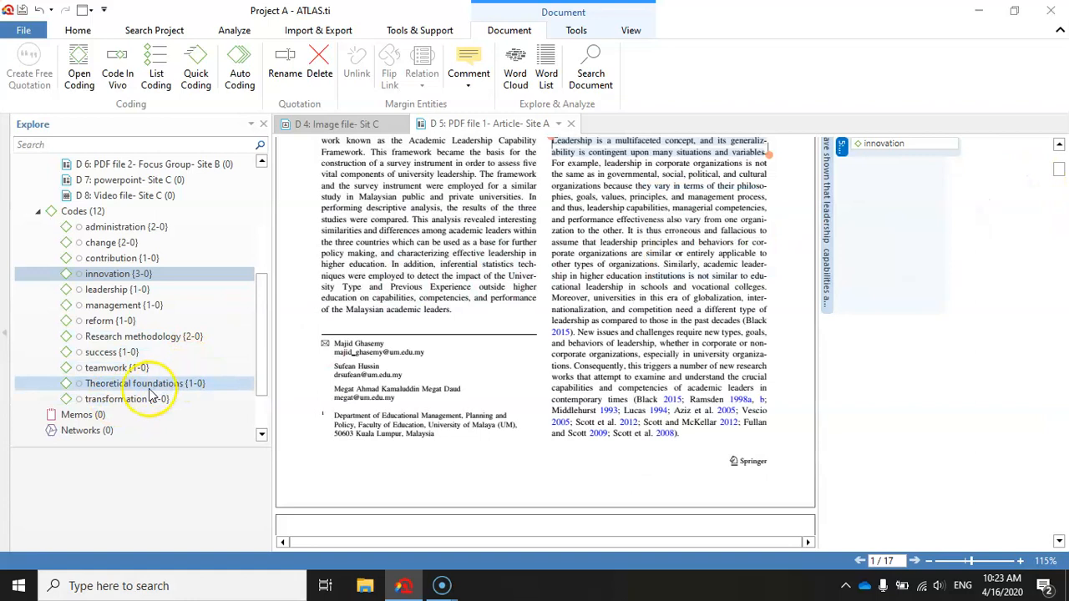
Compare the quotations coded with transformation in their source documents, and check the actions available for quotation 3:2
double_click(134, 399)
double_click(728, 257)
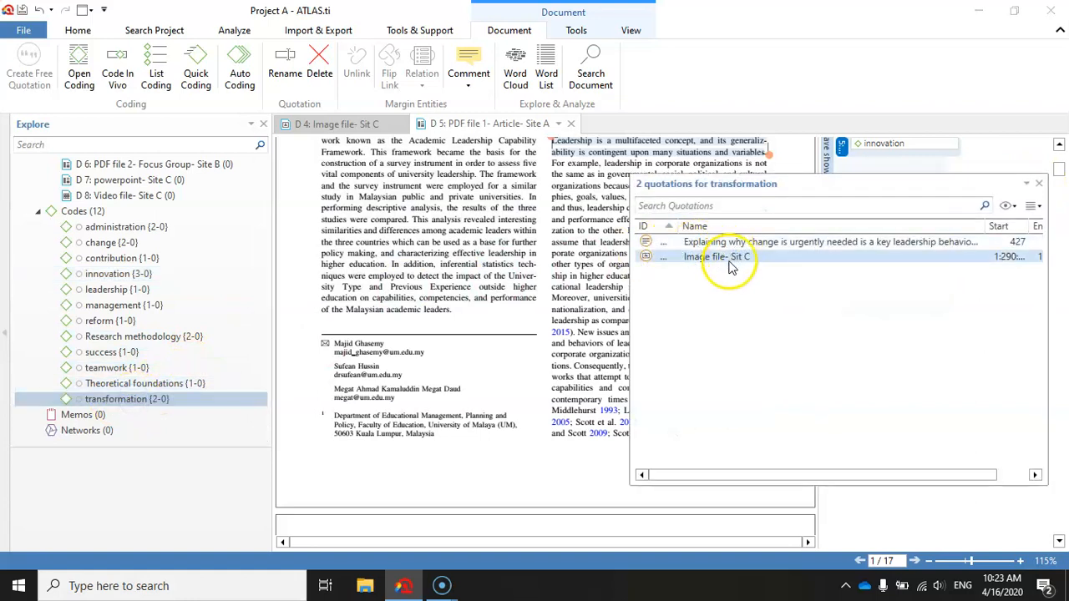
click(730, 244)
click(730, 257)
click(725, 242)
click(723, 257)
click(720, 242)
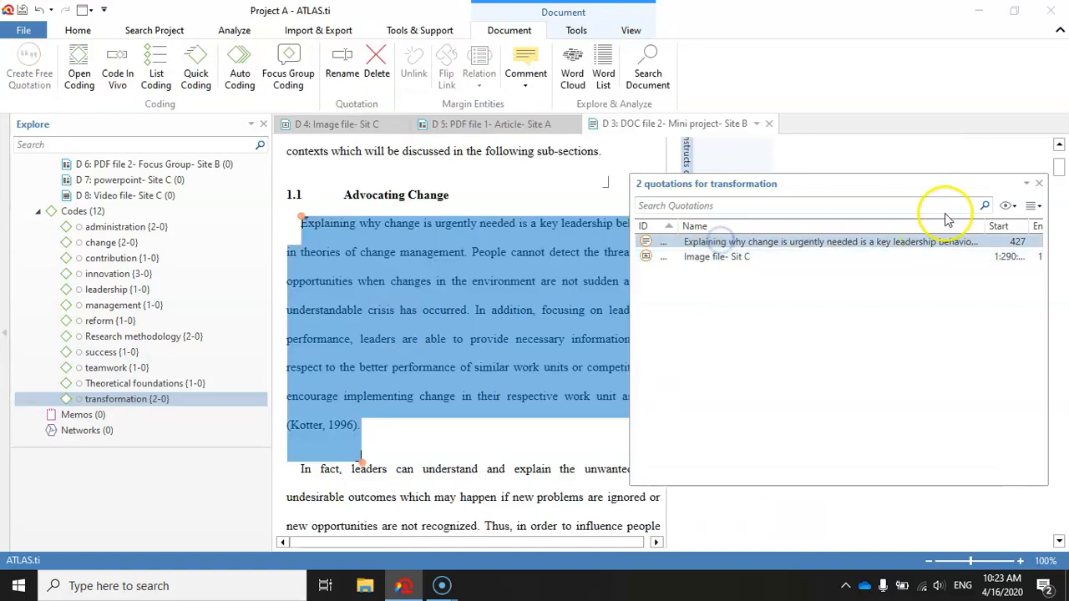
click(1037, 183)
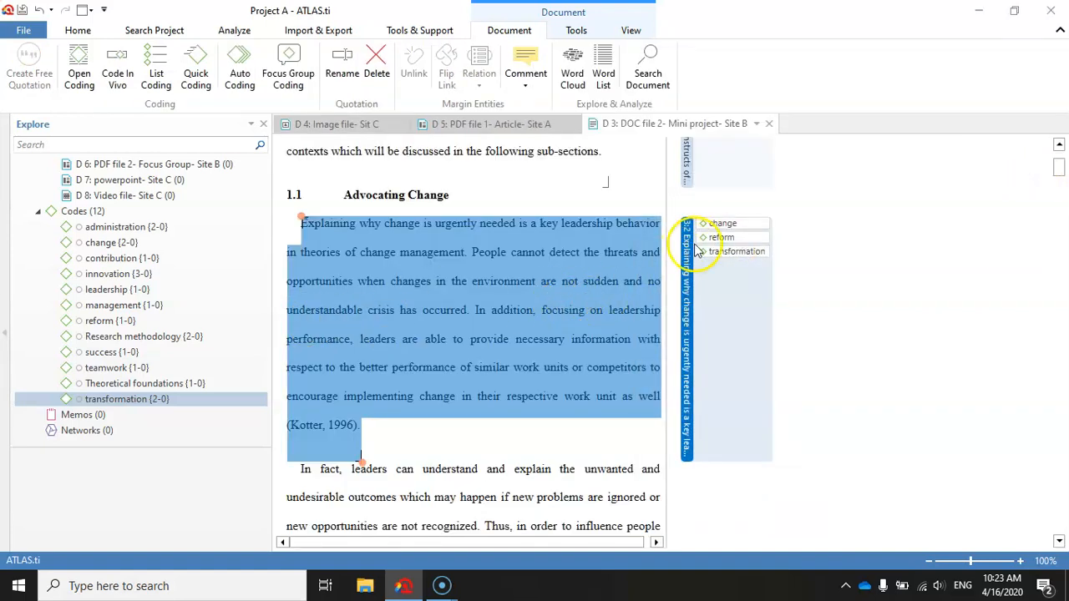
mouse_move(731, 273)
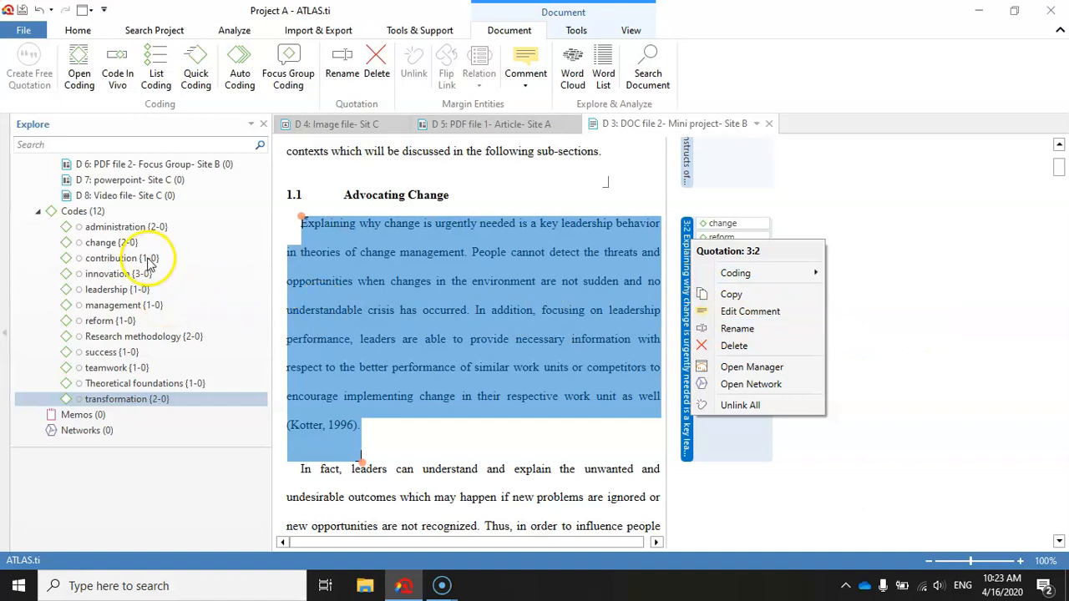
click(916, 253)
Widen the project explorer and expand quotation 3:1 of the Mini project document to list its codes
scroll(75, 269, up, 2)
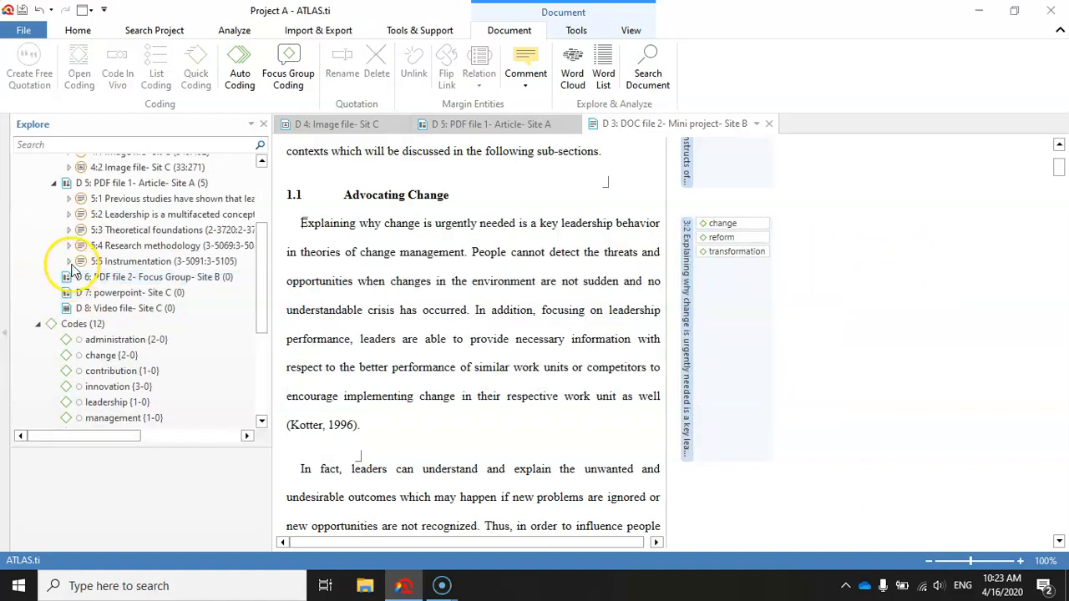
scroll(113, 216, up, 1)
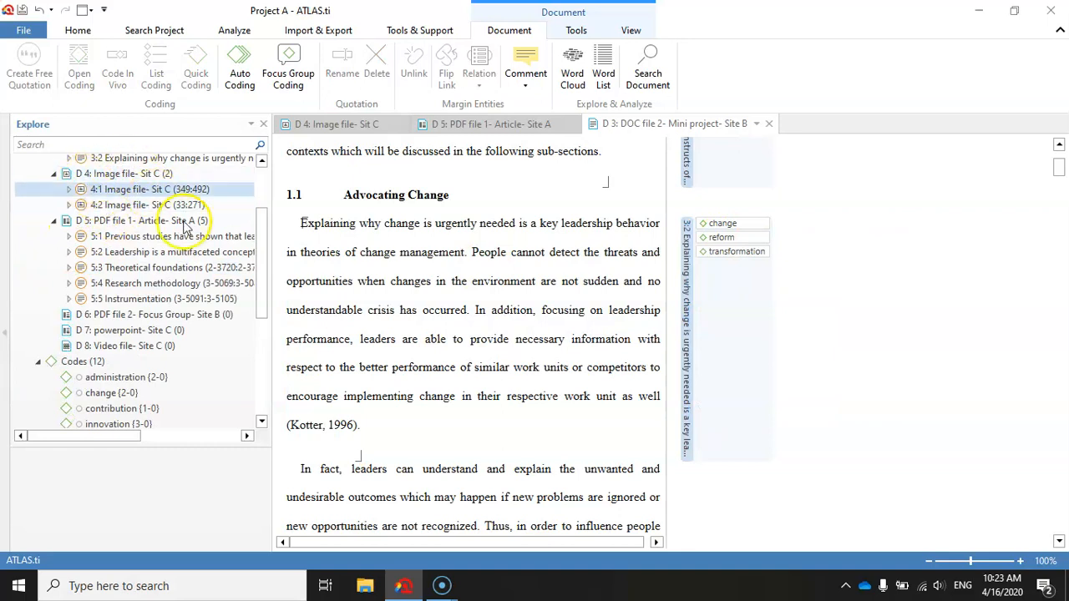
drag(269, 222, 329, 223)
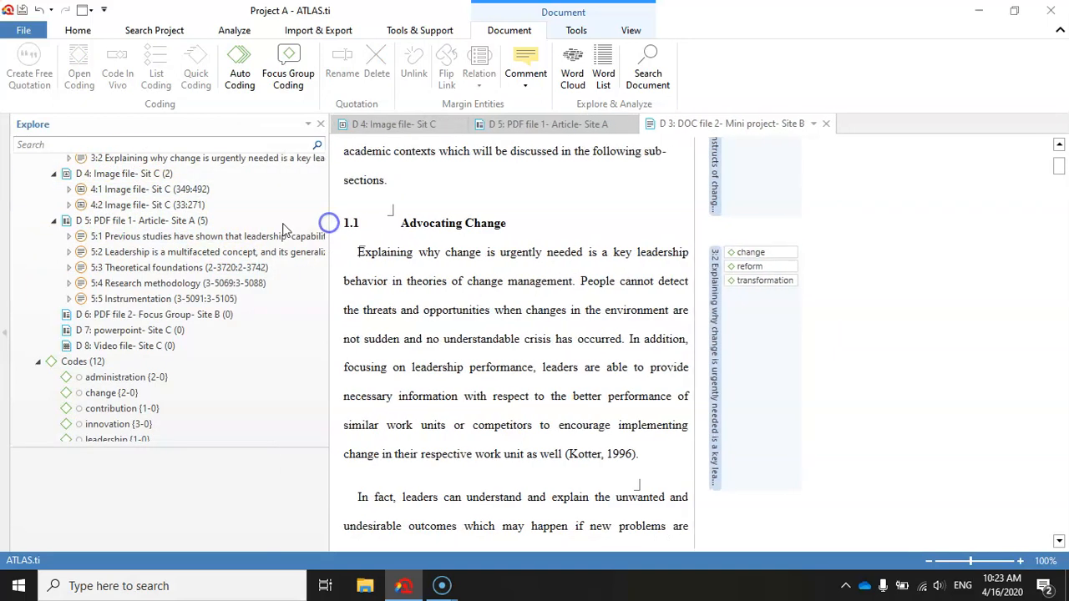
scroll(251, 234, up, 3)
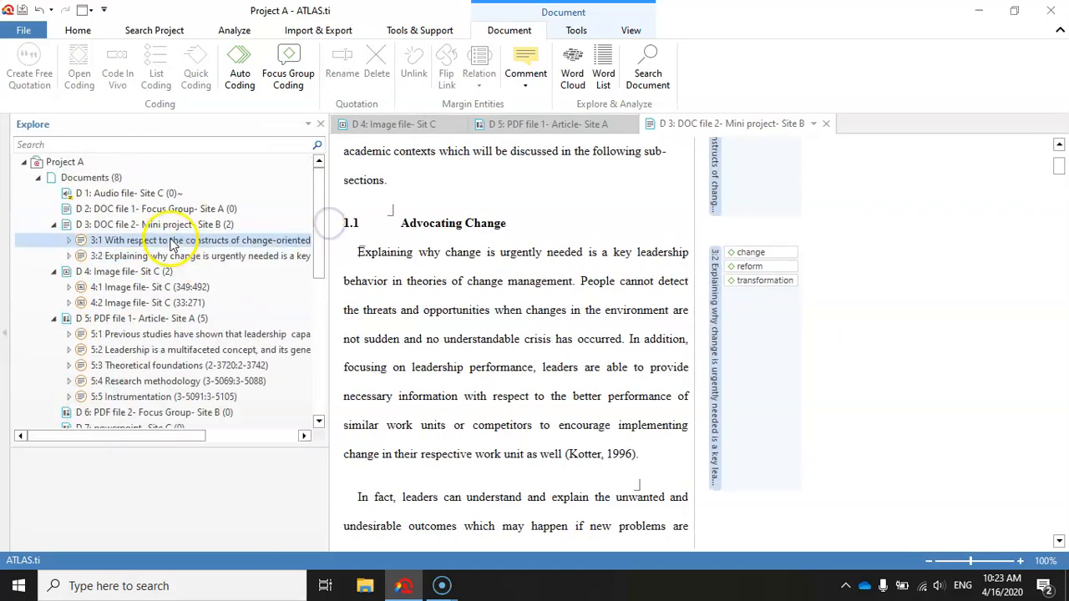
click(69, 241)
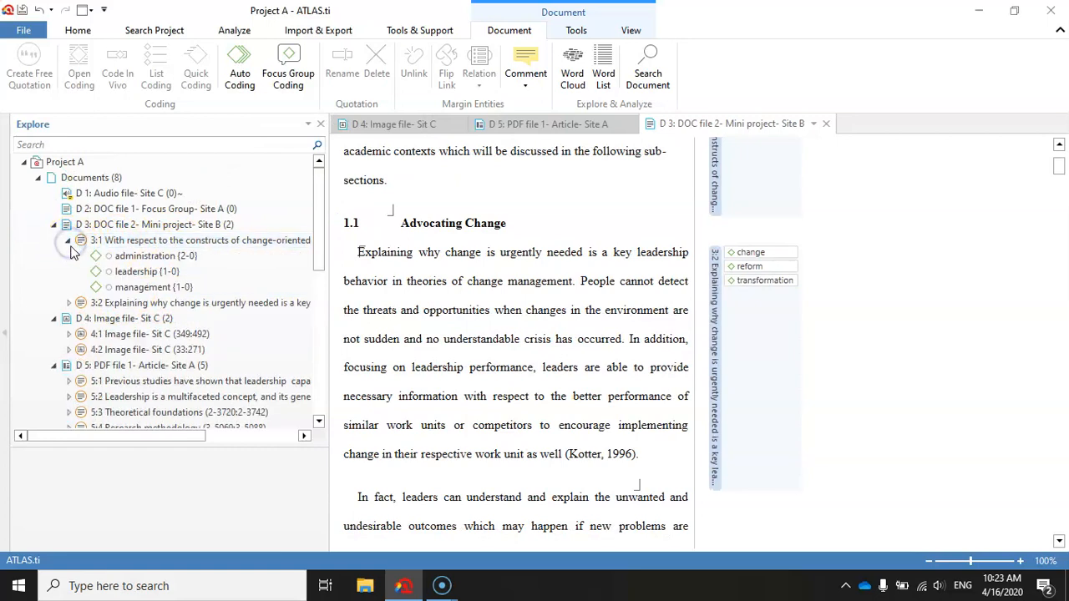
Examine the administration, leadership and management codes under quotation 3:1, and widen the project explorer further to show more of the quotation's text
click(105, 256)
click(110, 273)
click(109, 288)
click(112, 274)
click(115, 288)
click(114, 273)
click(118, 256)
click(107, 242)
click(118, 274)
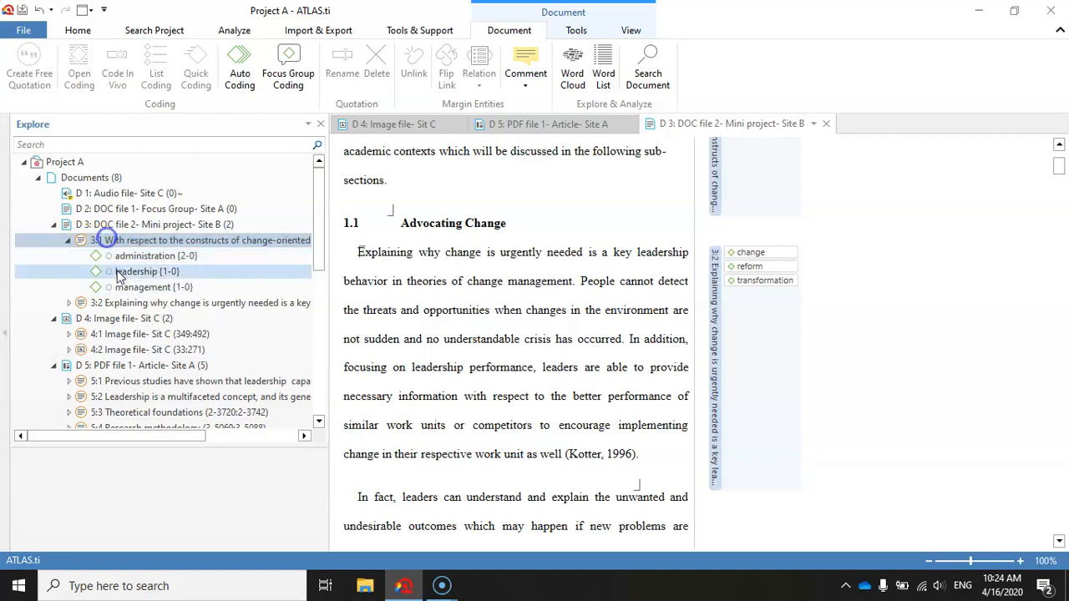
click(84, 242)
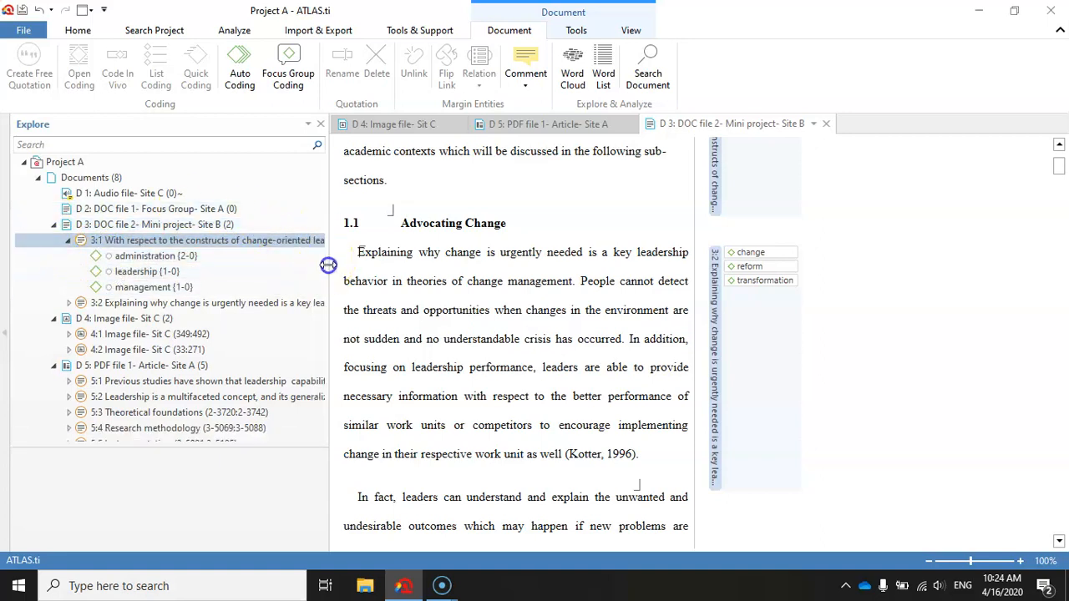
drag(329, 265, 415, 276)
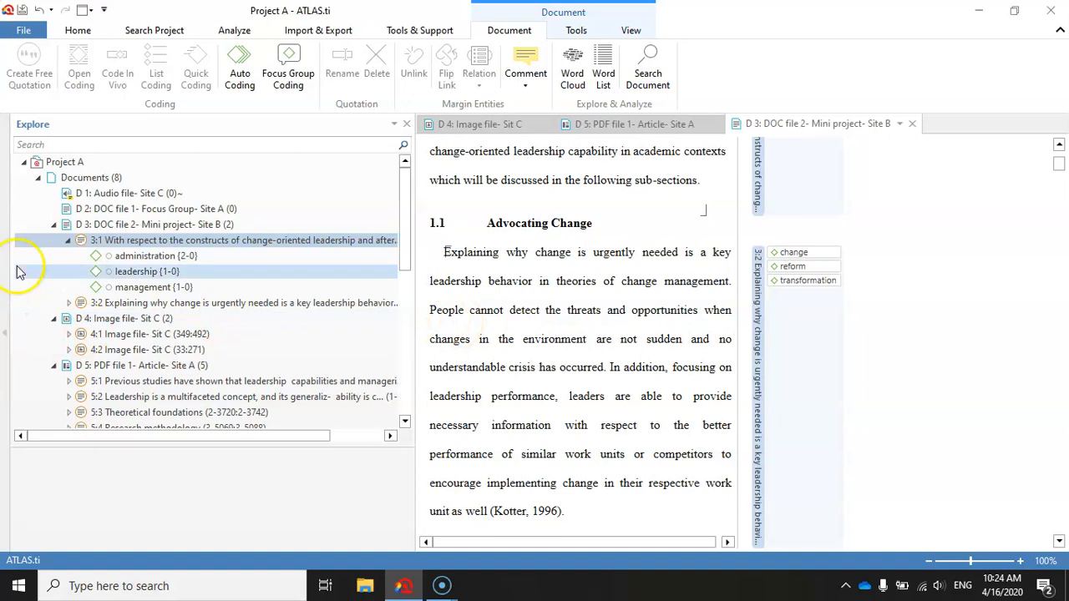
View quotation 3:1 in the Mini project document, then expand quotation 3:2 and examine its change, reform and transformation codes
double_click(70, 242)
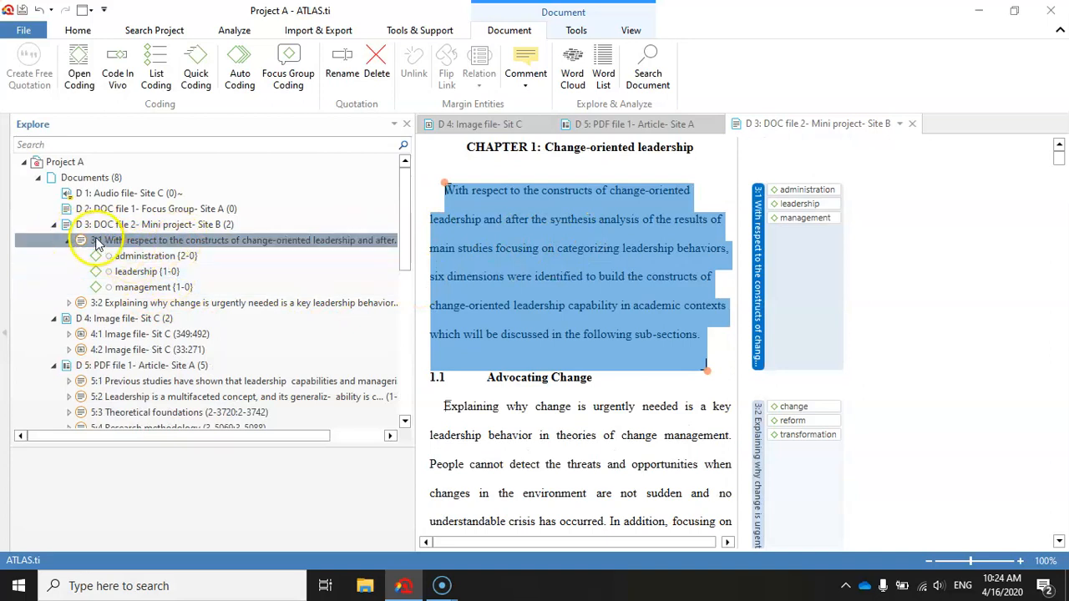
click(69, 303)
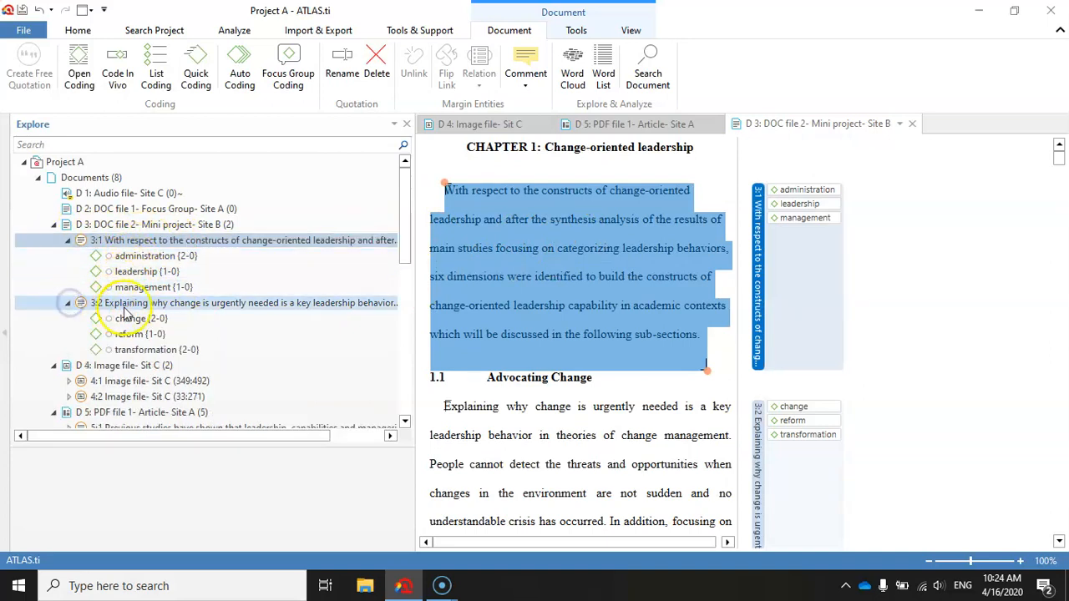
click(133, 307)
click(132, 334)
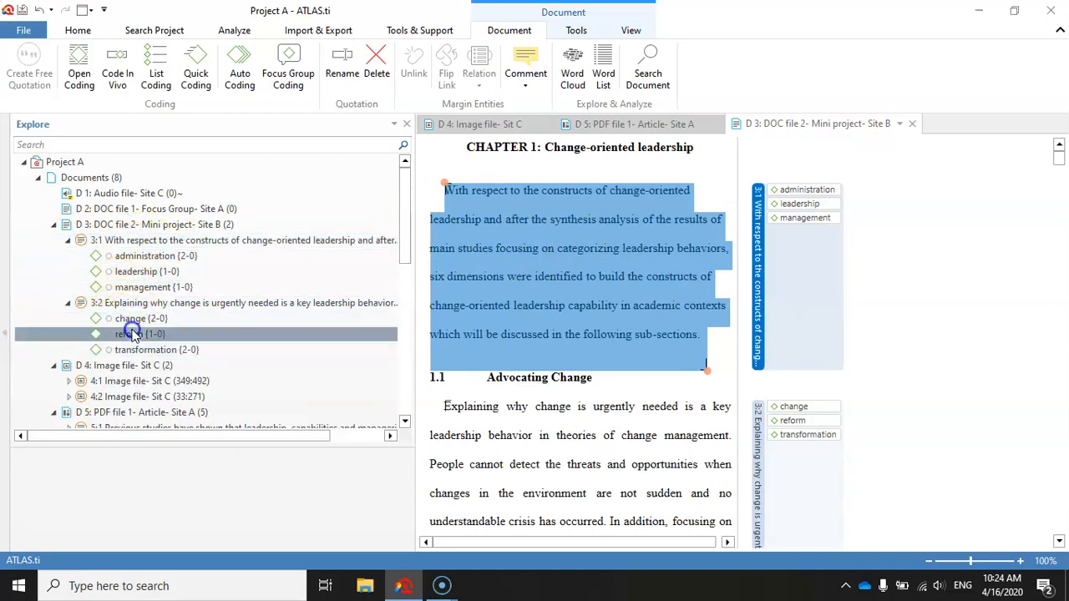
click(134, 349)
click(125, 306)
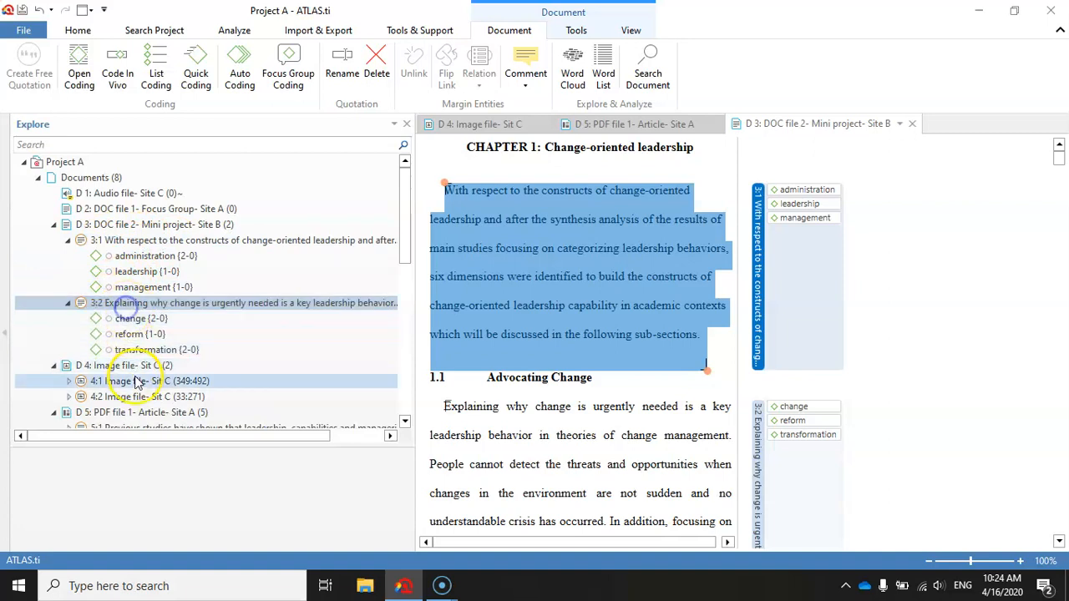
click(134, 320)
click(134, 304)
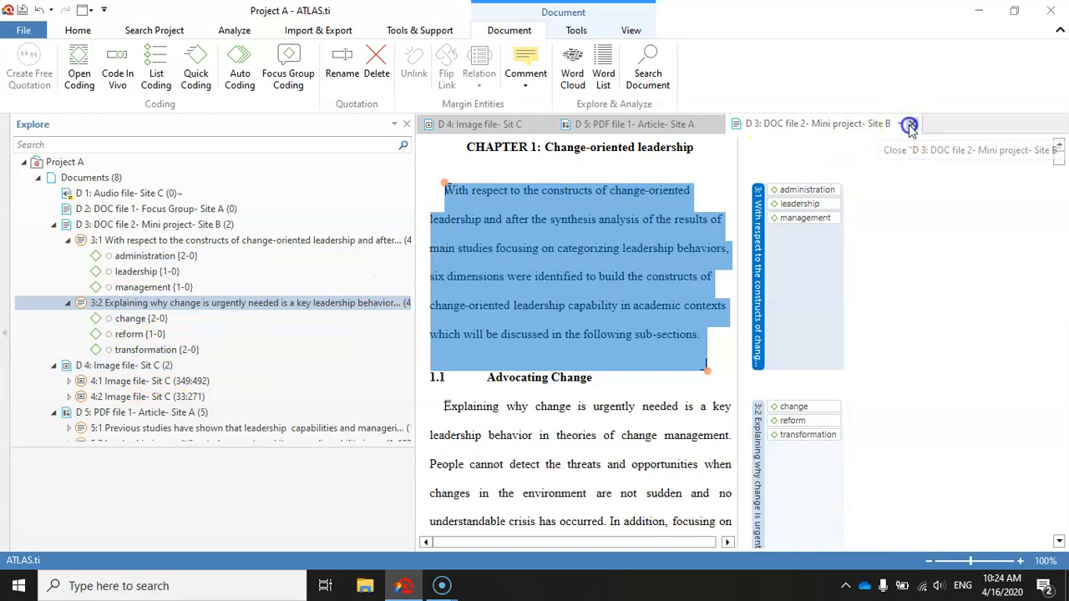
Close the Mini project, PDF article and image documents, and narrow the project explorer
click(911, 123)
click(711, 124)
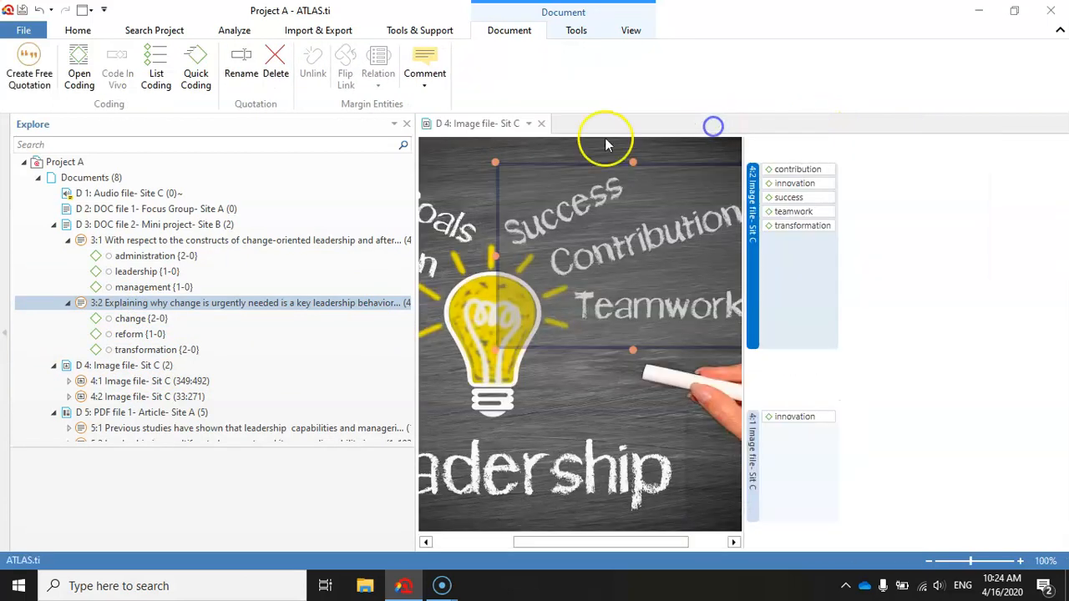
click(541, 124)
drag(416, 225, 301, 225)
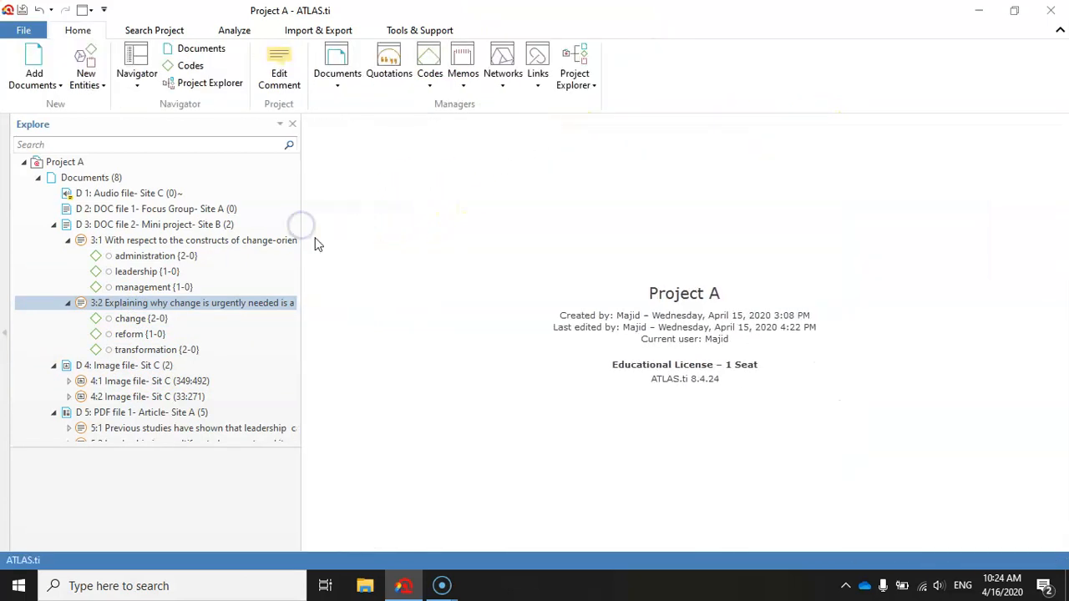